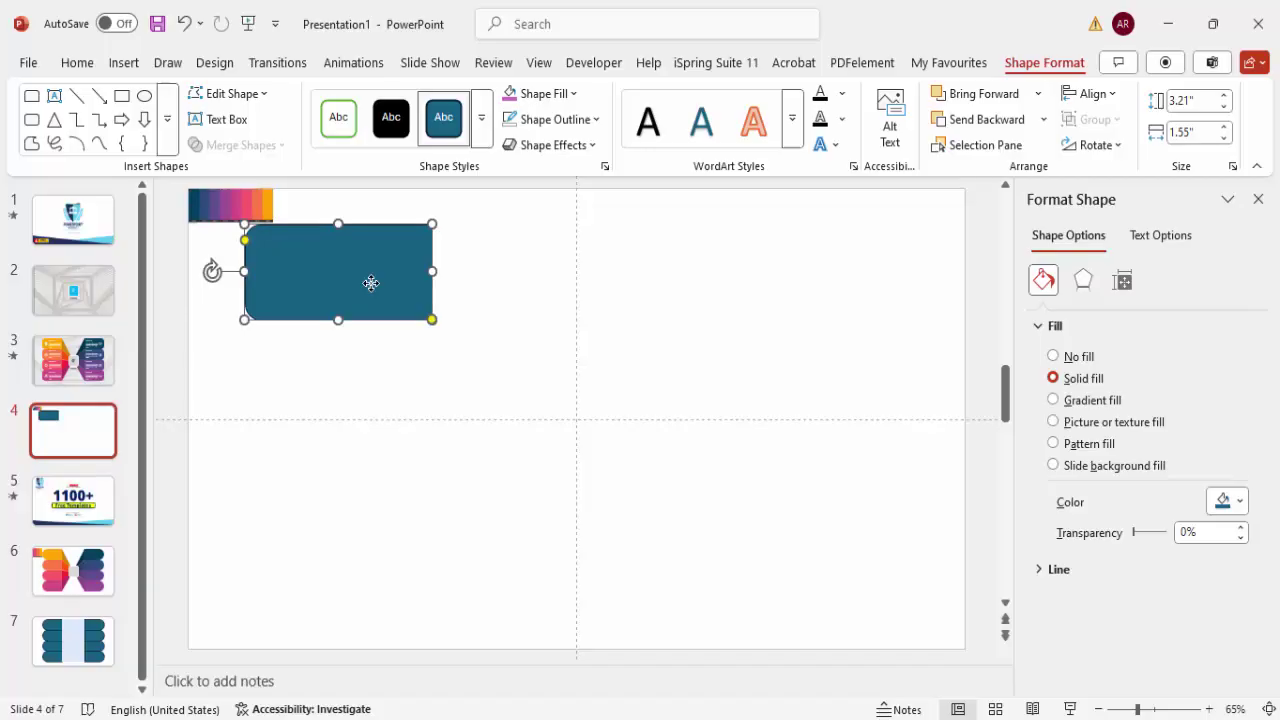
Step: Duplicate the teal shape directly beneath the original and increase the rounding of the left corners on both shapes
left_click_drag(370, 283, 363, 378)
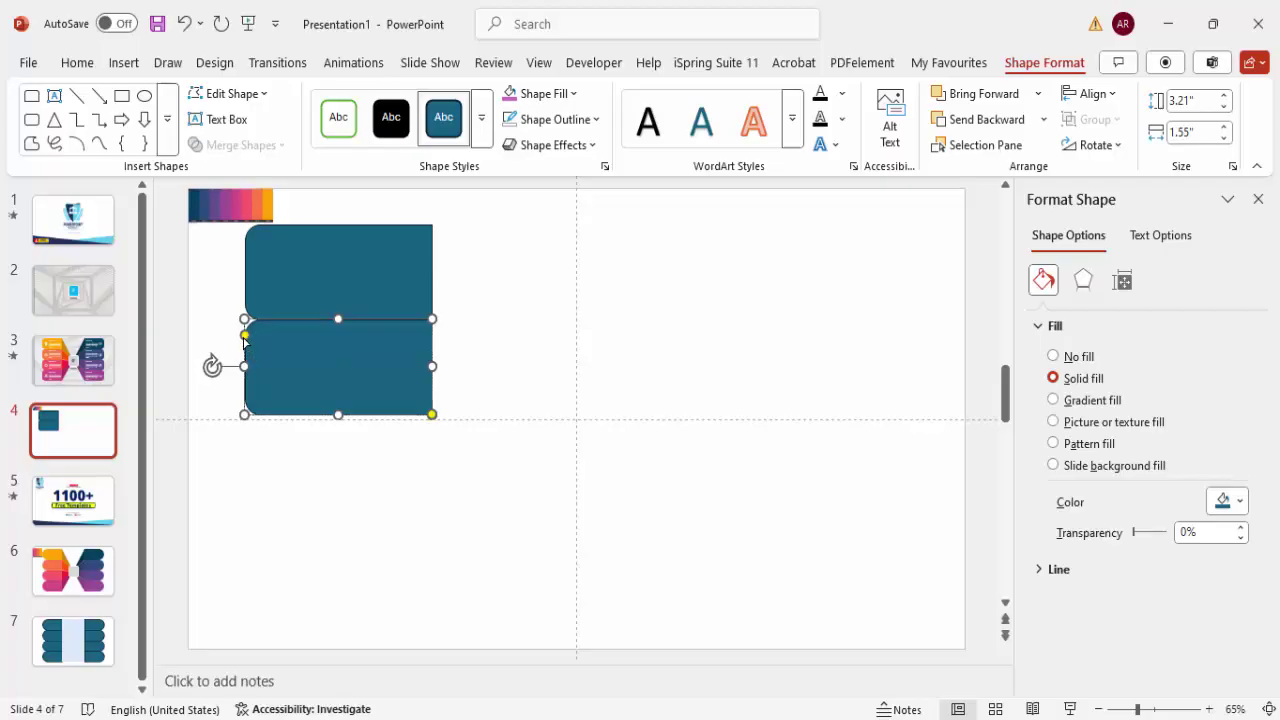
left_click_drag(243, 341, 246, 259)
Step: Duplicate the pair of teal shapes below the horizontal centre guide and move the upper pair down to close the gap
left_click(334, 366, "shift")
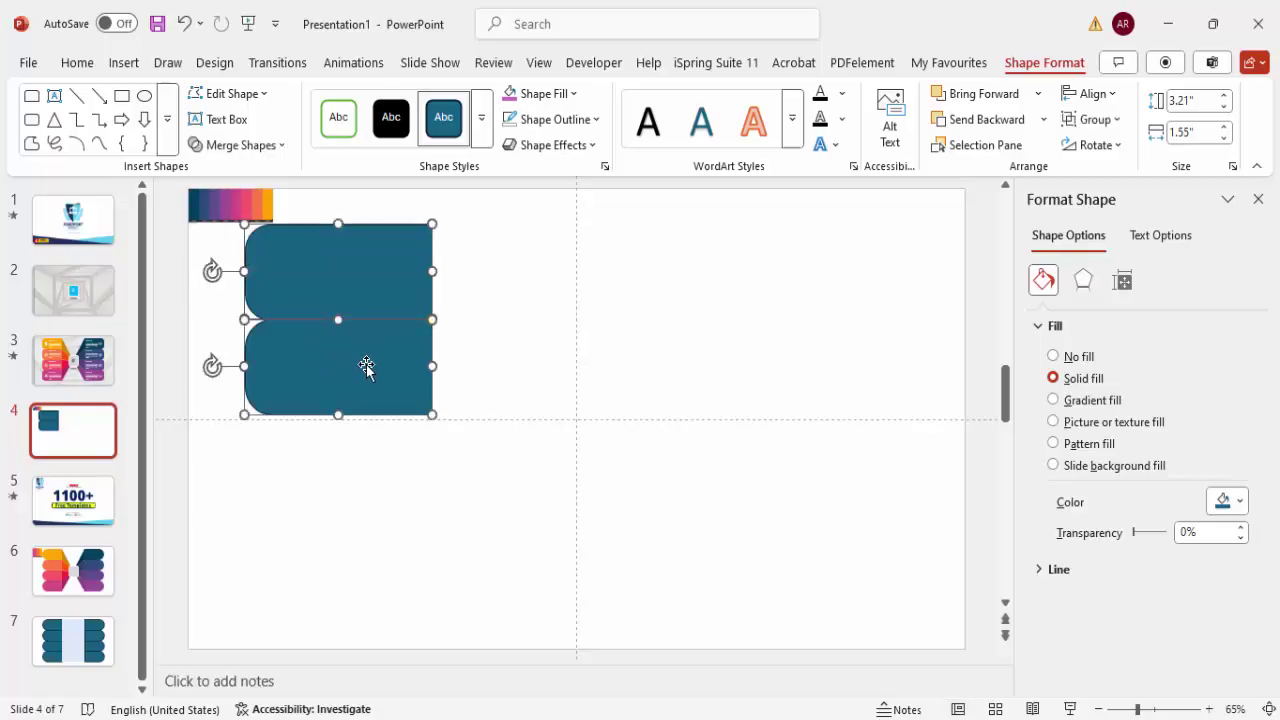
left_click_drag(360, 367, 365, 560)
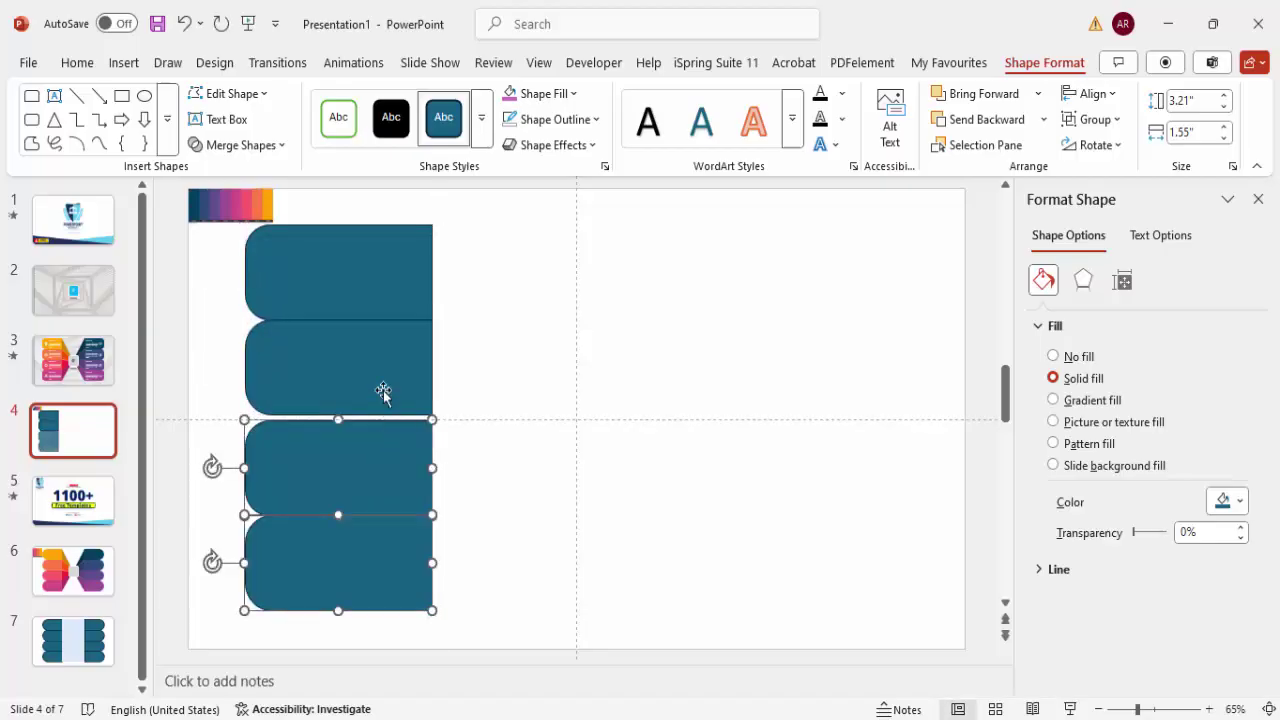
left_click(383, 388)
left_click(389, 288, "shift")
left_click_drag(389, 288, 389, 294)
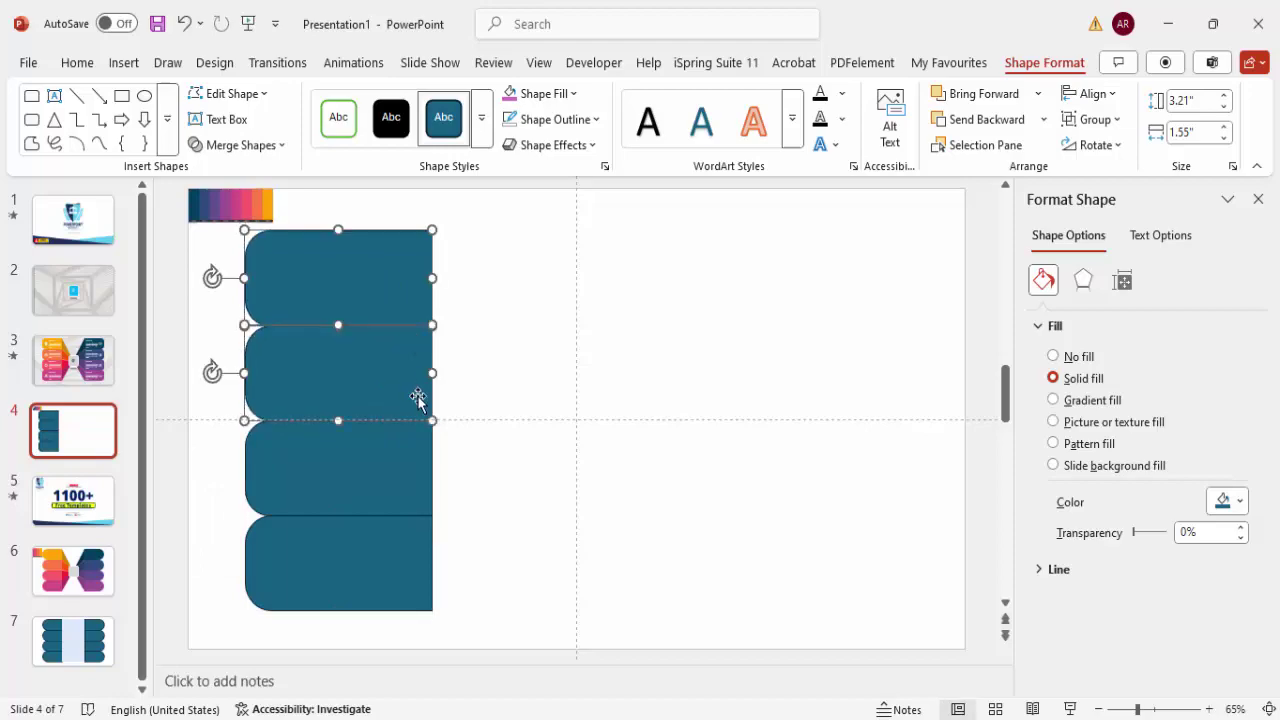
left_click(466, 441)
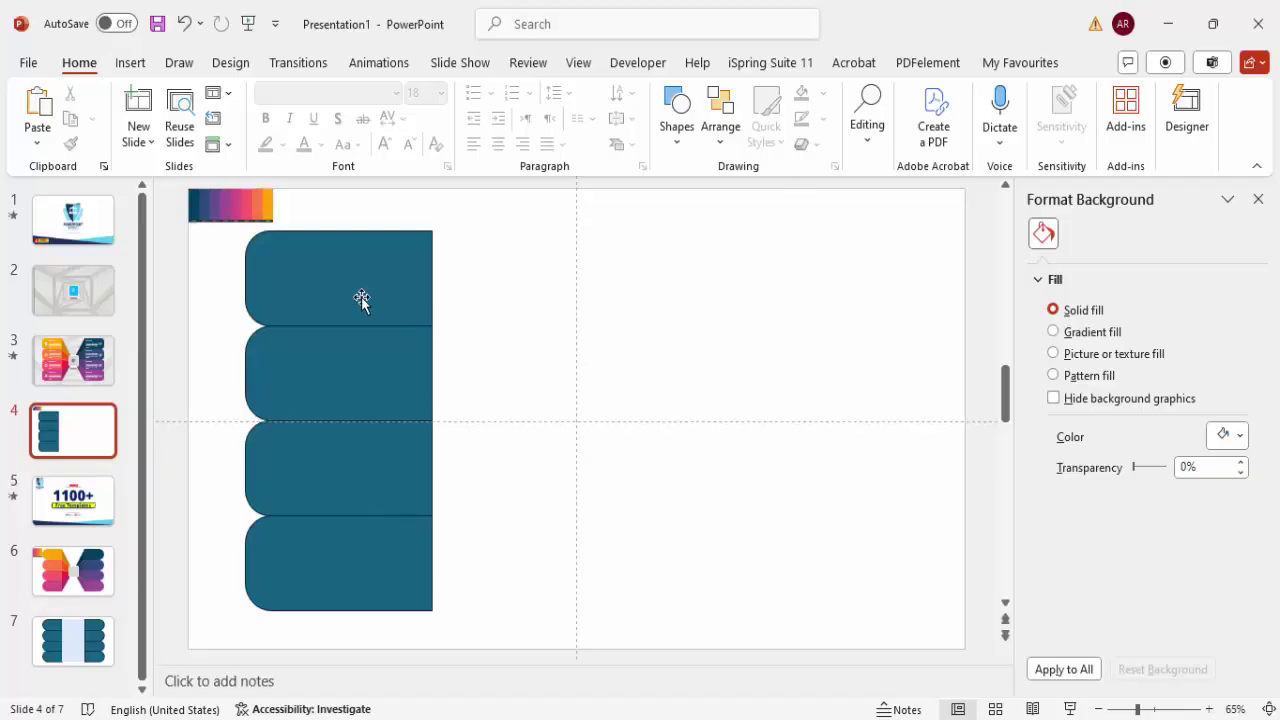
Step: Draw a rectangle about 2.49" wide and 1.55" high from the top teal shape to the vertical centre guide and fill it magenta
left_click(130, 62)
left_click(423, 112)
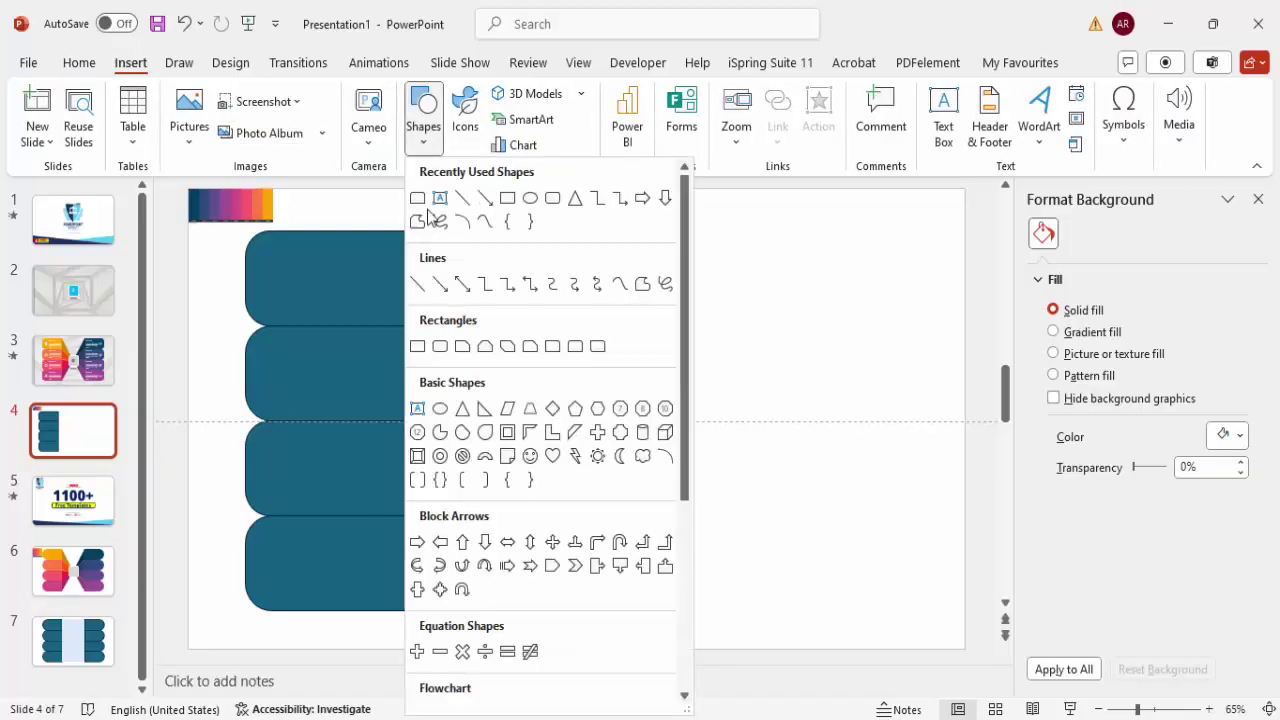
left_click(417, 346)
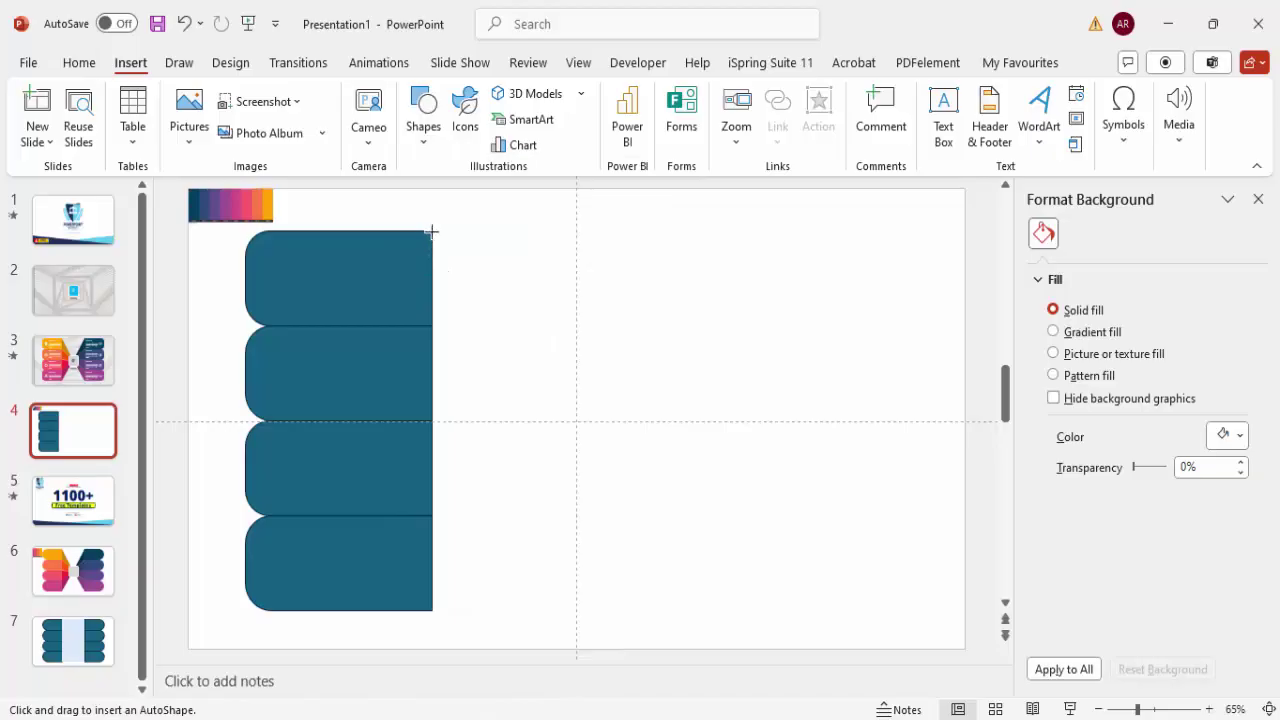
left_click_drag(431, 231, 577, 325)
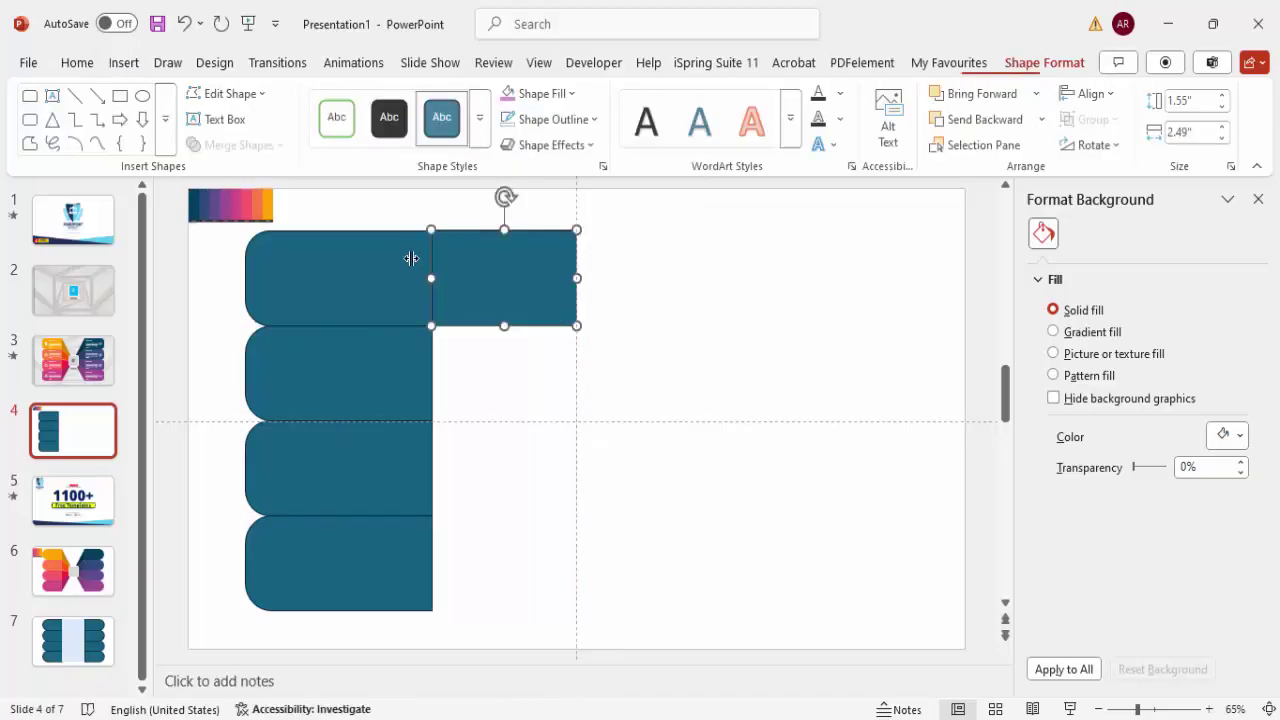
left_click(509, 97)
left_click(505, 270)
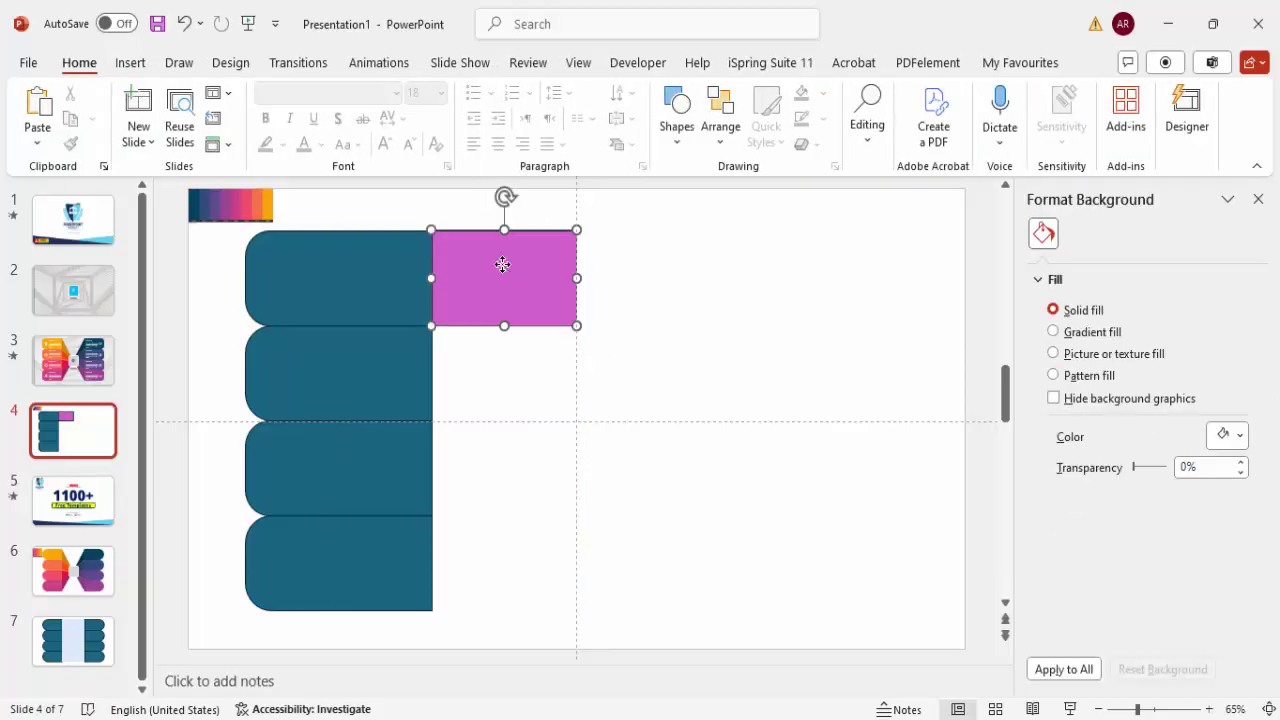
Step: Duplicate the magenta rectangle directly beneath the original, beside the second teal shape
left_click_drag(475, 278, 471, 365)
key("ctrl+z")
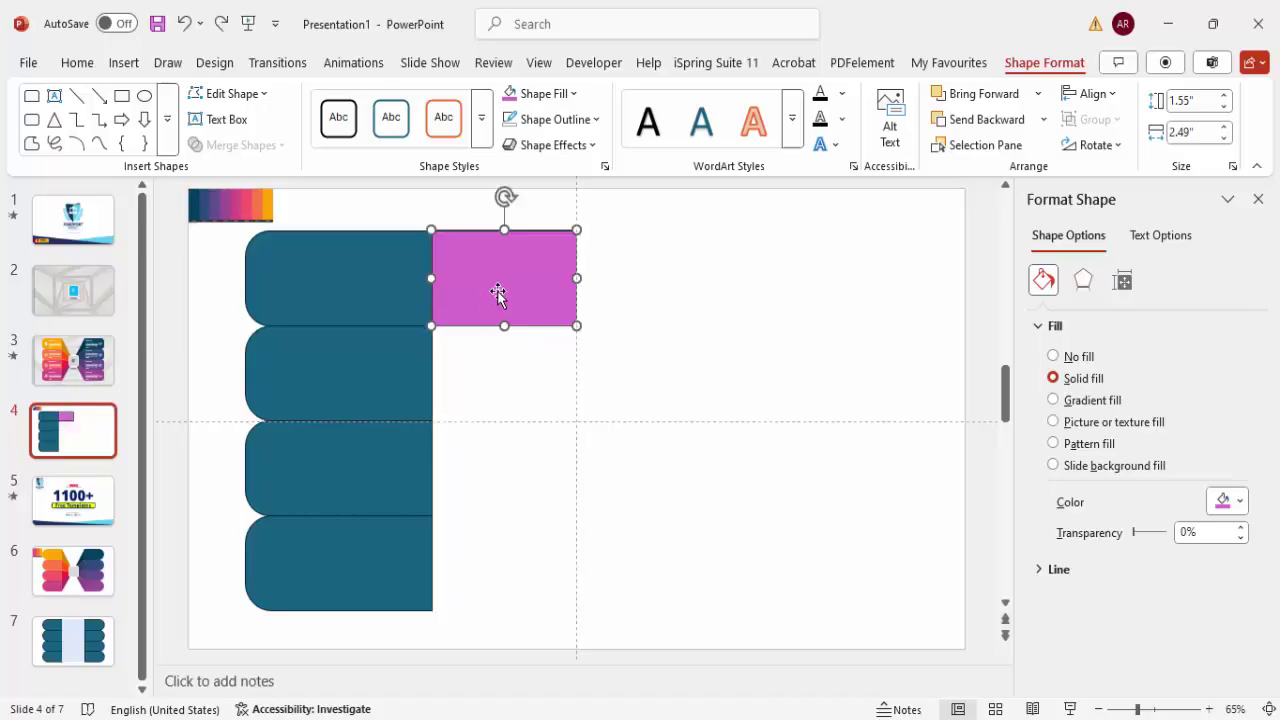
left_click_drag(497, 289, 497, 393)
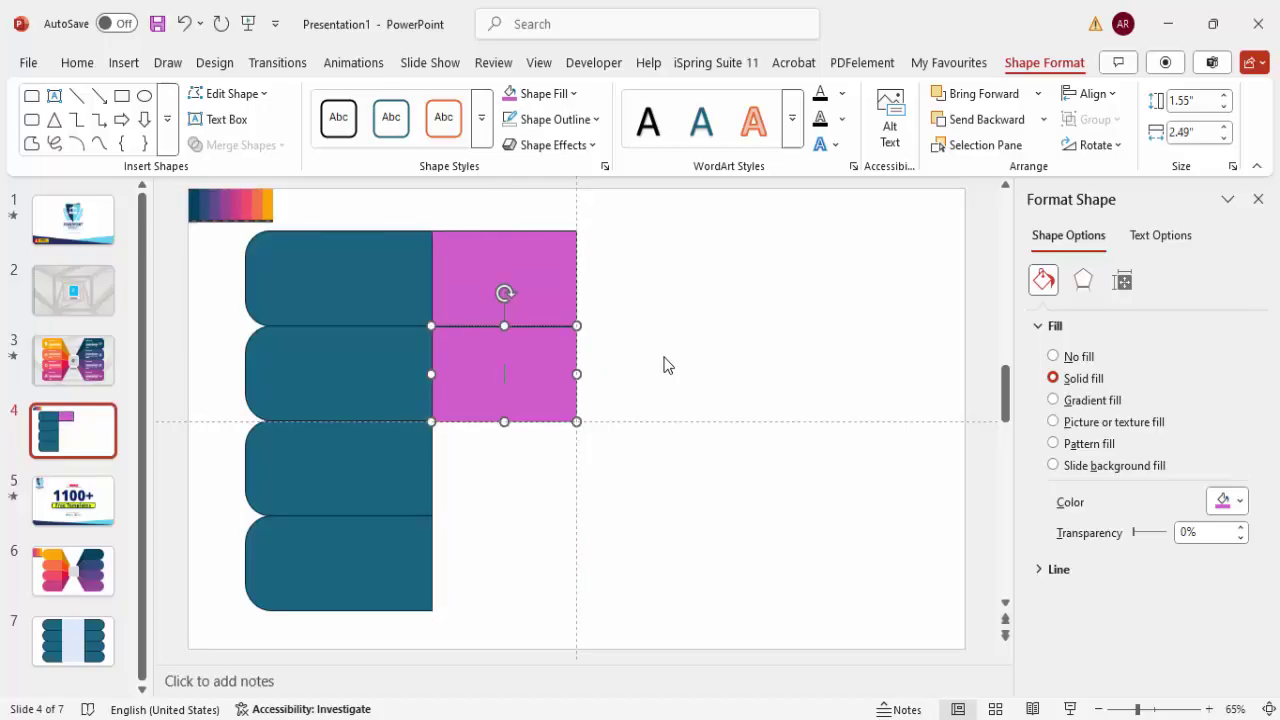
Step: Duplicate both magenta rectangles downward so they sit beside the third and fourth teal shapes
left_click(666, 363)
left_click(526, 367)
double_click(521, 366)
left_click(537, 286, "shift")
left_click_drag(509, 272, 523, 460)
left_click(659, 507)
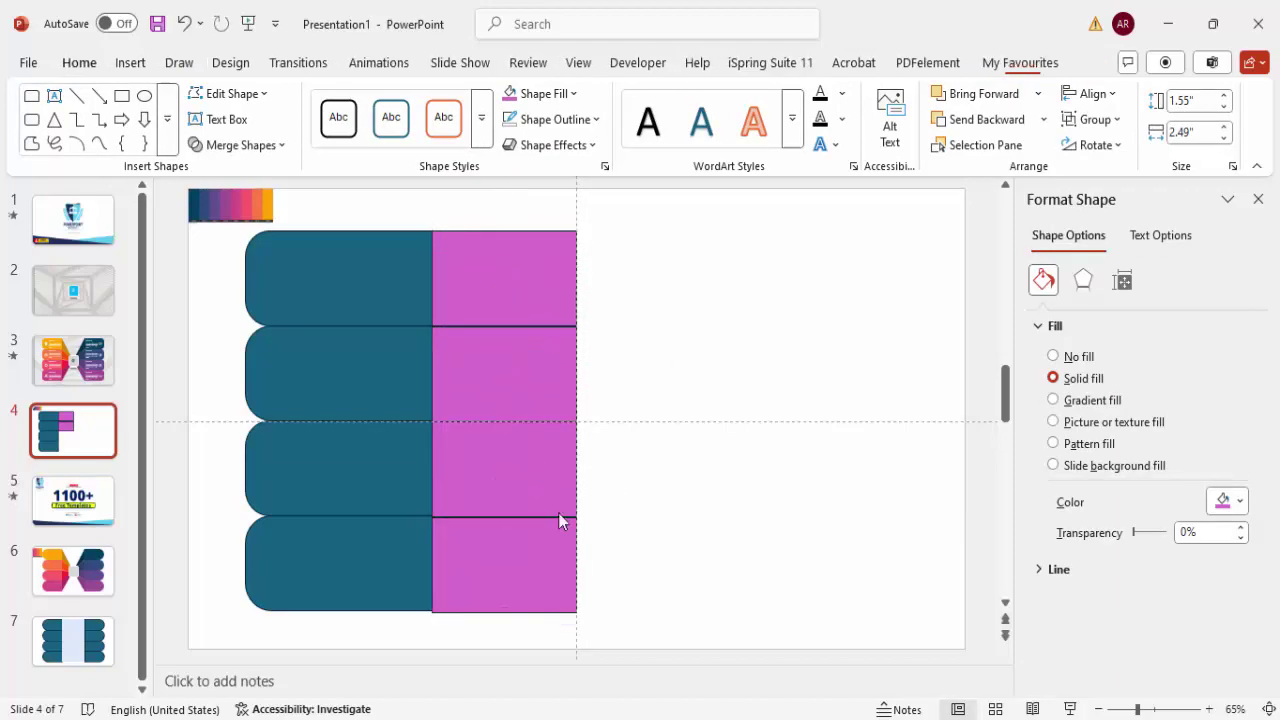
Step: Nudge the fourth and third magenta rectangles up so their edges line up with the neighbouring teal shapes
left_click(419, 601)
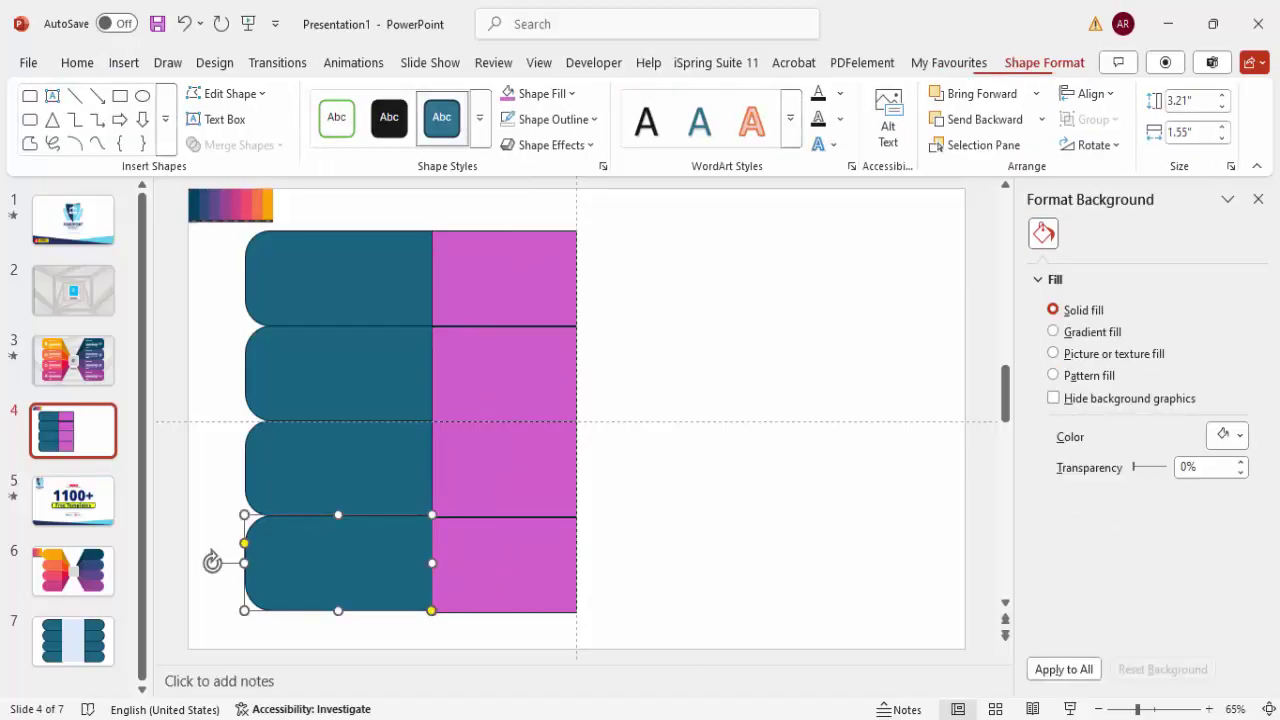
left_click(1157, 708)
left_click(804, 549)
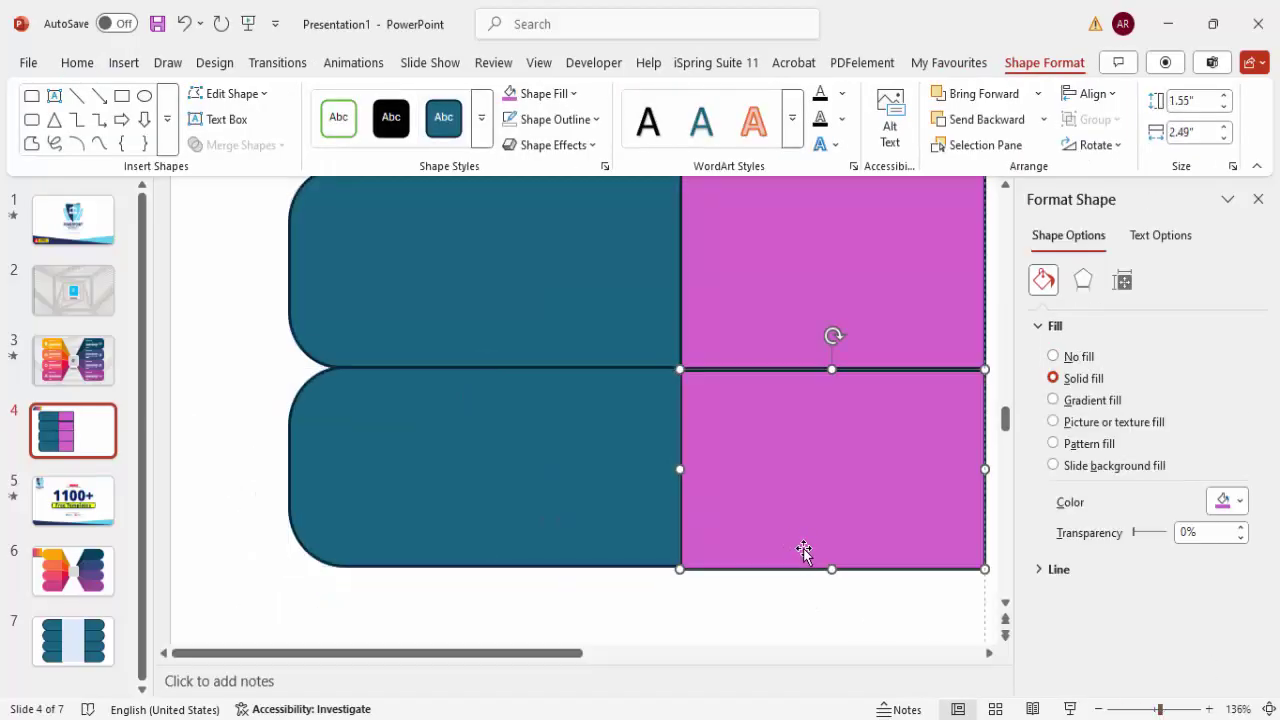
left_click_drag(805, 542, 803, 540)
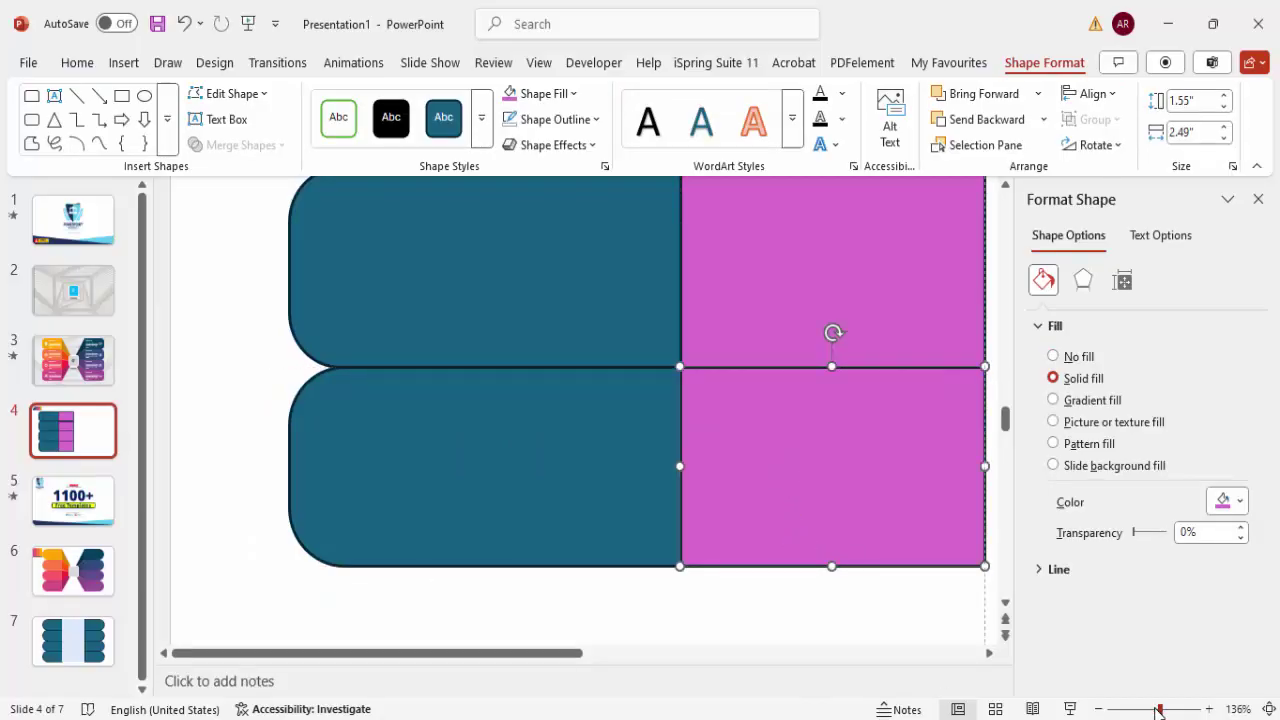
left_click_drag(1158, 710, 1148, 710)
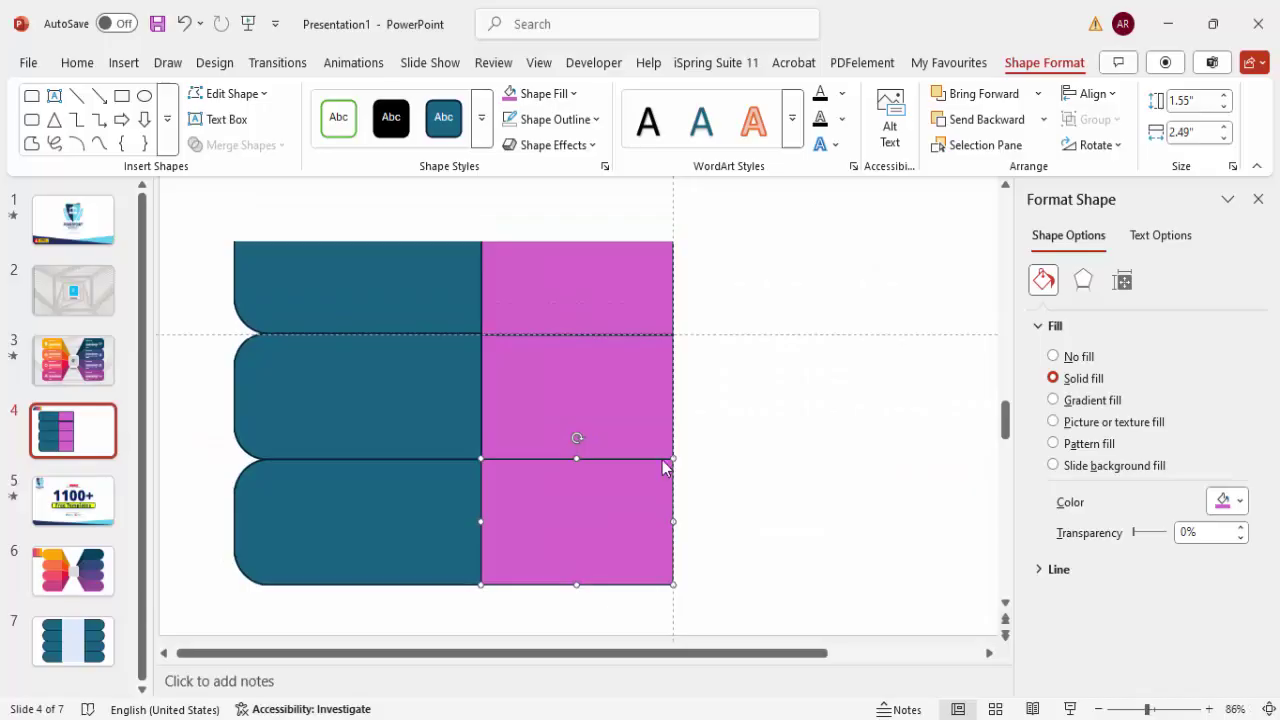
left_click(626, 407)
left_click_drag(603, 420, 603, 417)
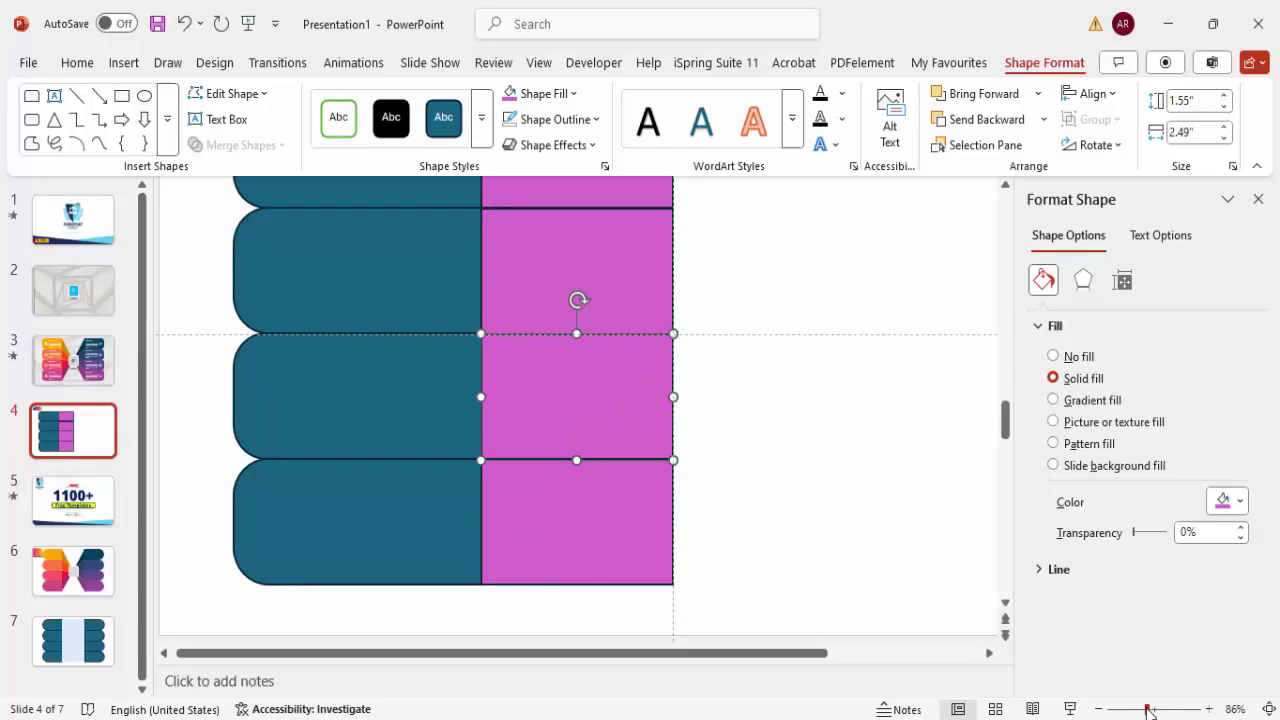
left_click_drag(1148, 710, 1141, 709)
Step: Top-align the magenta rectangle with its teal shape in the first row and in the second row
left_click(343, 286)
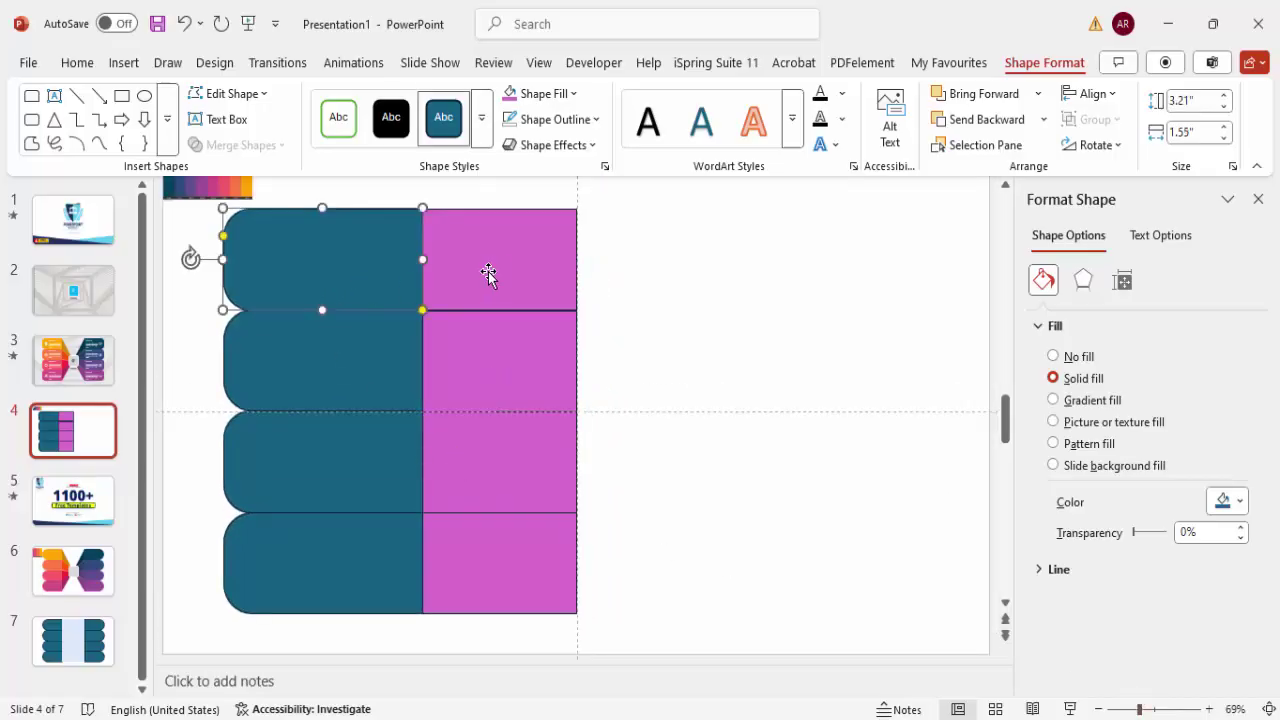
left_click(490, 268, "shift")
left_click(1088, 96)
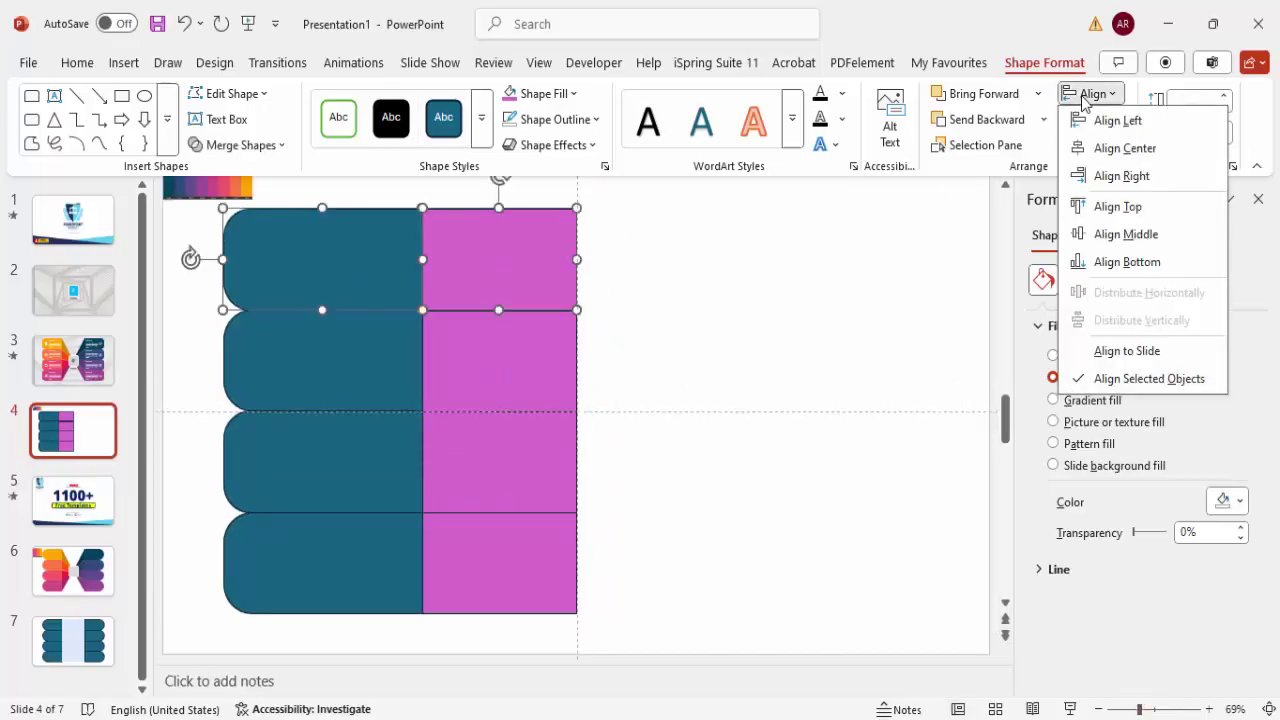
left_click(1120, 206)
left_click(433, 362)
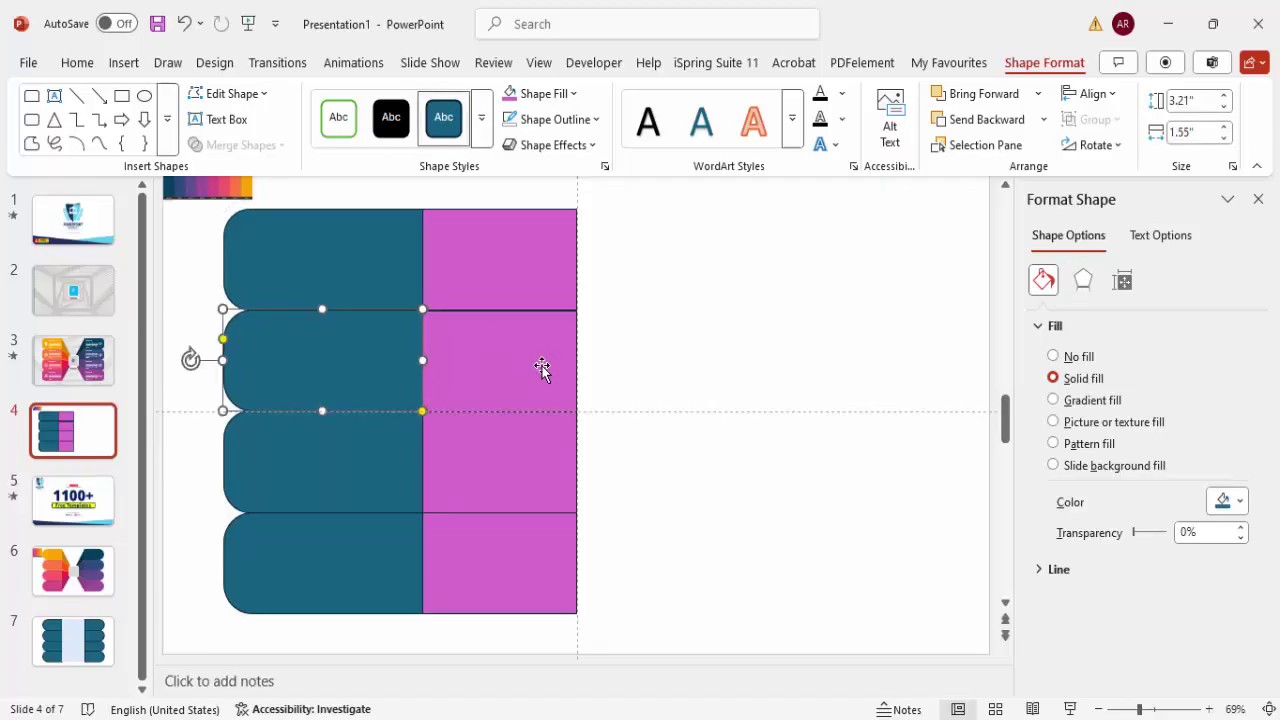
left_click(543, 368, "shift")
left_click(1088, 96)
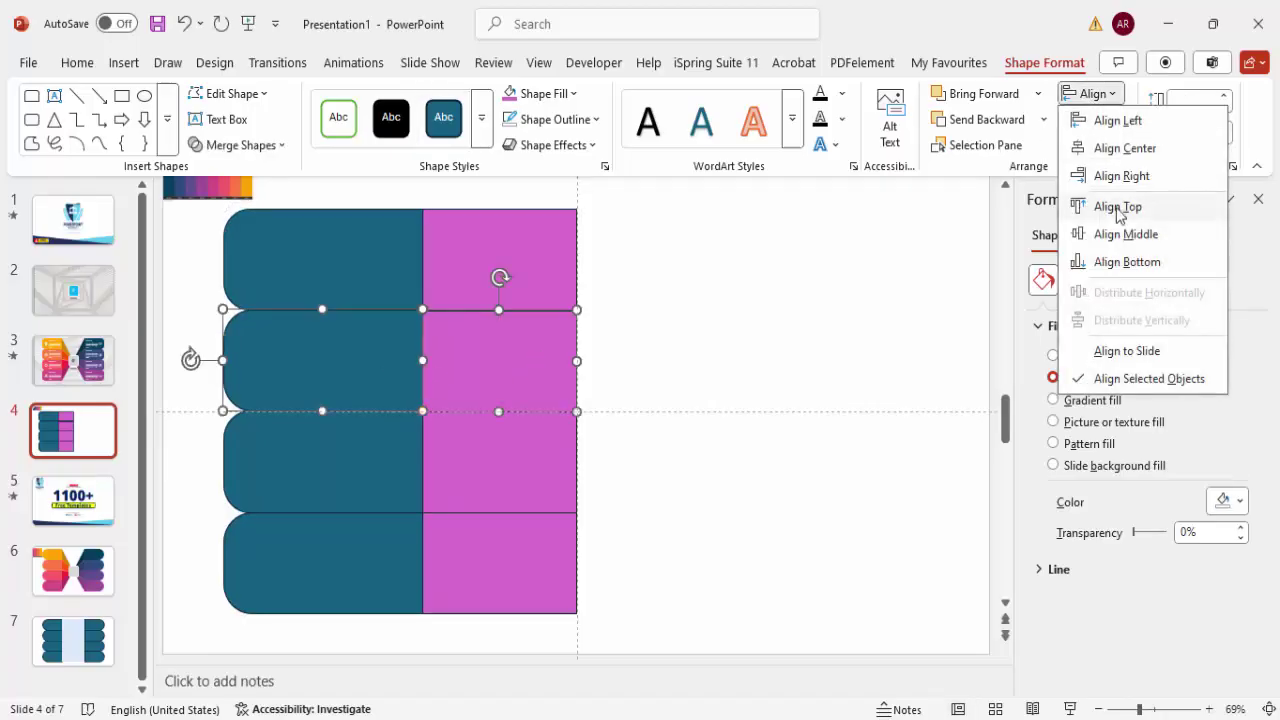
left_click(1111, 206)
Step: Top-align the magenta rectangle with its teal shape in the third row and in the fourth row
left_click(409, 457)
left_click(517, 461, "shift")
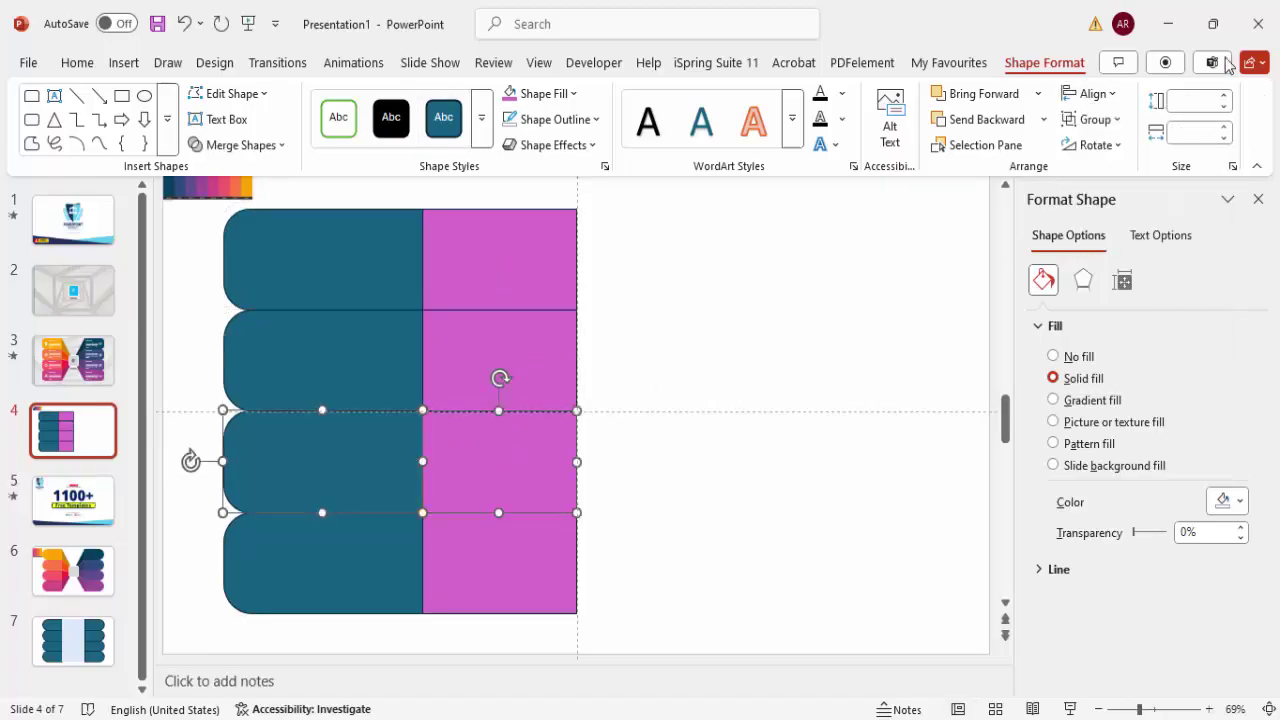
left_click(1086, 94)
left_click(1075, 206)
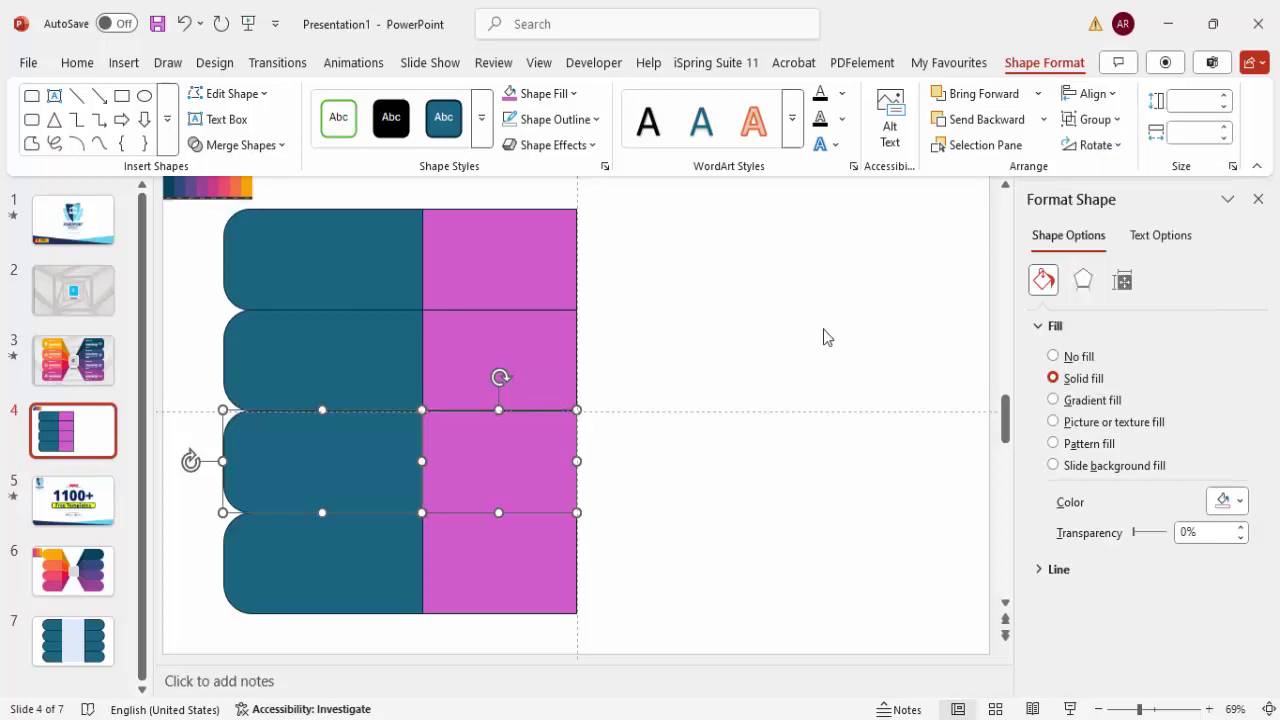
left_click(390, 577)
left_click(497, 563, "shift")
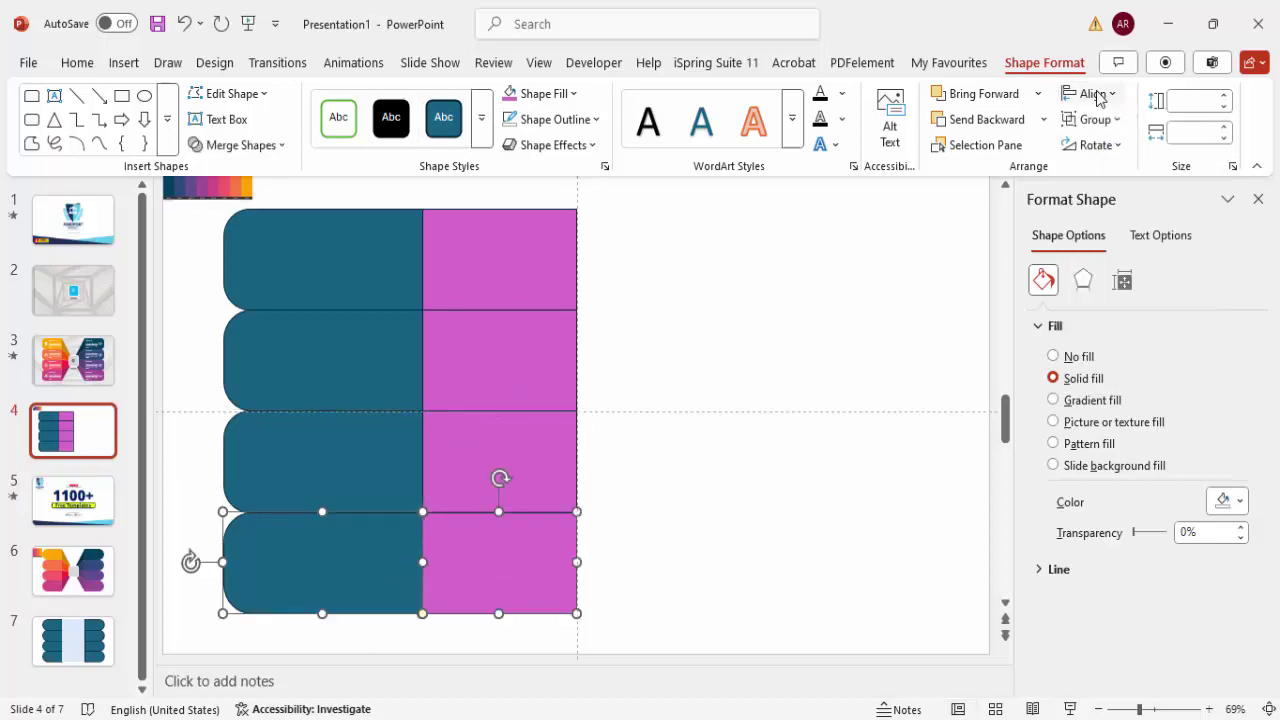
left_click(1091, 94)
left_click(1115, 206)
left_click(671, 304)
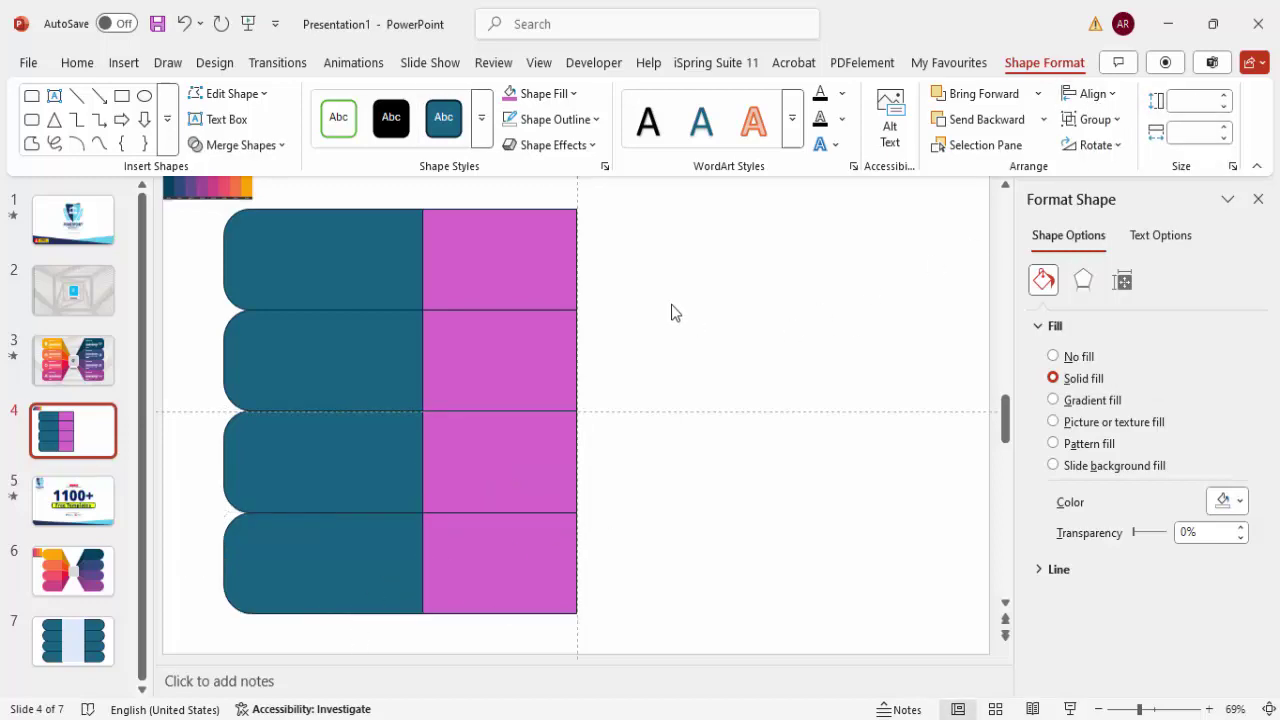
Step: Fill the second-row rectangle with light blue and the third-row rectangle with light green
left_click(562, 348)
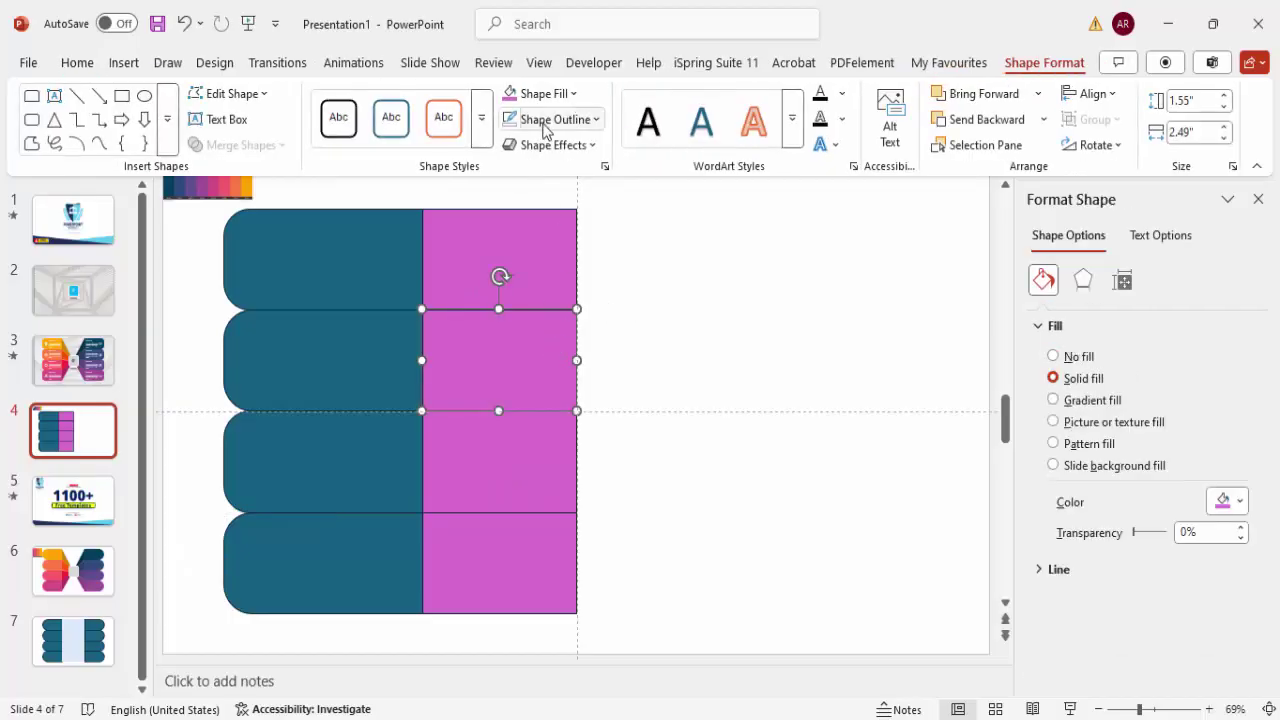
left_click(534, 100)
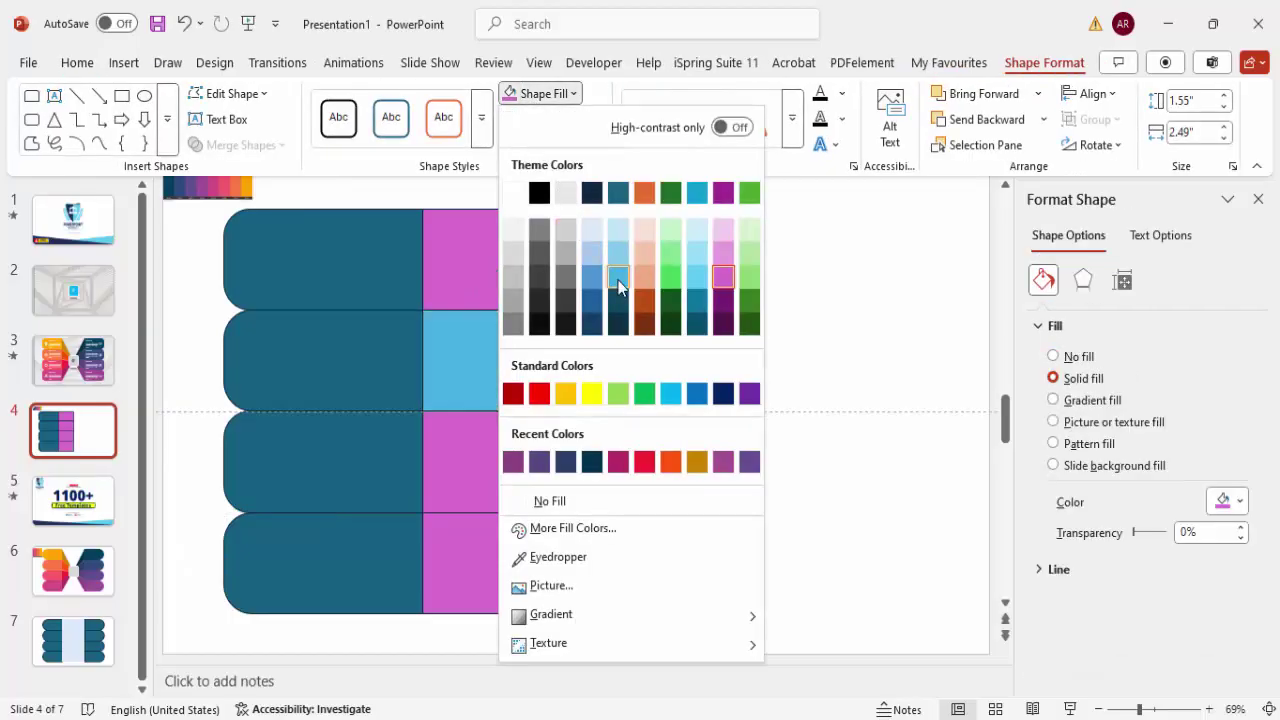
left_click(614, 278)
left_click(525, 450)
left_click(545, 93)
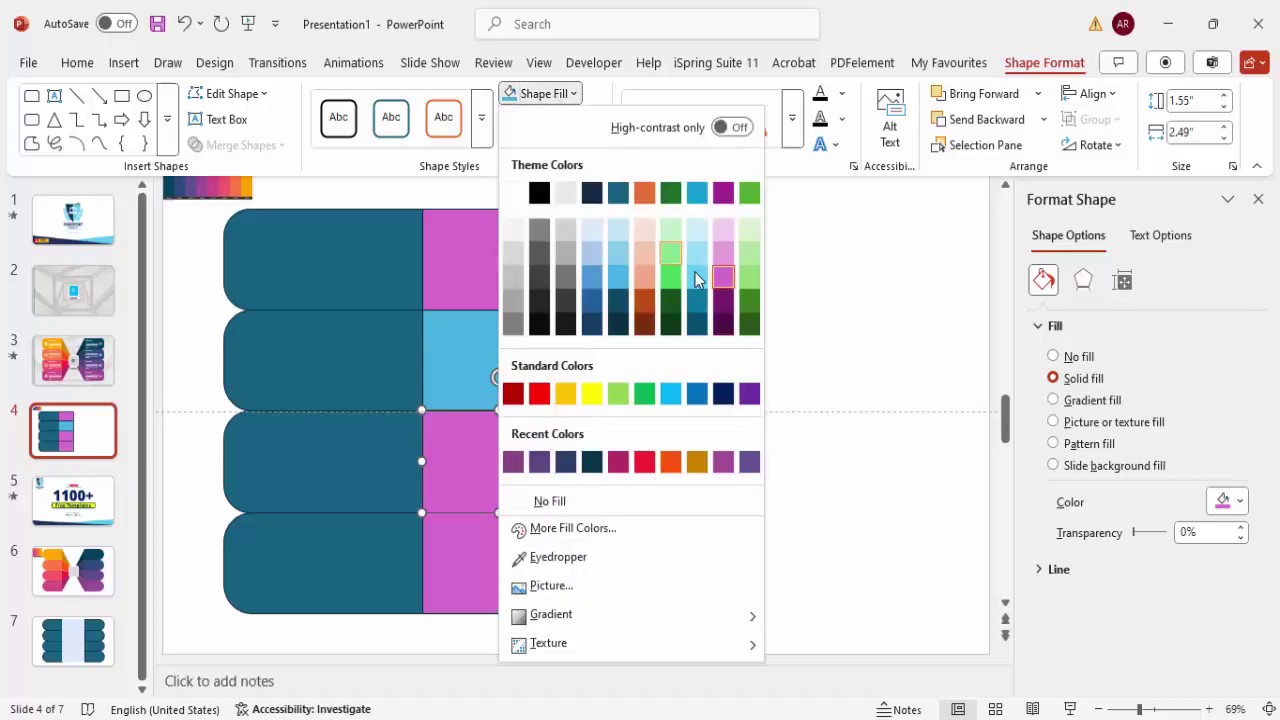
left_click(744, 280)
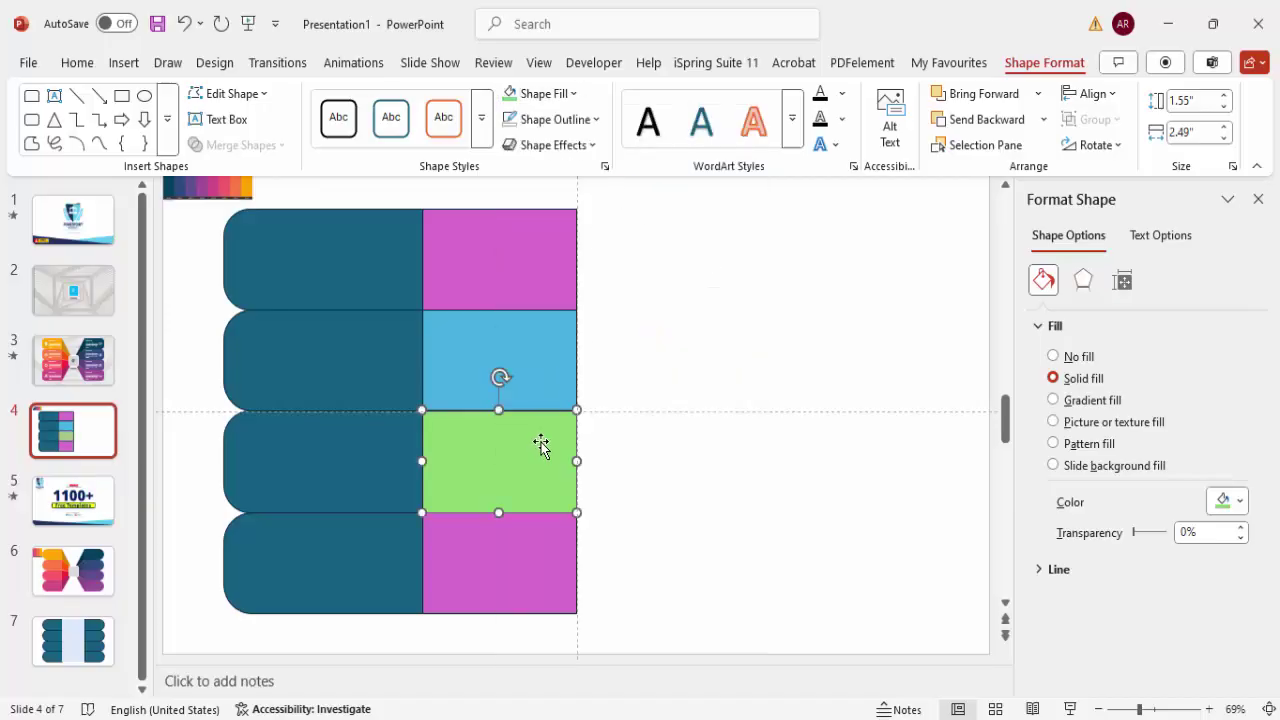
Step: Fill the fourth-row rectangle with dark blue
left_click(530, 555)
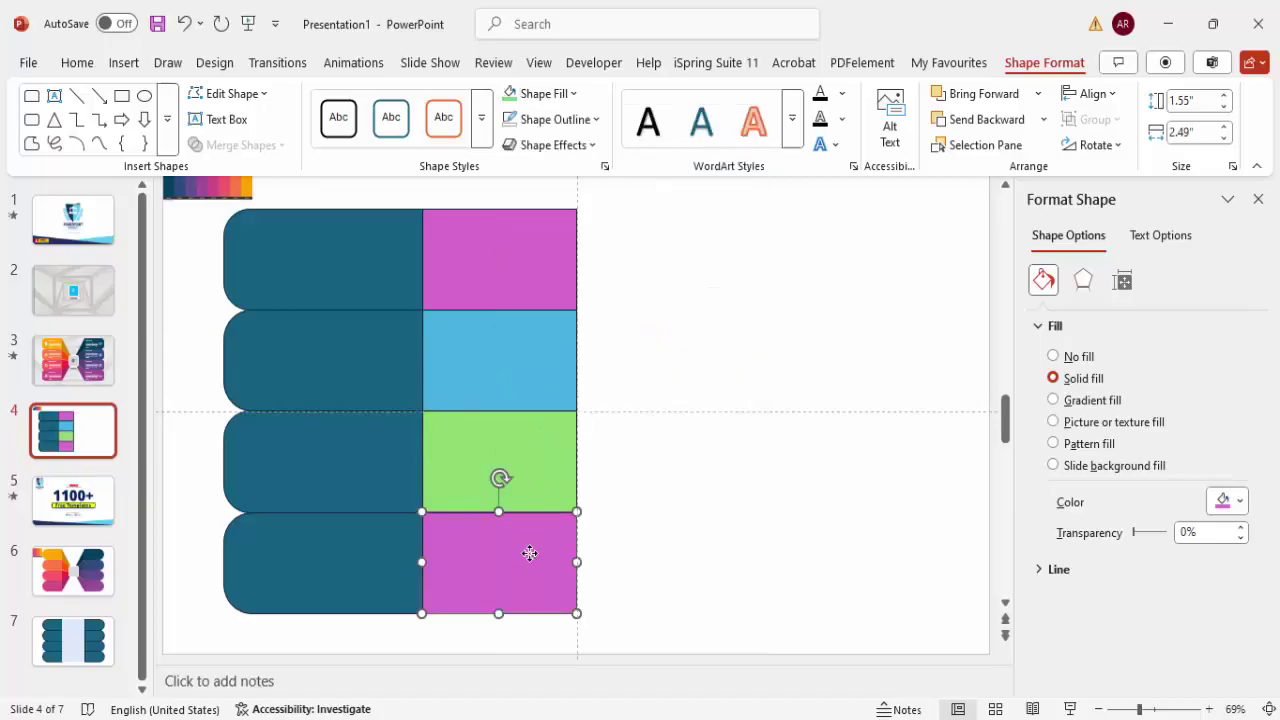
left_click(556, 102)
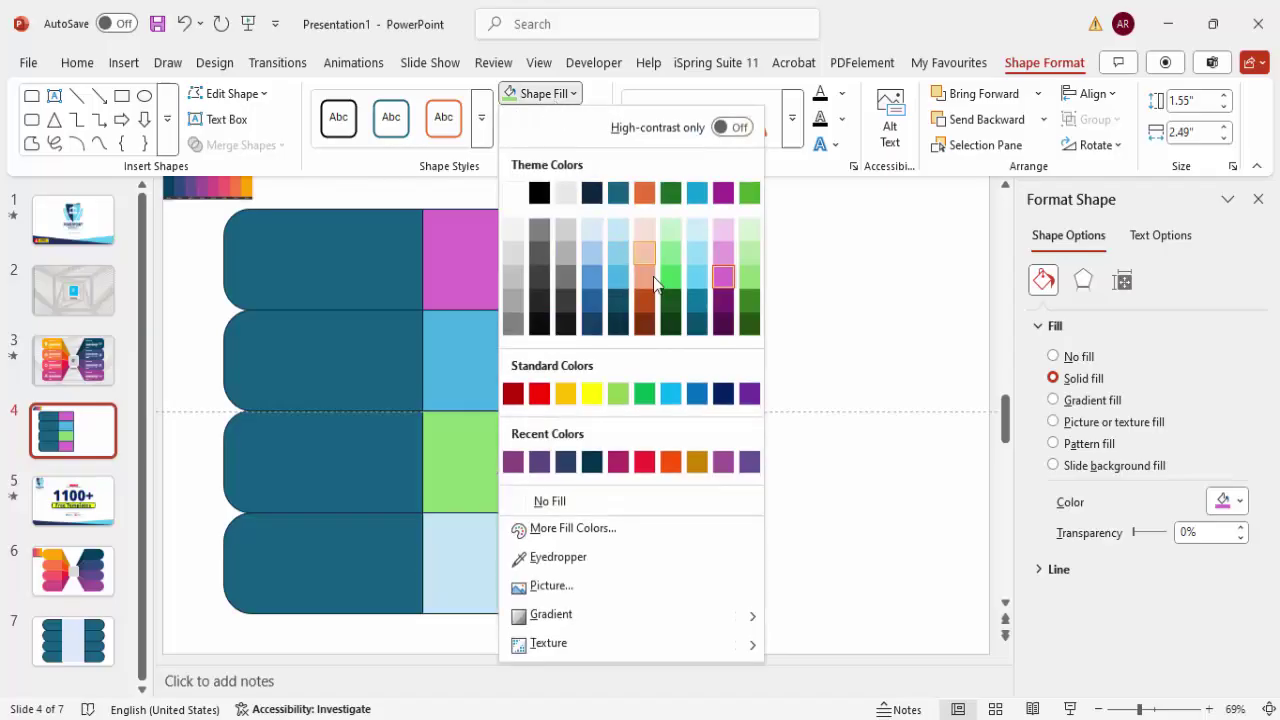
left_click(592, 303)
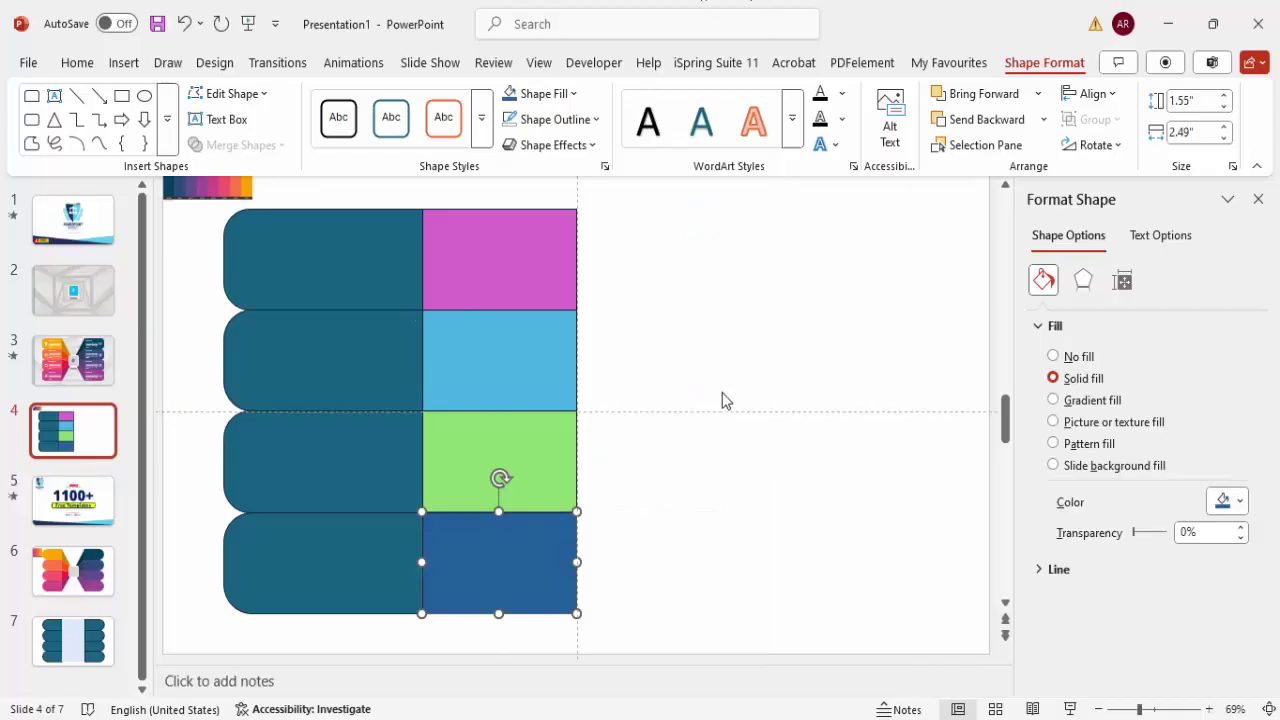
left_click(670, 338)
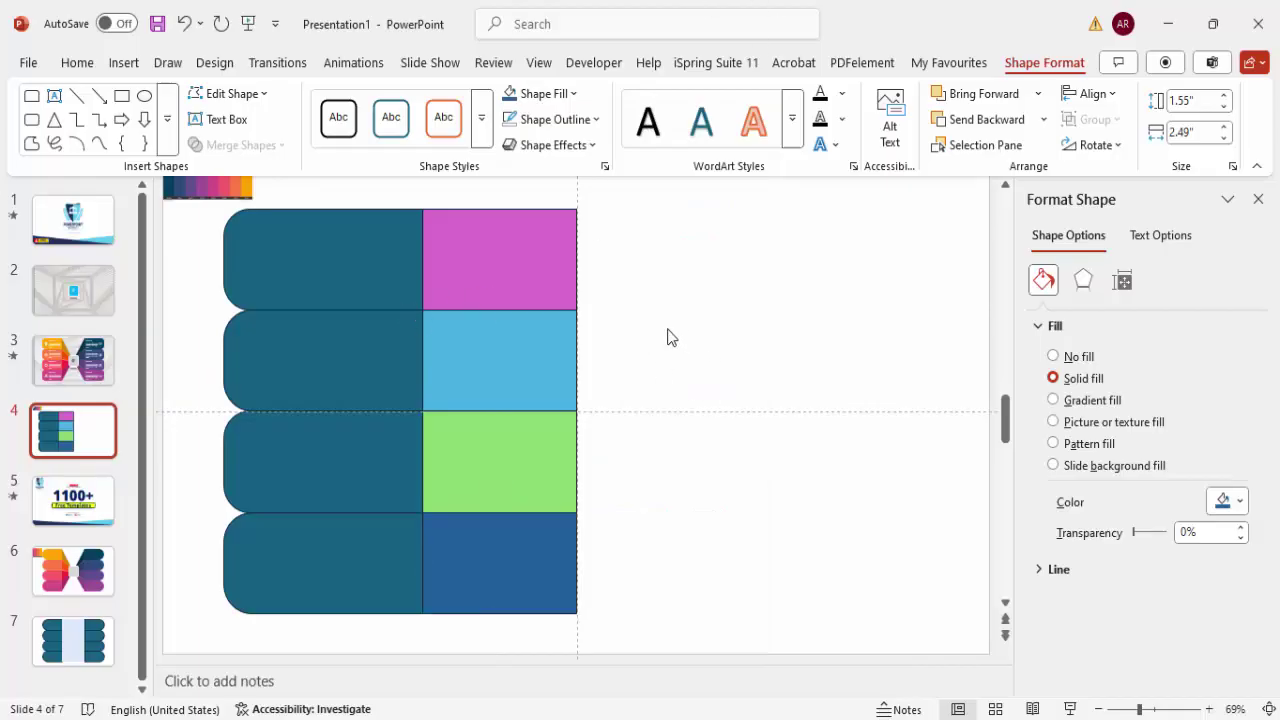
Step: Delete the magenta rectangle's upper-right corner point and move its lower-right point down to the slide centre
left_click(496, 245)
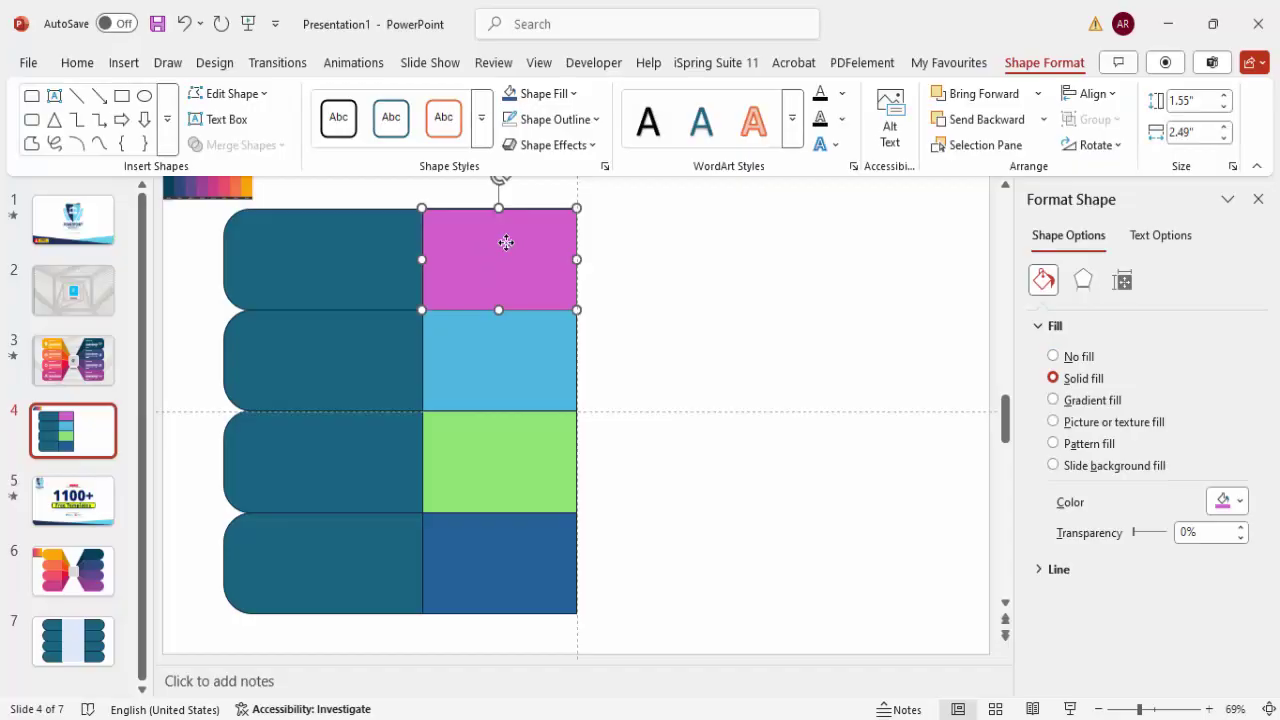
right_click(506, 242)
left_click(587, 323)
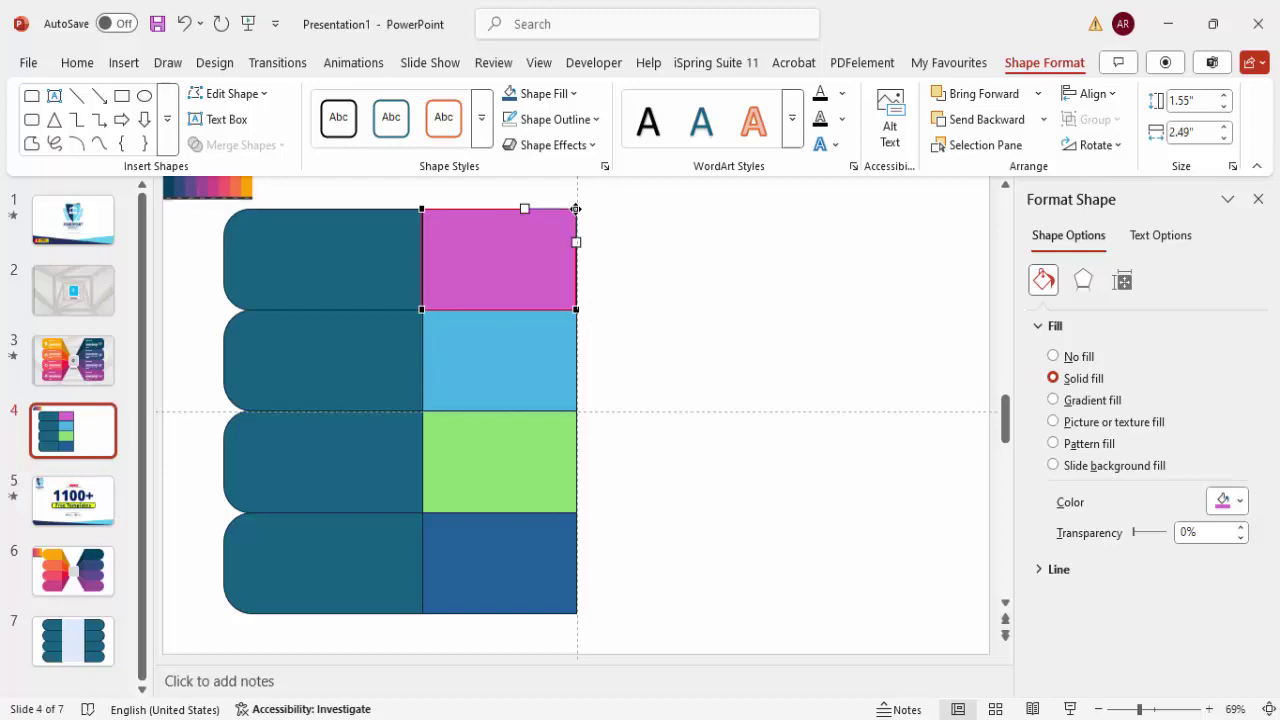
right_click(576, 209)
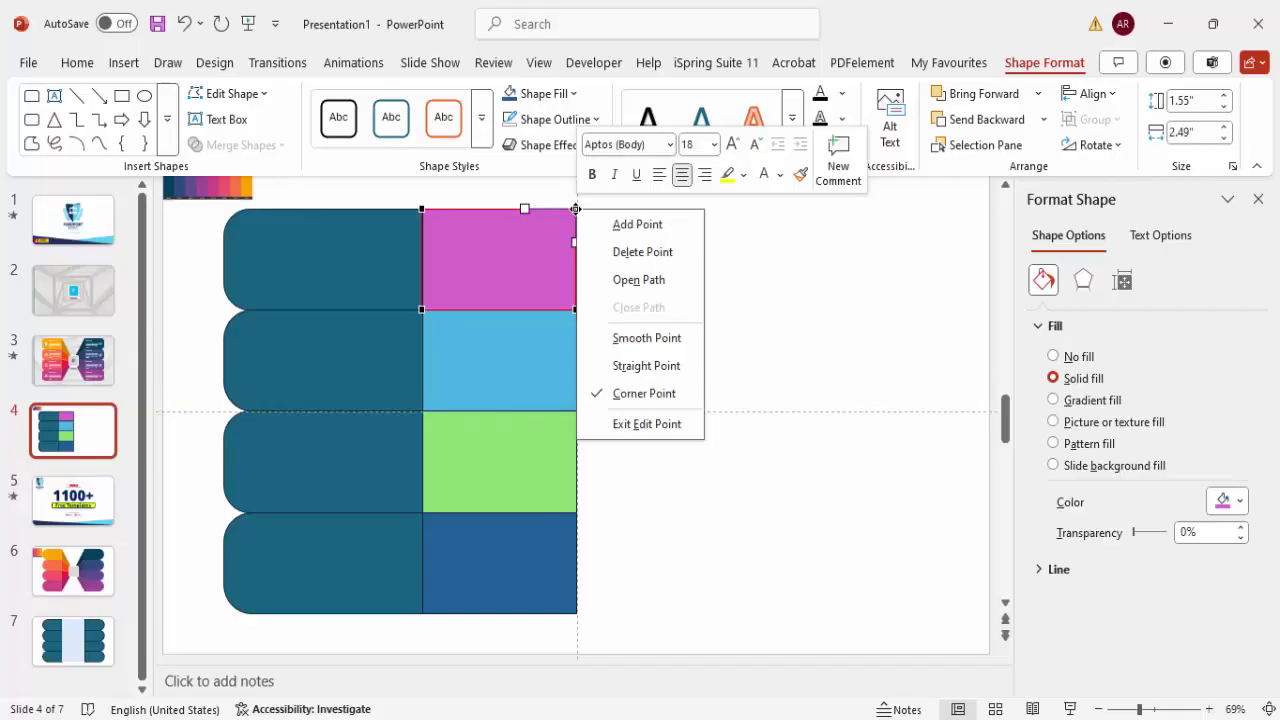
left_click(641, 256)
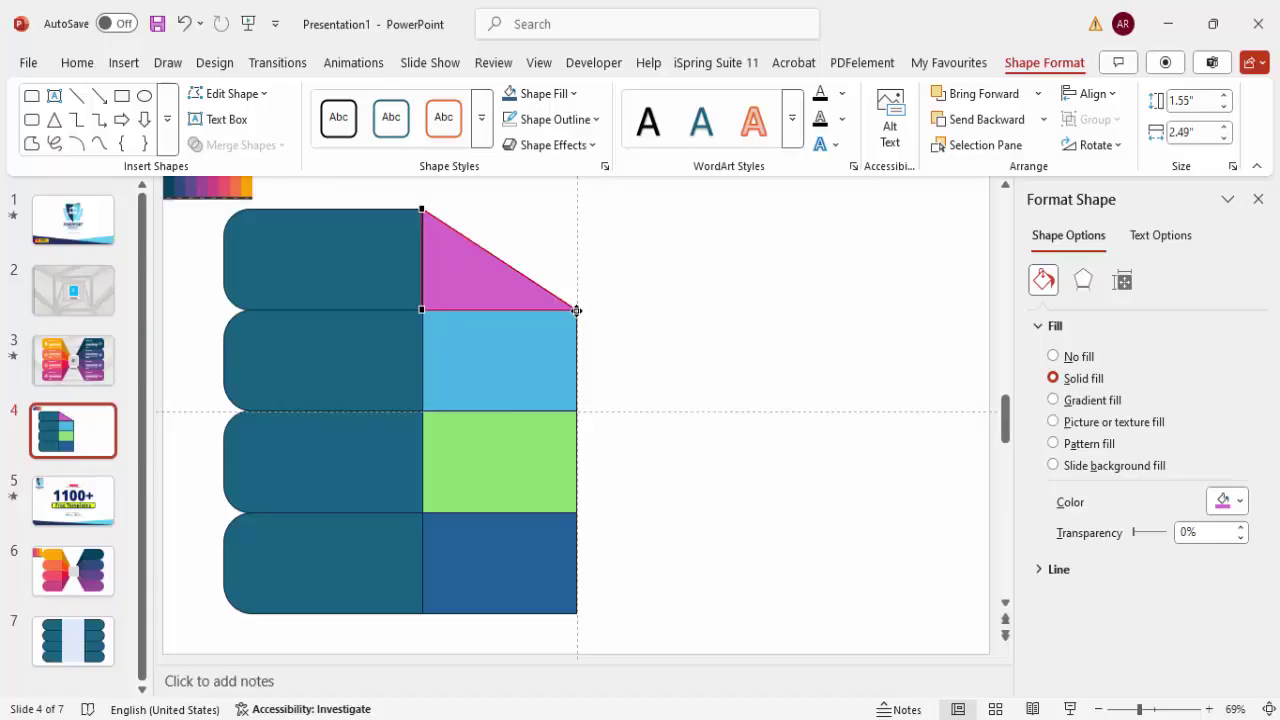
left_click_drag(576, 313, 578, 411)
left_click(630, 365)
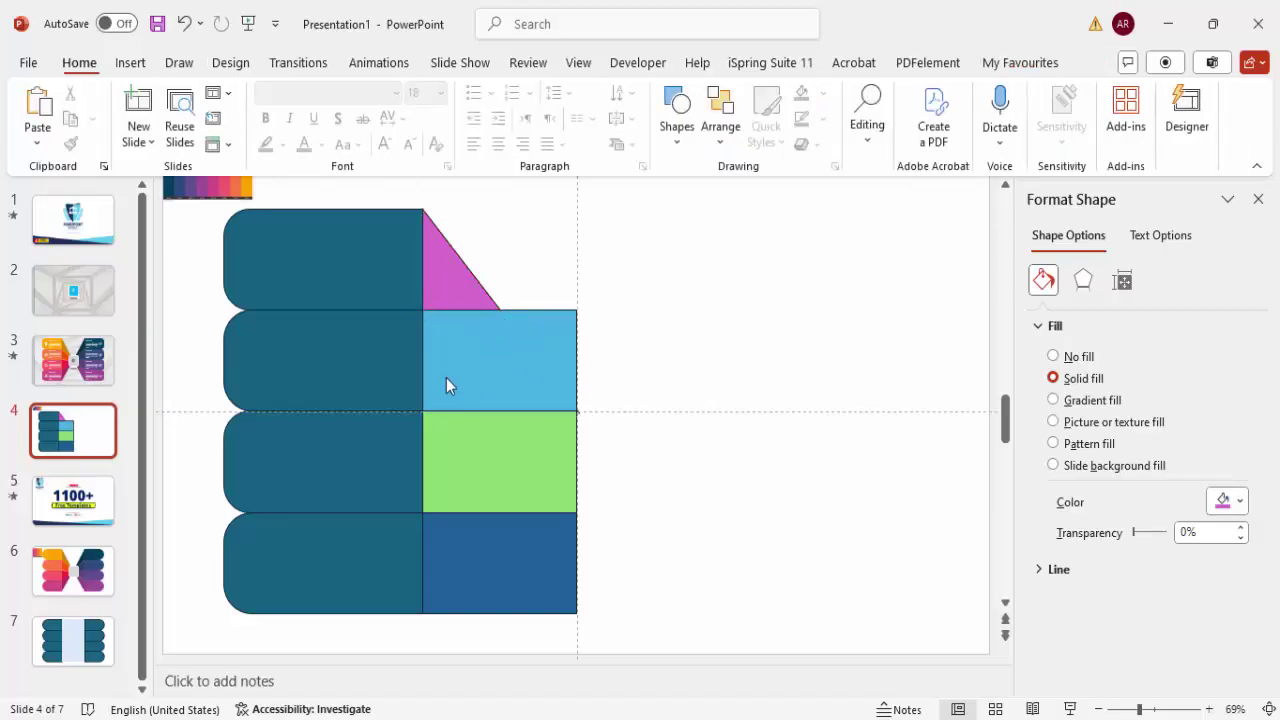
Step: Delete the upper-right corner point of the light blue rectangle to make a triangle pointing to the slide centre
left_click(447, 376)
right_click(447, 376)
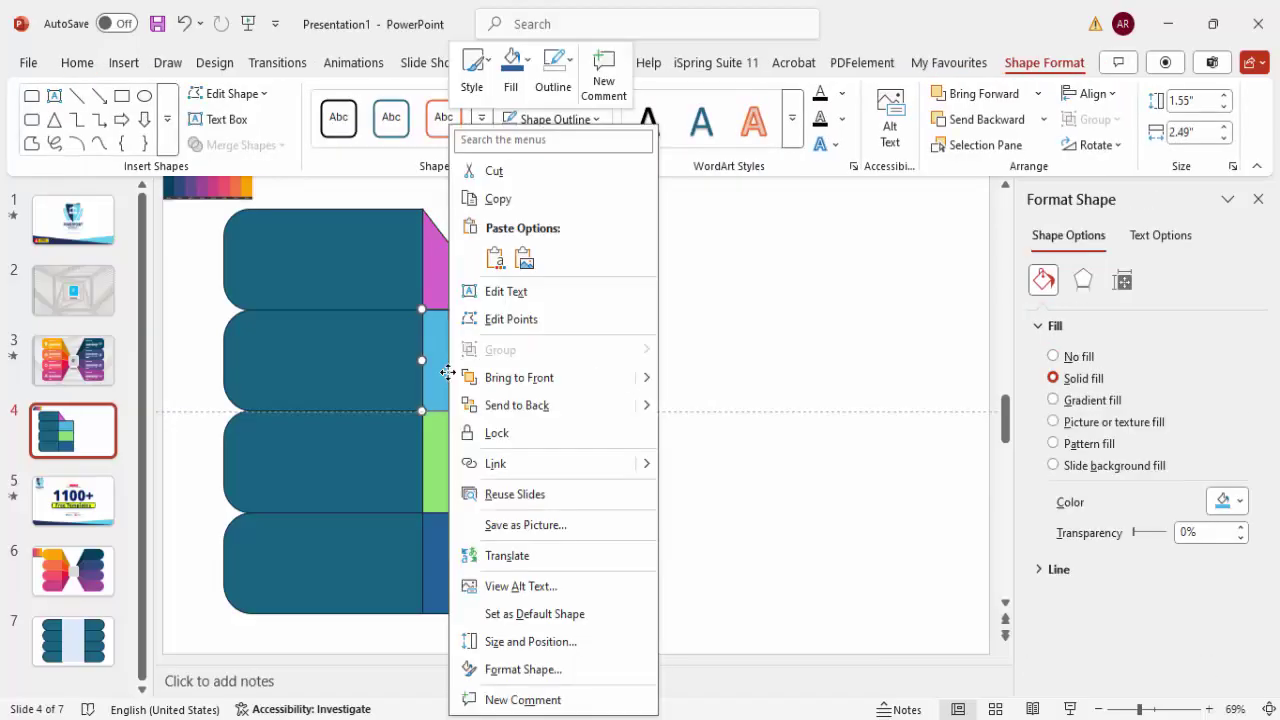
left_click(488, 320)
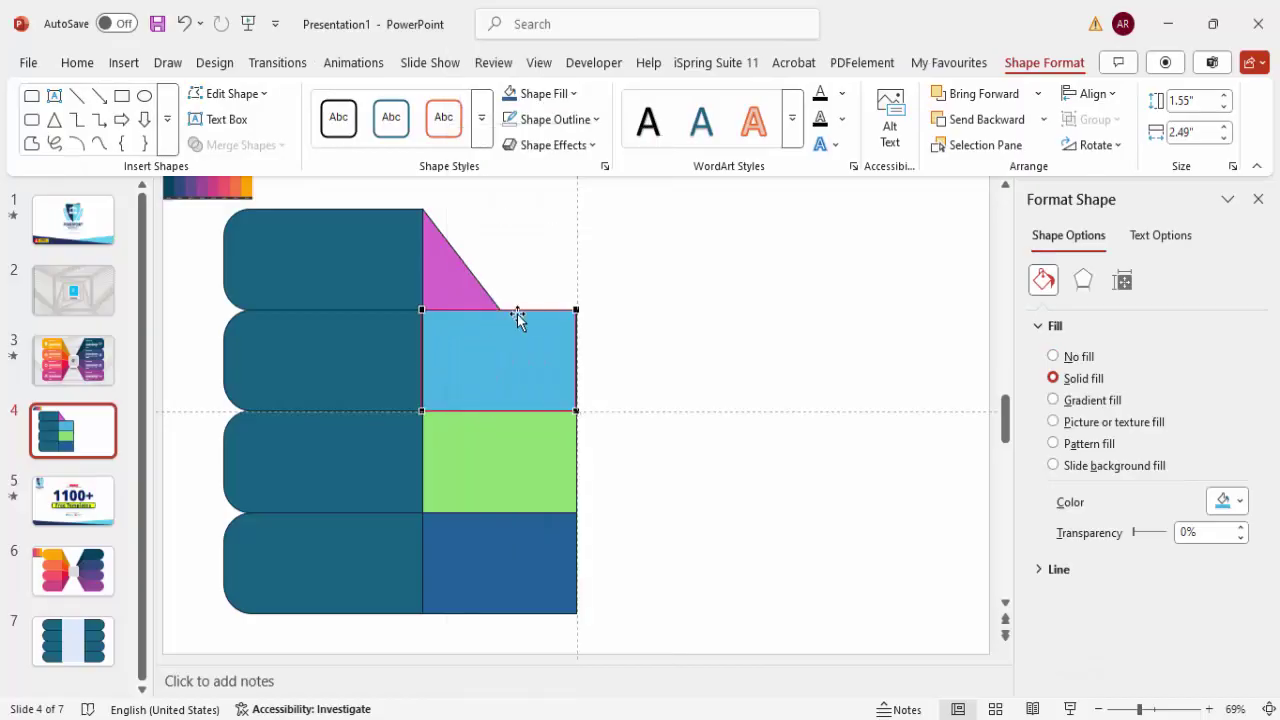
right_click(578, 311)
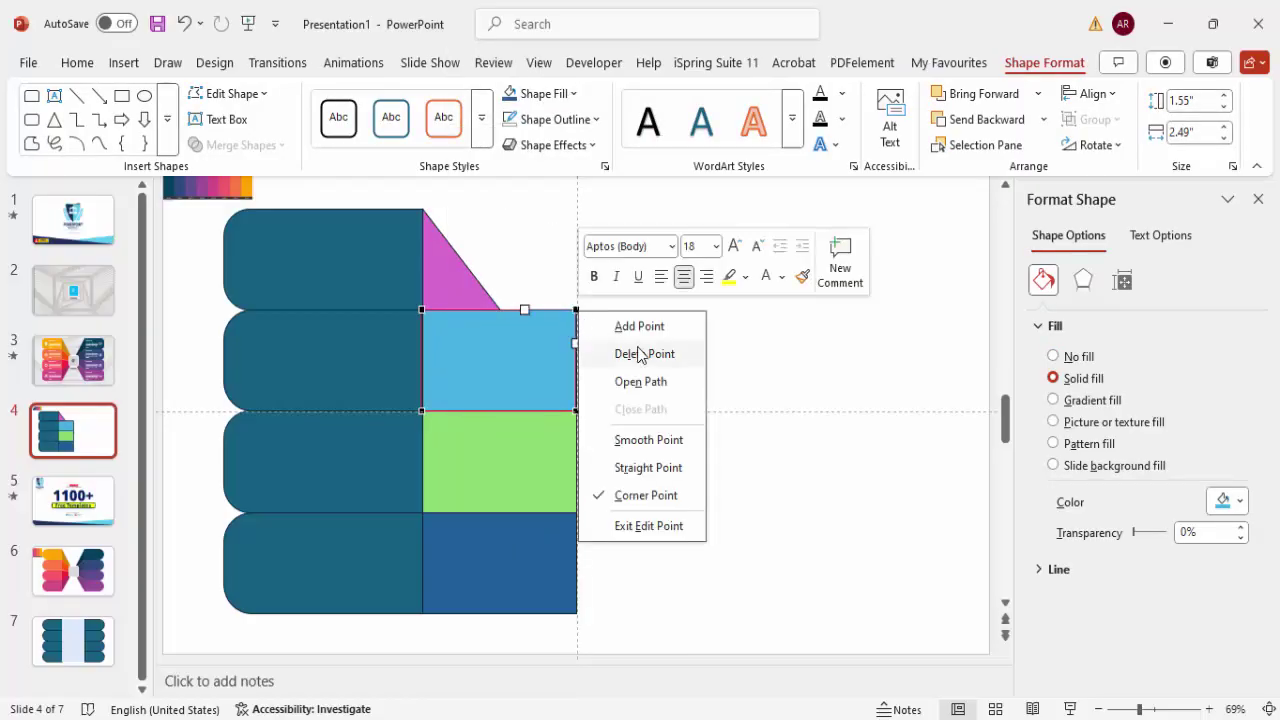
left_click(634, 349)
Step: Delete the lower-right corner point of the light green rectangle to make a triangle pointing to the slide centre
left_click(520, 445)
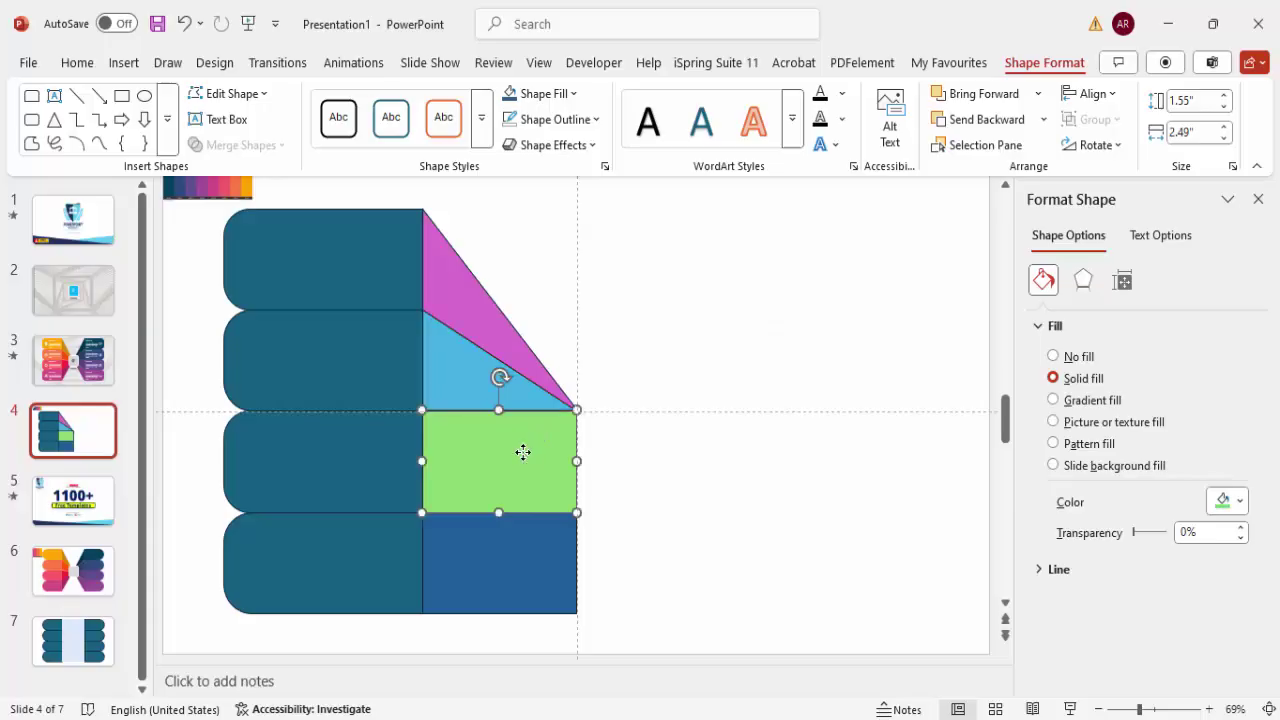
right_click(523, 452)
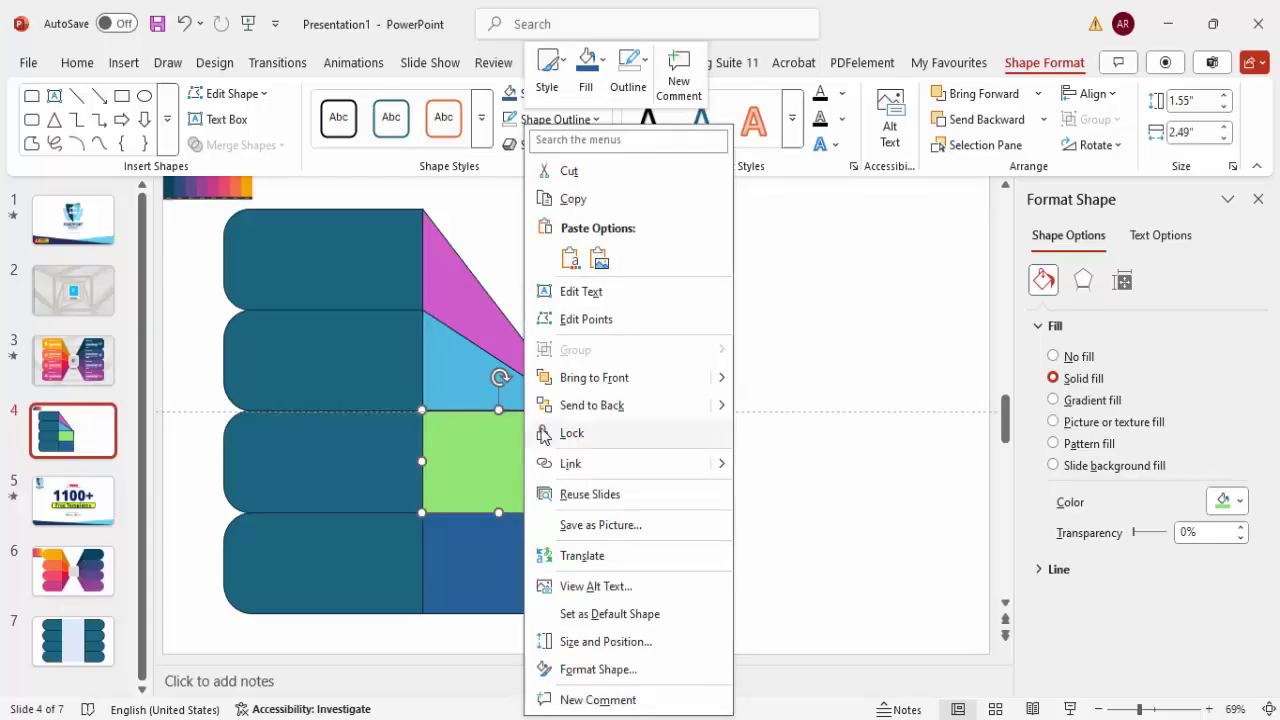
left_click(586, 319)
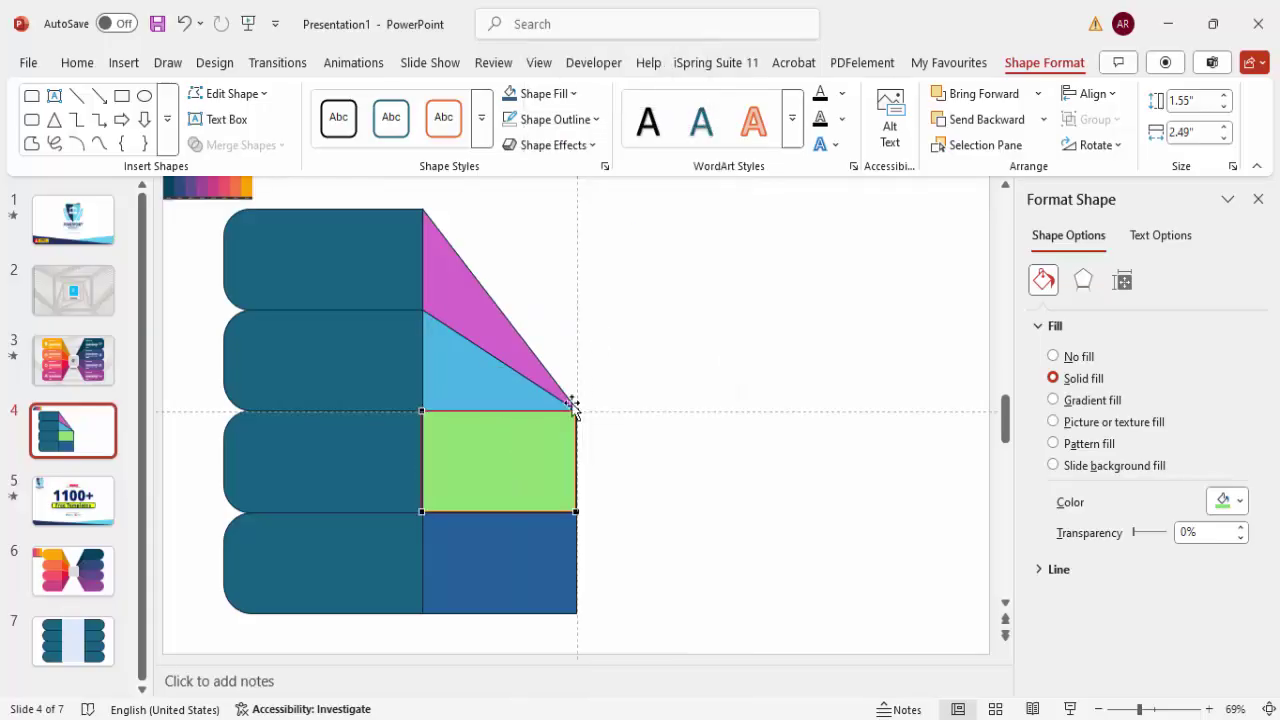
right_click(575, 512)
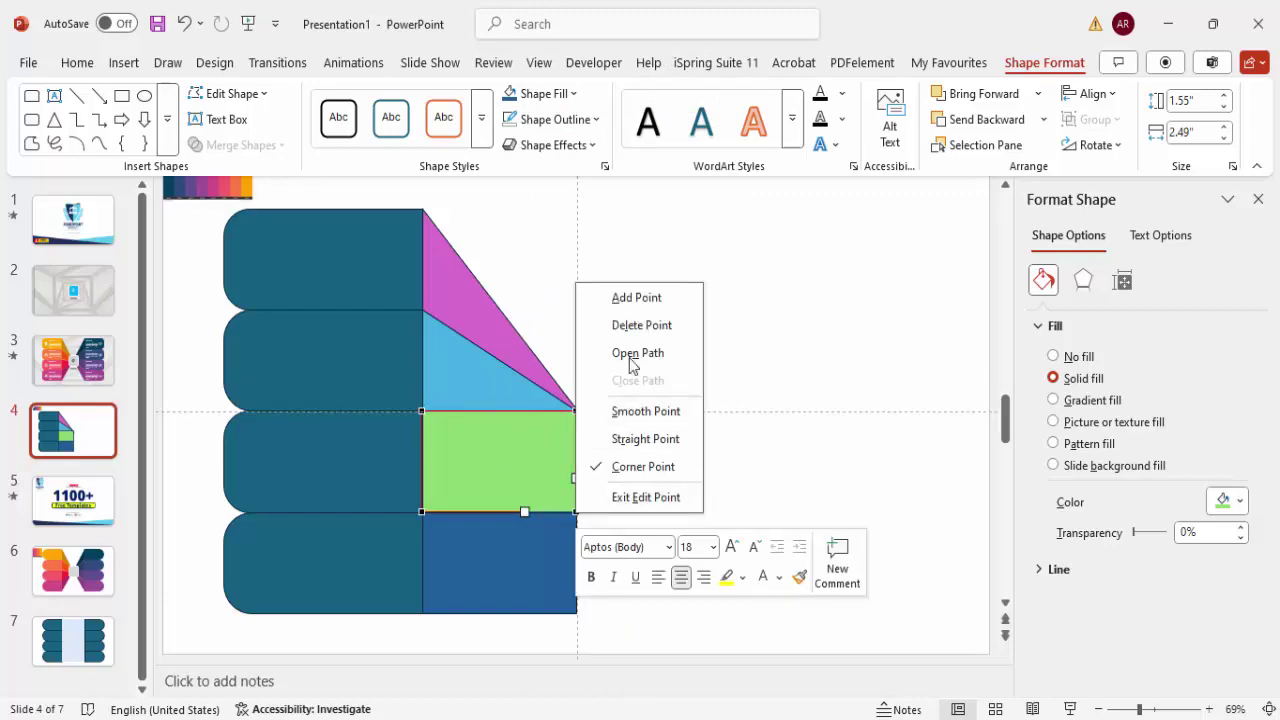
left_click(655, 326)
Step: Delete the dark blue rectangle's lower-right corner point and move its upper-right point up to the slide centre
left_click(546, 563)
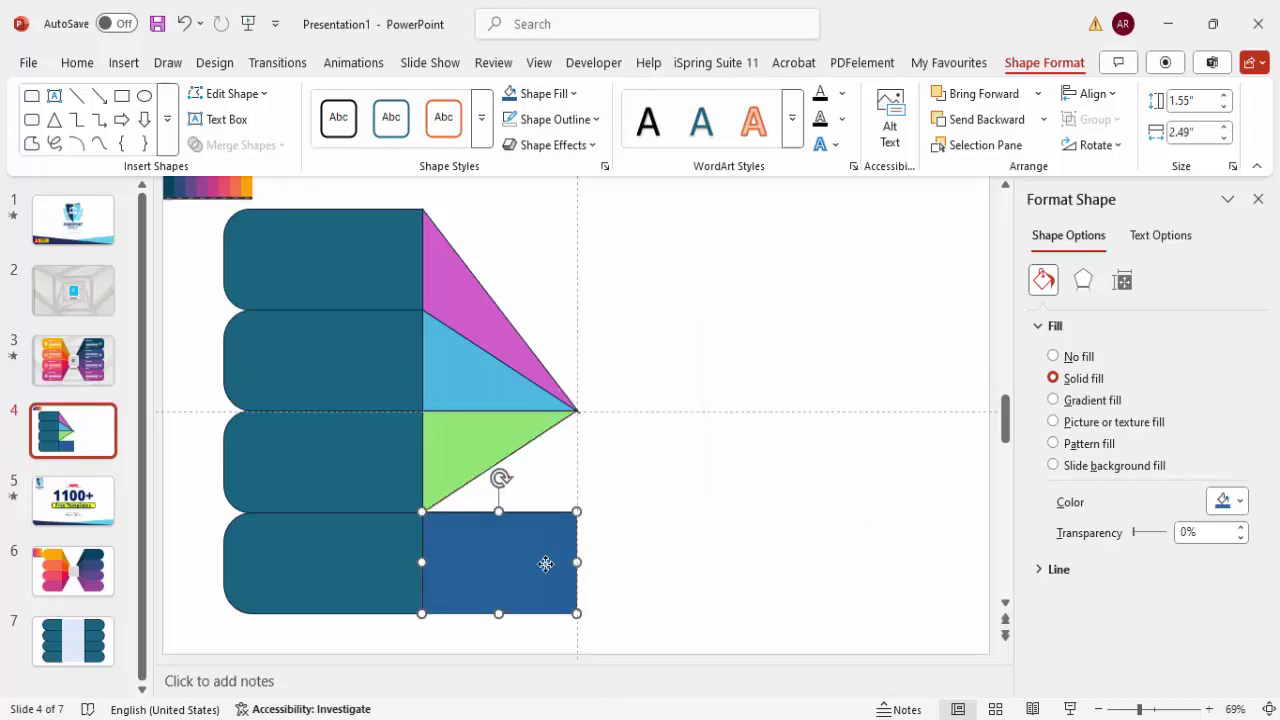
right_click(546, 563)
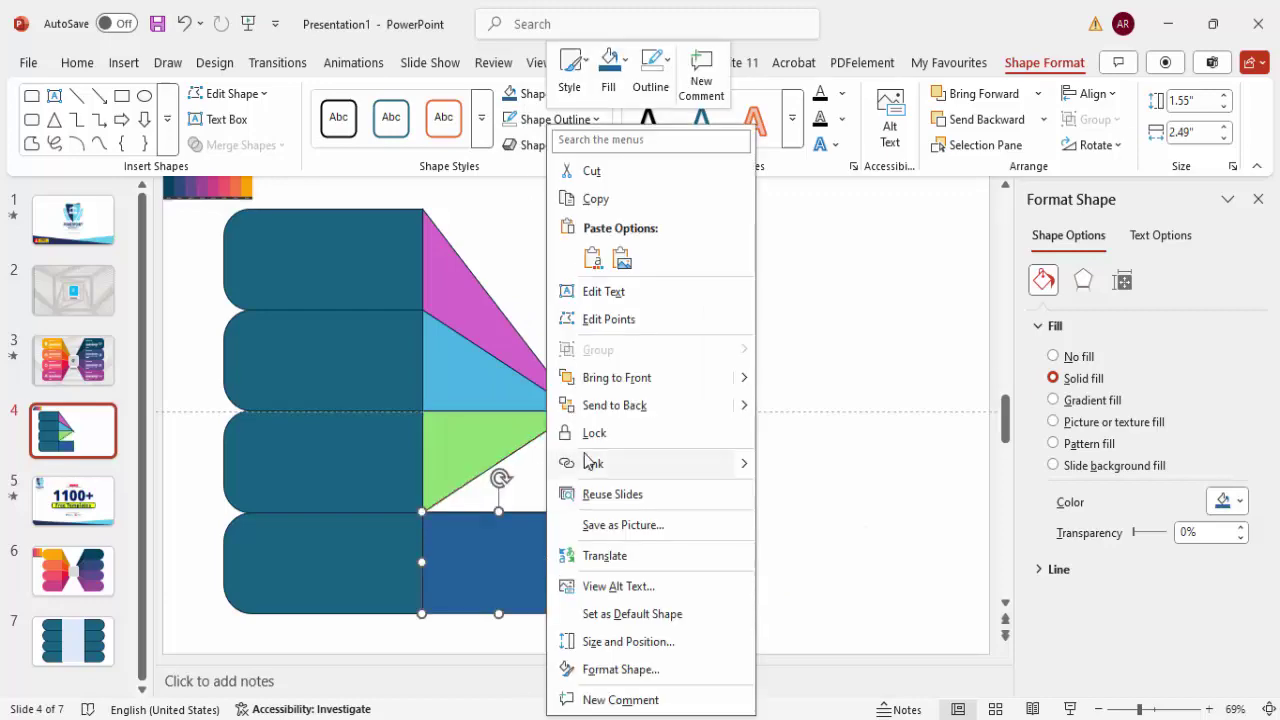
left_click(617, 324)
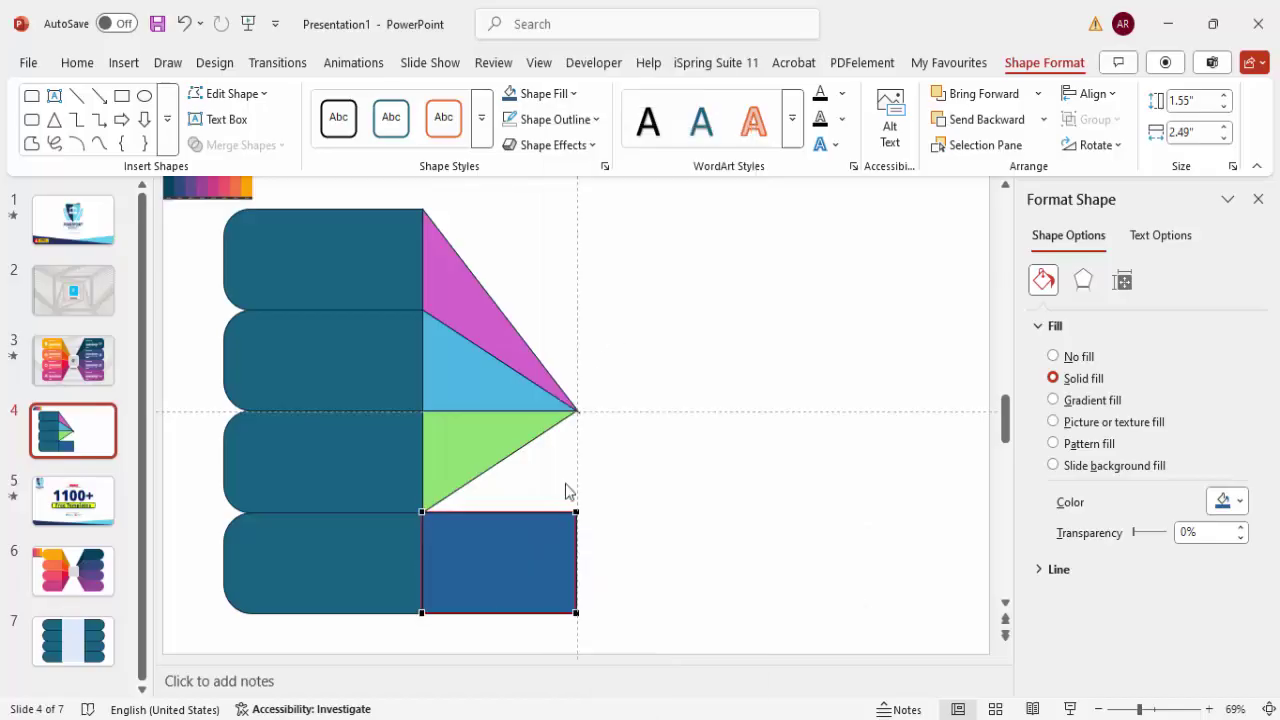
right_click(574, 614)
left_click(640, 431)
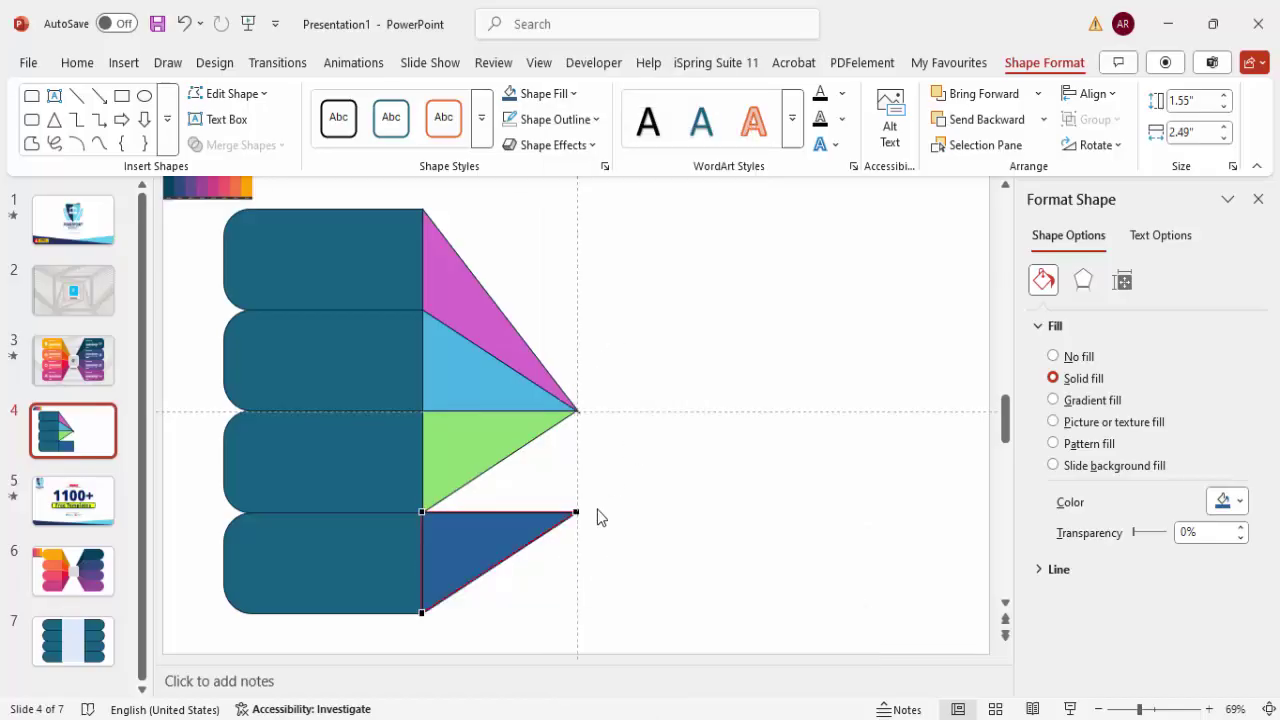
left_click_drag(578, 512, 579, 411)
left_click(606, 466)
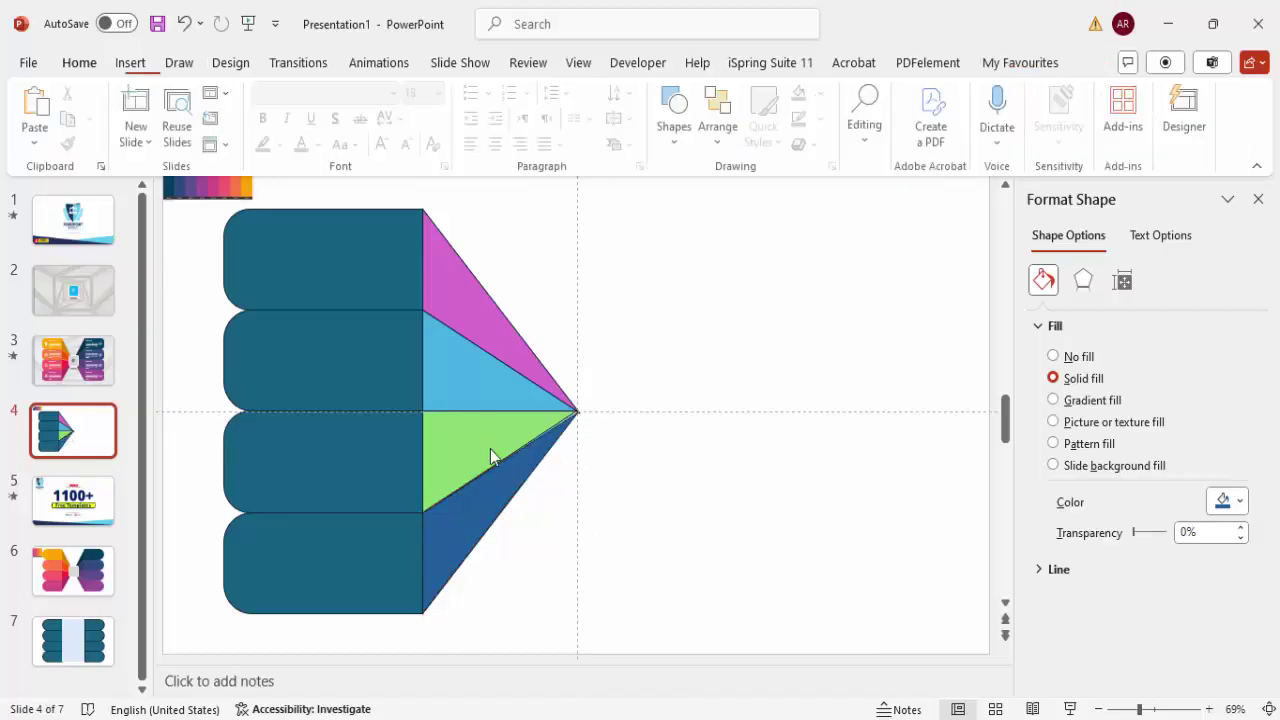
Step: Remove the outline from all four teal shapes and the four coloured triangles
left_click(449, 332)
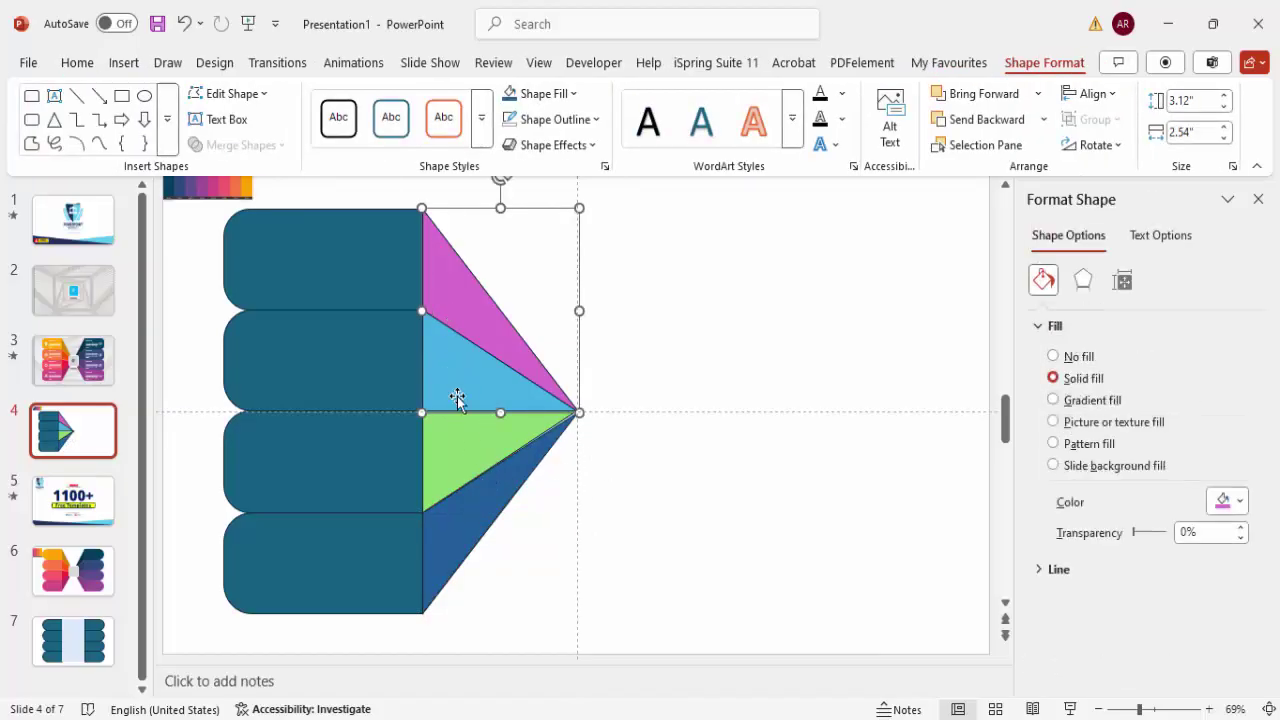
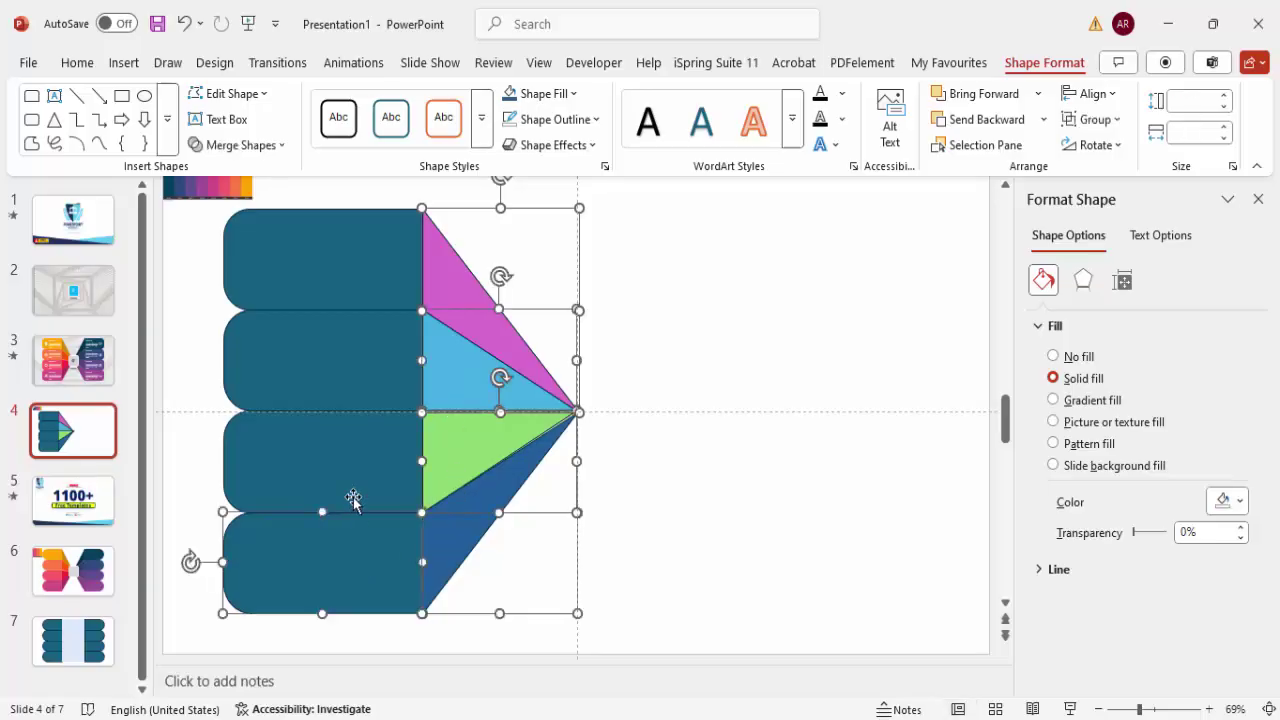
left_click(350, 430, "shift")
left_click(350, 390, "shift")
left_click(372, 293, "shift")
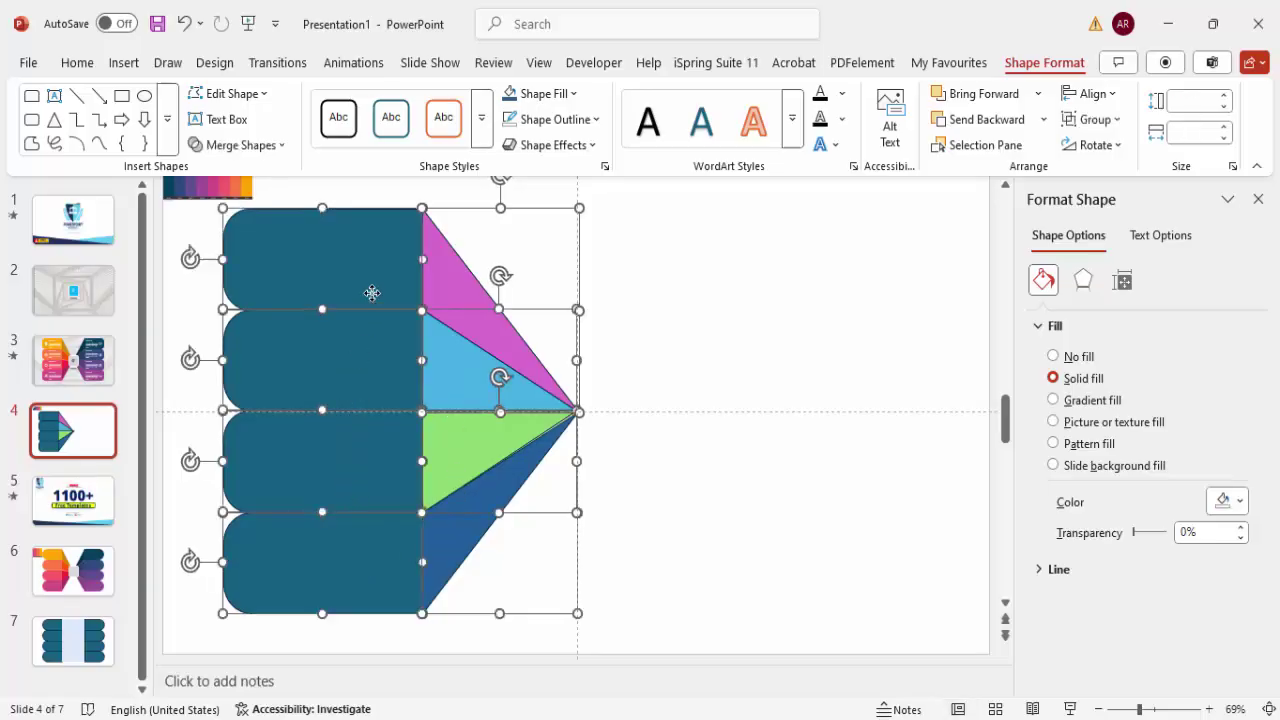
left_click(556, 119)
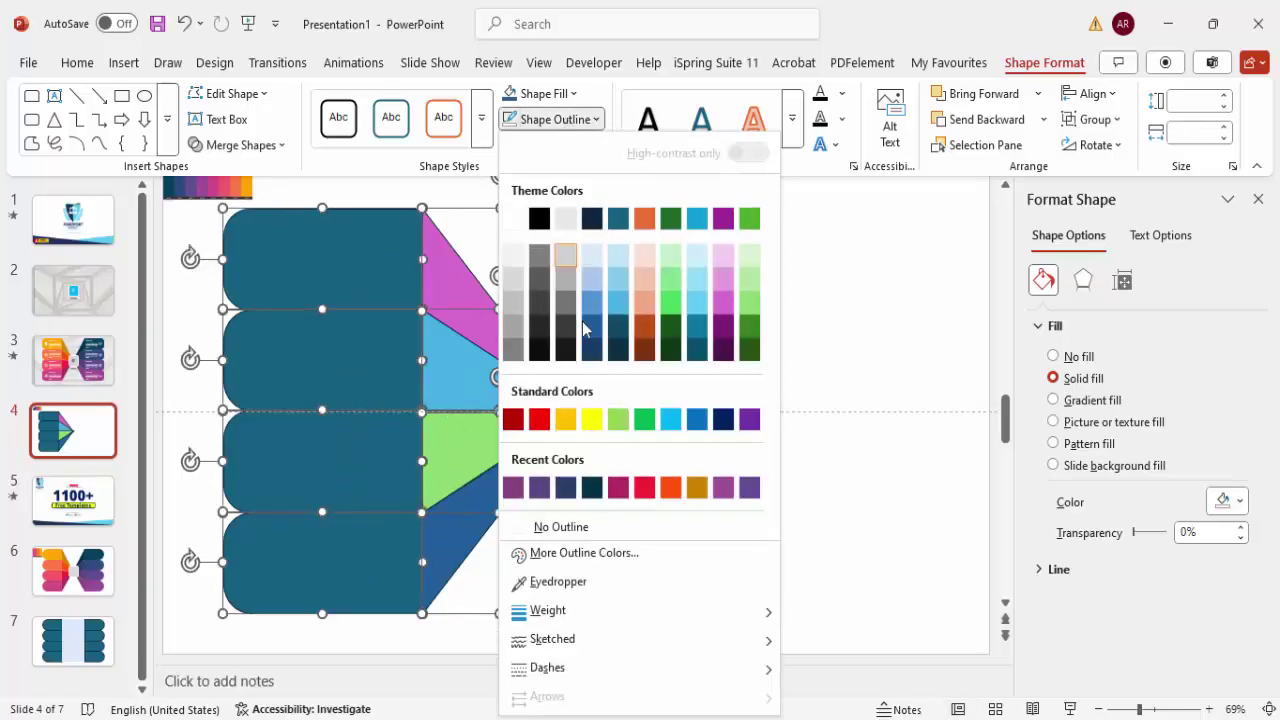
left_click(563, 529)
left_click(720, 403)
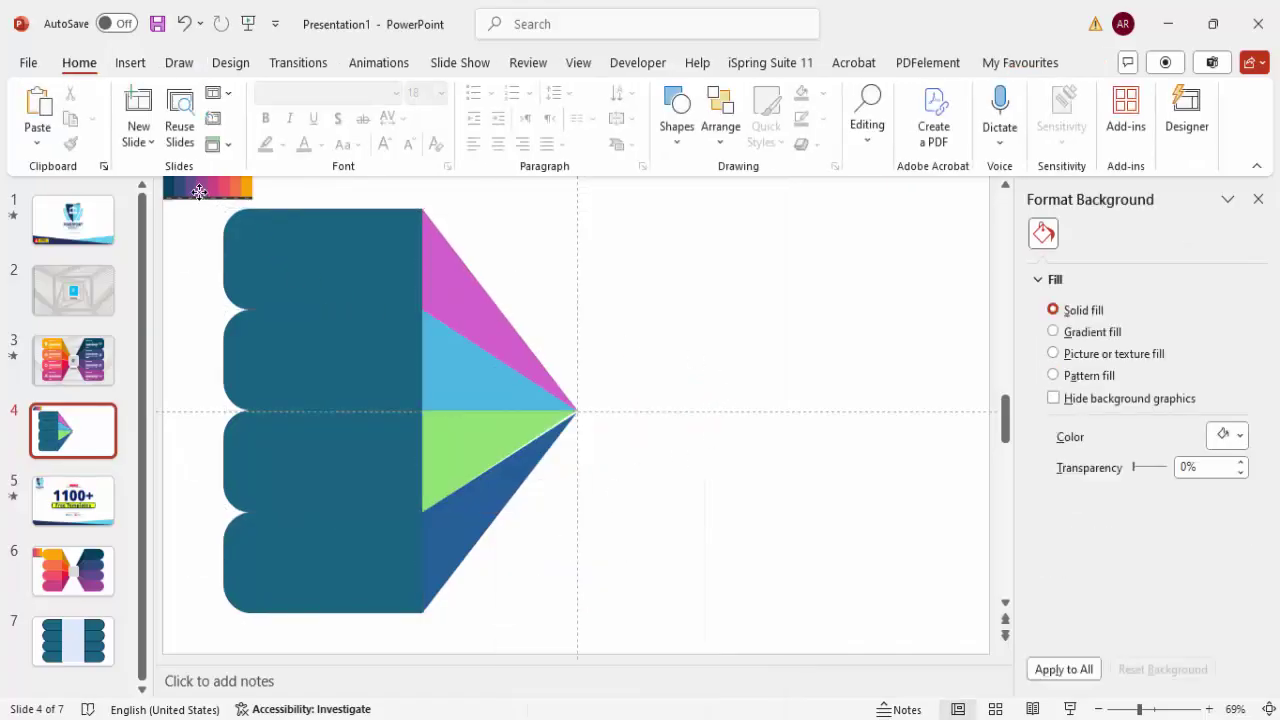
Step: Enlarge the colour palette picture slightly and place it in the slide's upper-left corner
left_click_drag(199, 191, 894, 400)
left_click_drag(846, 314, 837, 300)
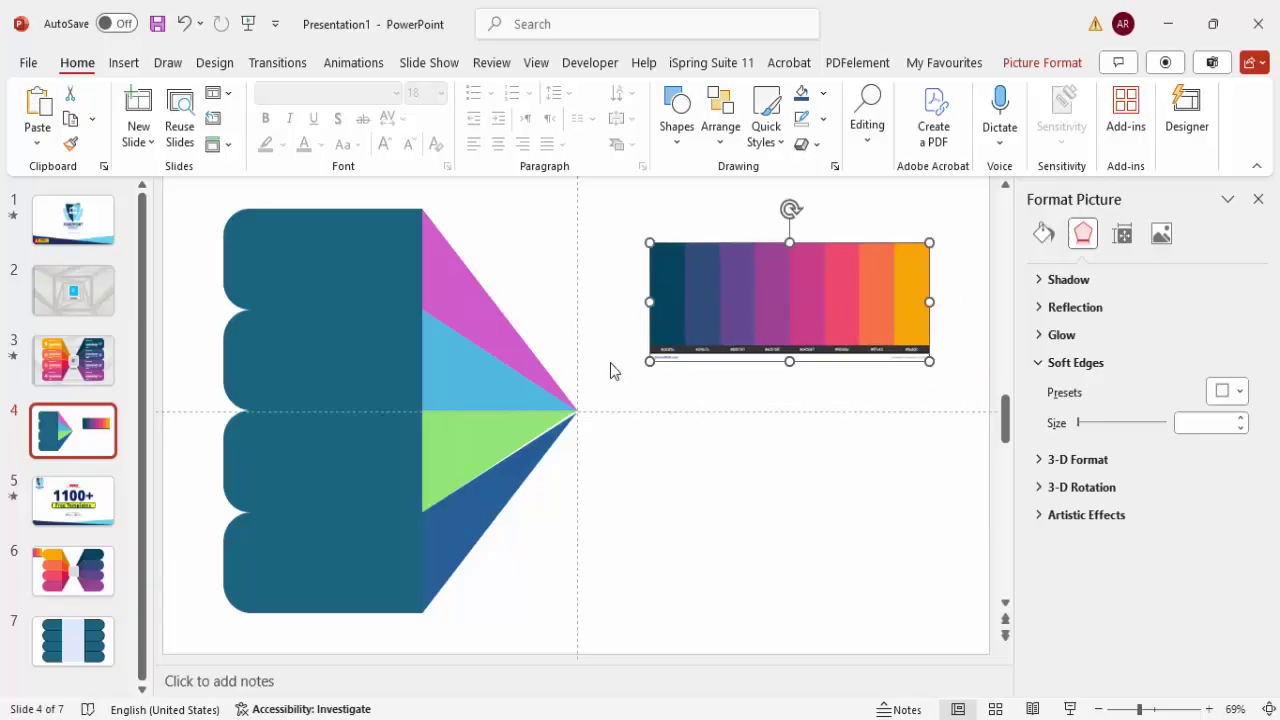
left_click_drag(732, 311, 732, 287)
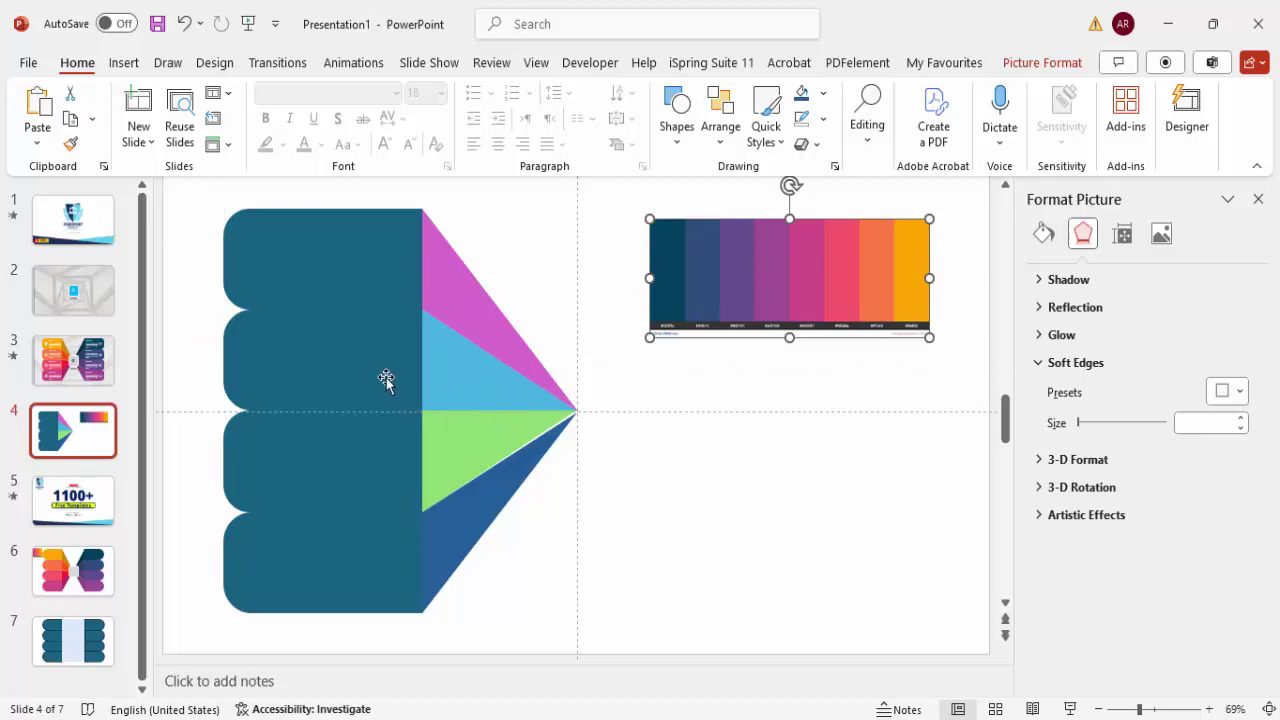
left_click_drag(919, 337, 786, 269)
left_click_drag(720, 244, 263, 194)
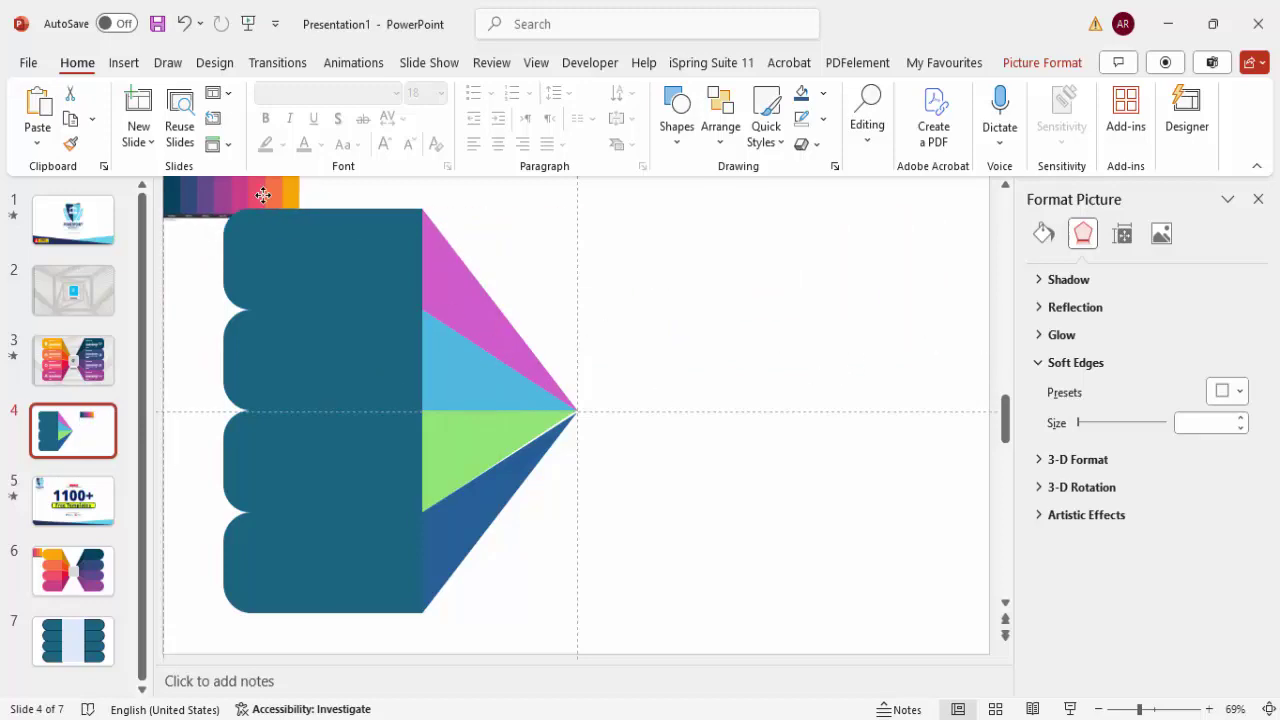
Step: Group the four teal shapes and the four coloured triangles into one object
left_click(309, 251)
left_click(456, 315, "shift")
left_click(344, 384, "shift")
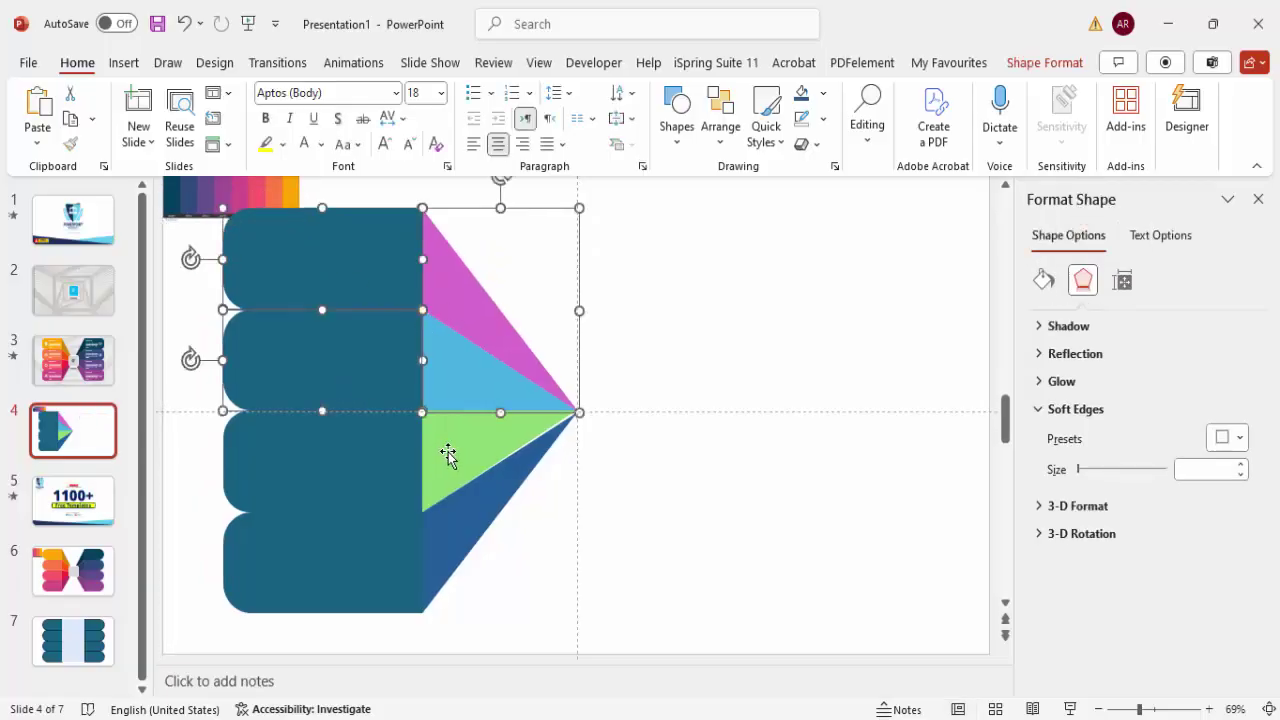
left_click(443, 457, "shift")
left_click(343, 471, "shift")
left_click(315, 573, "shift")
left_click(456, 548, "shift")
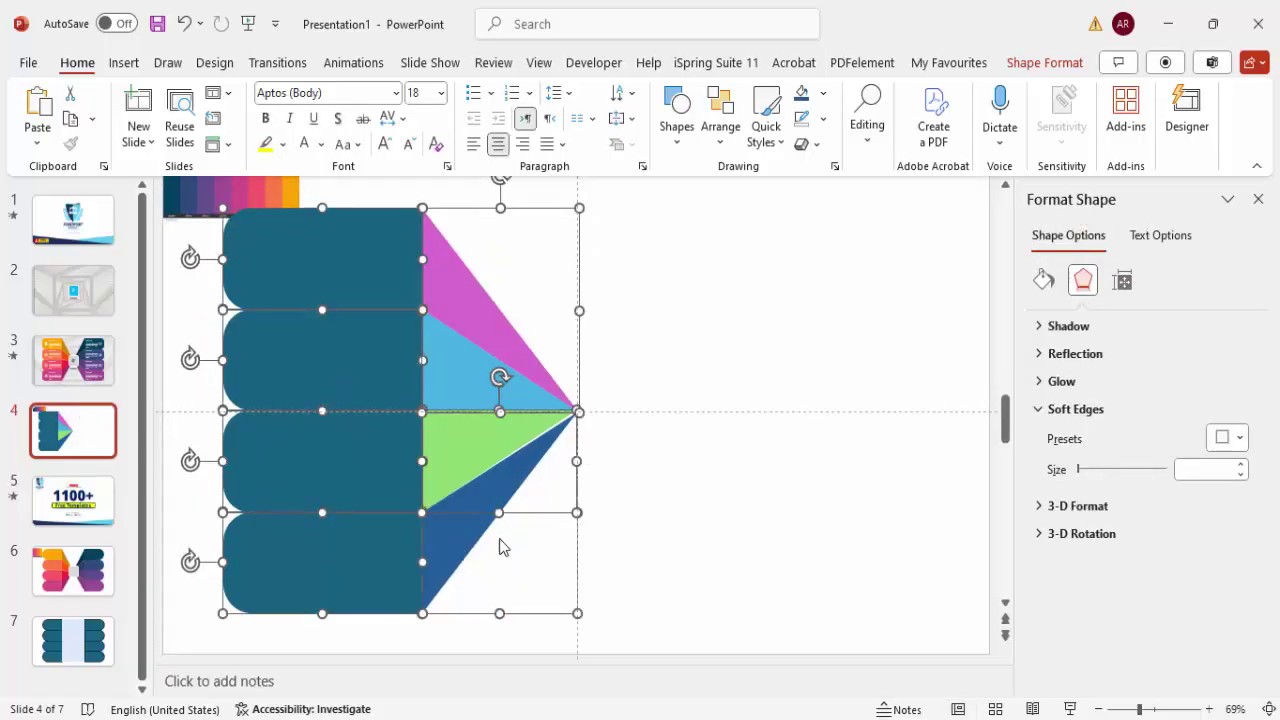
key("ctrl+g")
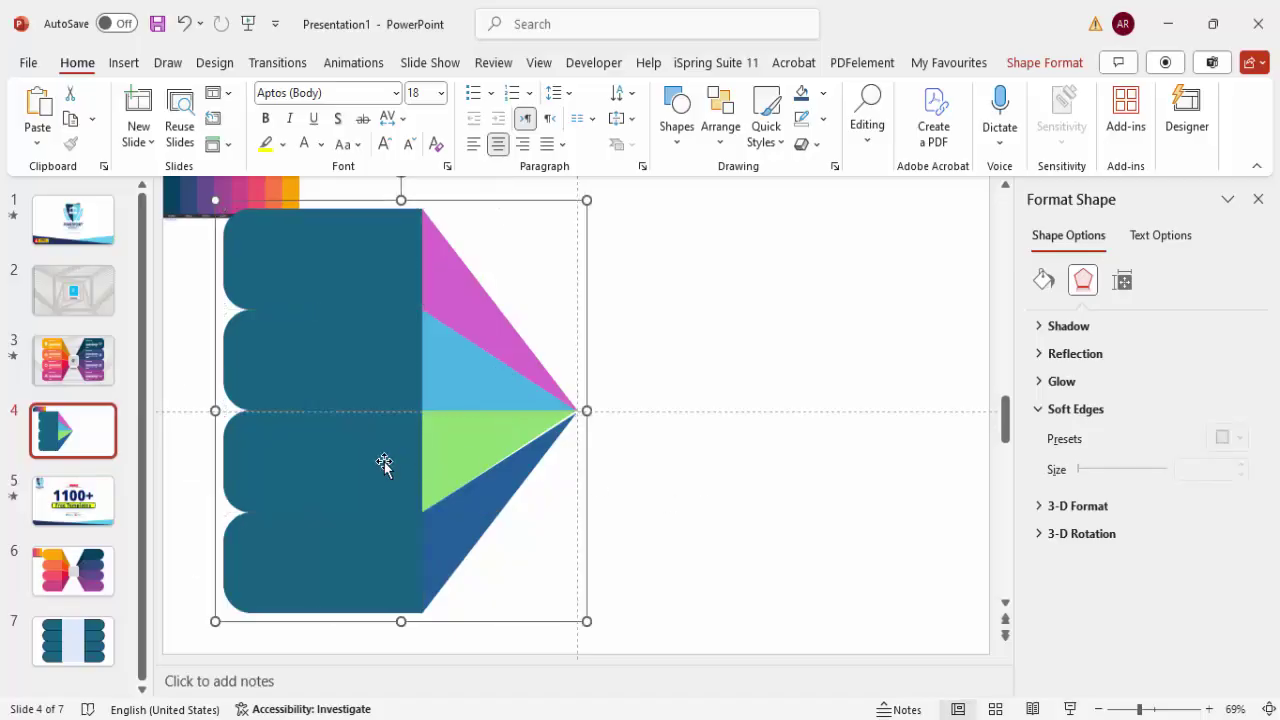
Step: Duplicate the grouped shapes and offset the copy toward the right half of the slide
left_click_drag(386, 463, 434, 456)
key("ctrl+z")
left_click(468, 377)
left_click_drag(350, 372, 586, 372)
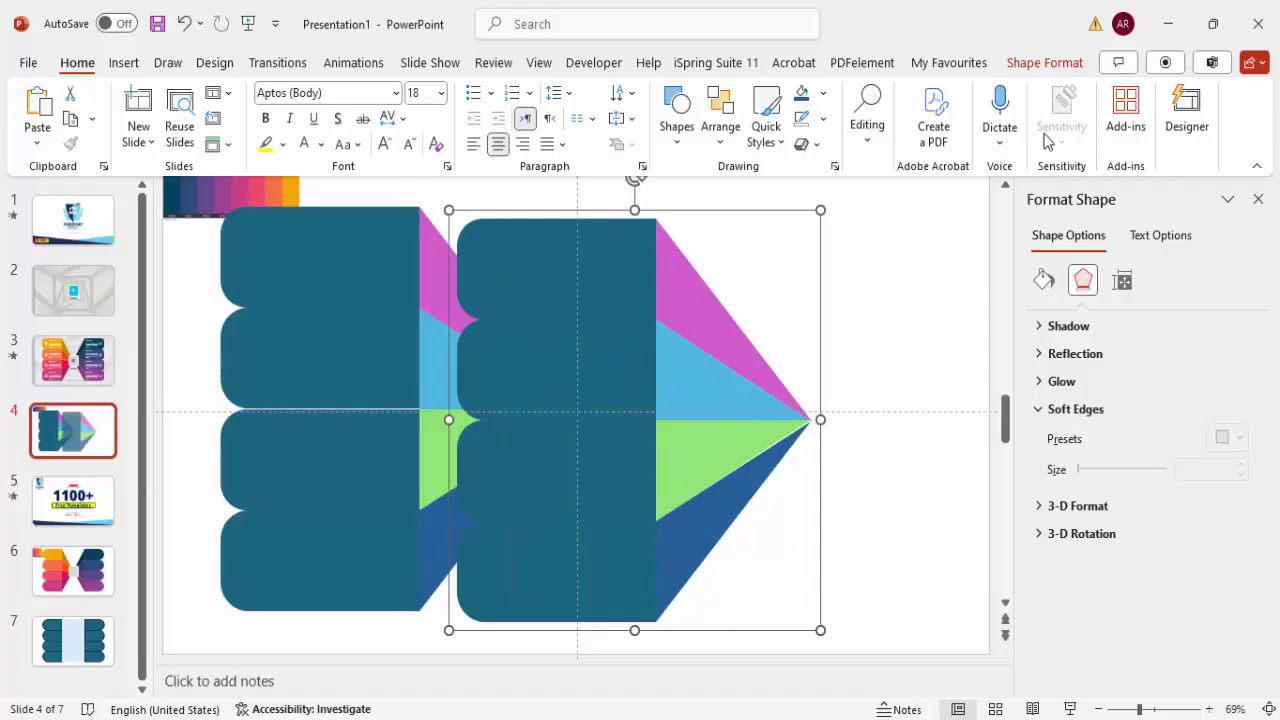
Step: Flip the copied group horizontally and position it so its tips meet the original group's tips at the slide centre
left_click(1012, 64)
left_click(1092, 145)
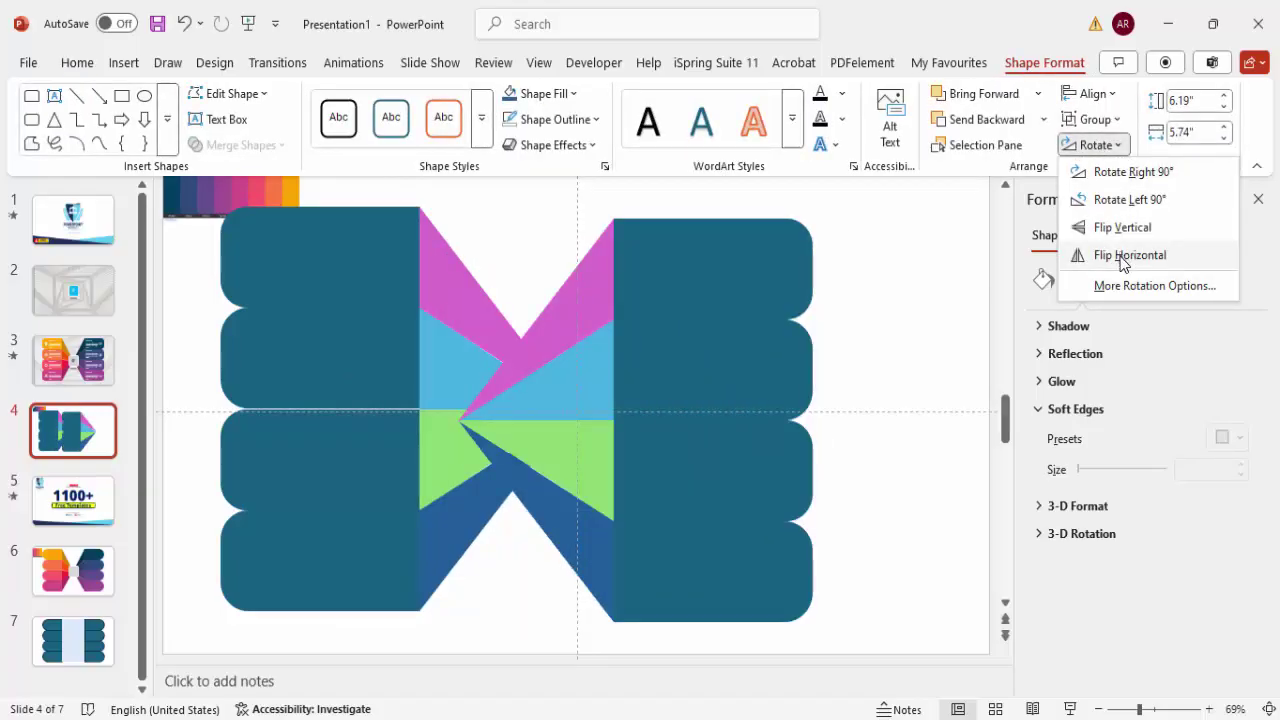
left_click(1124, 256)
left_click_drag(566, 414, 781, 389)
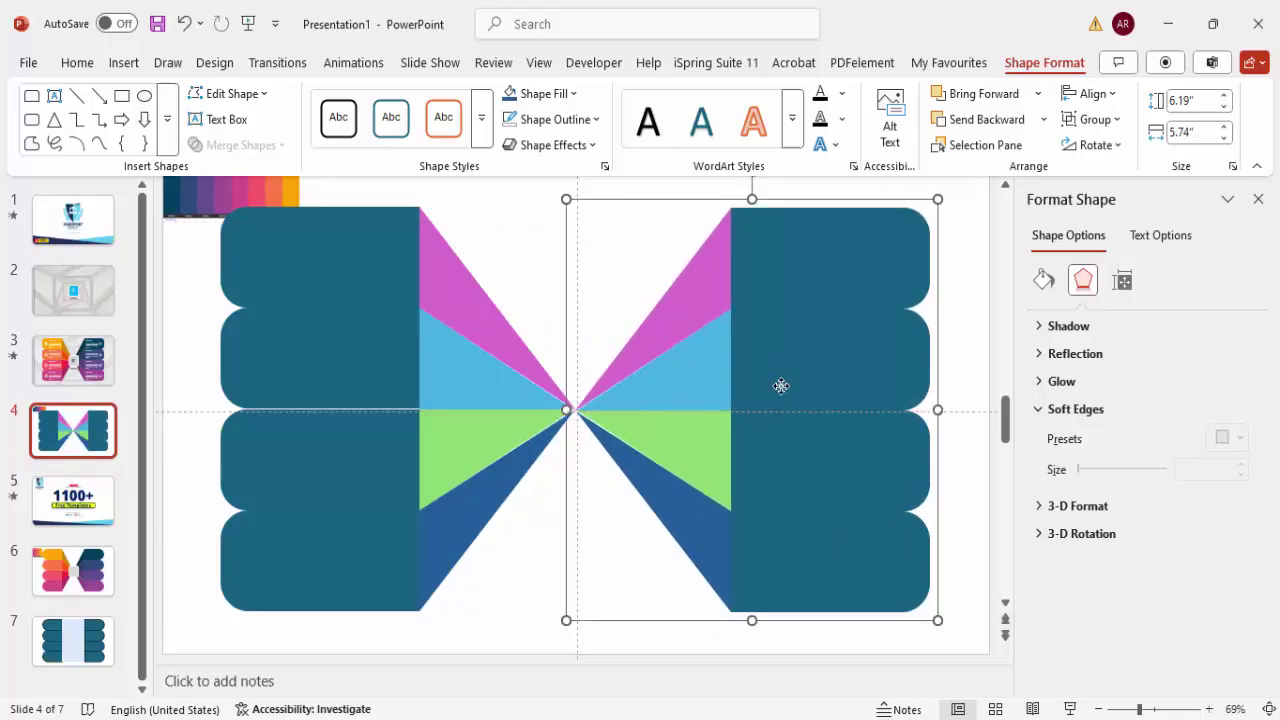
Step: Ungroup the mirrored copy on the right half of the slide
right_click(781, 386)
mouse_move(823, 446)
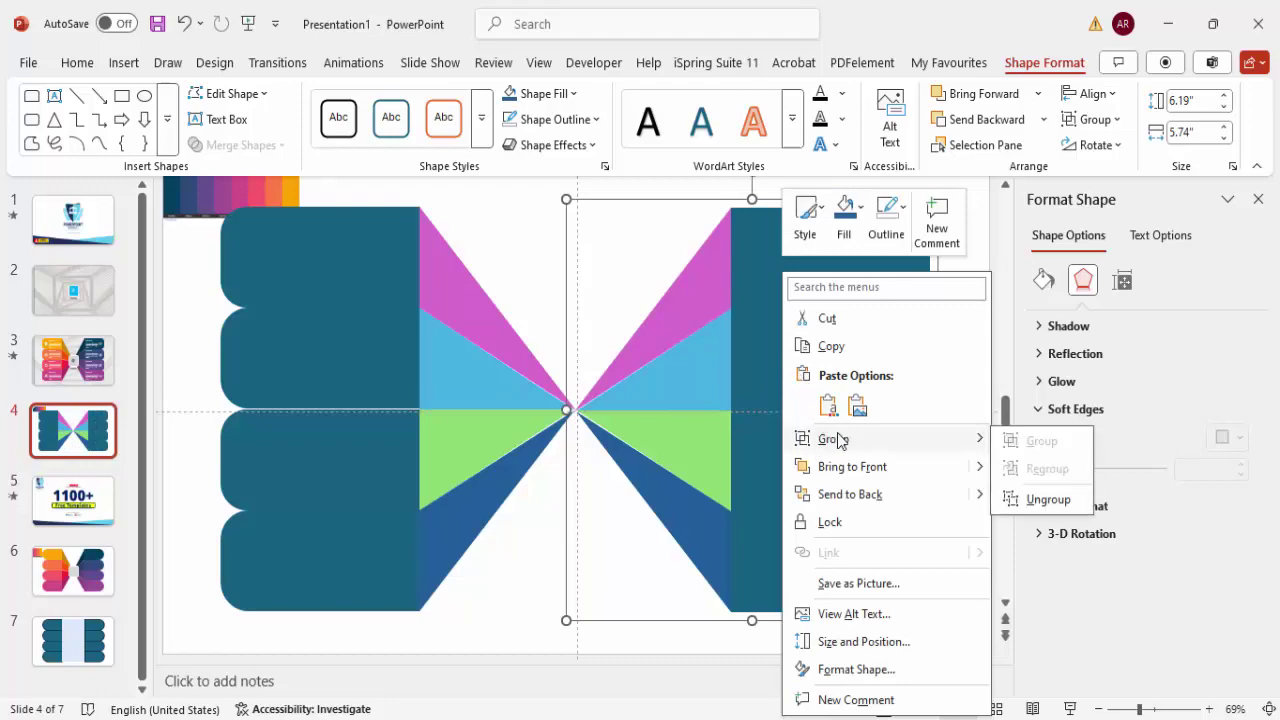
left_click(1030, 498)
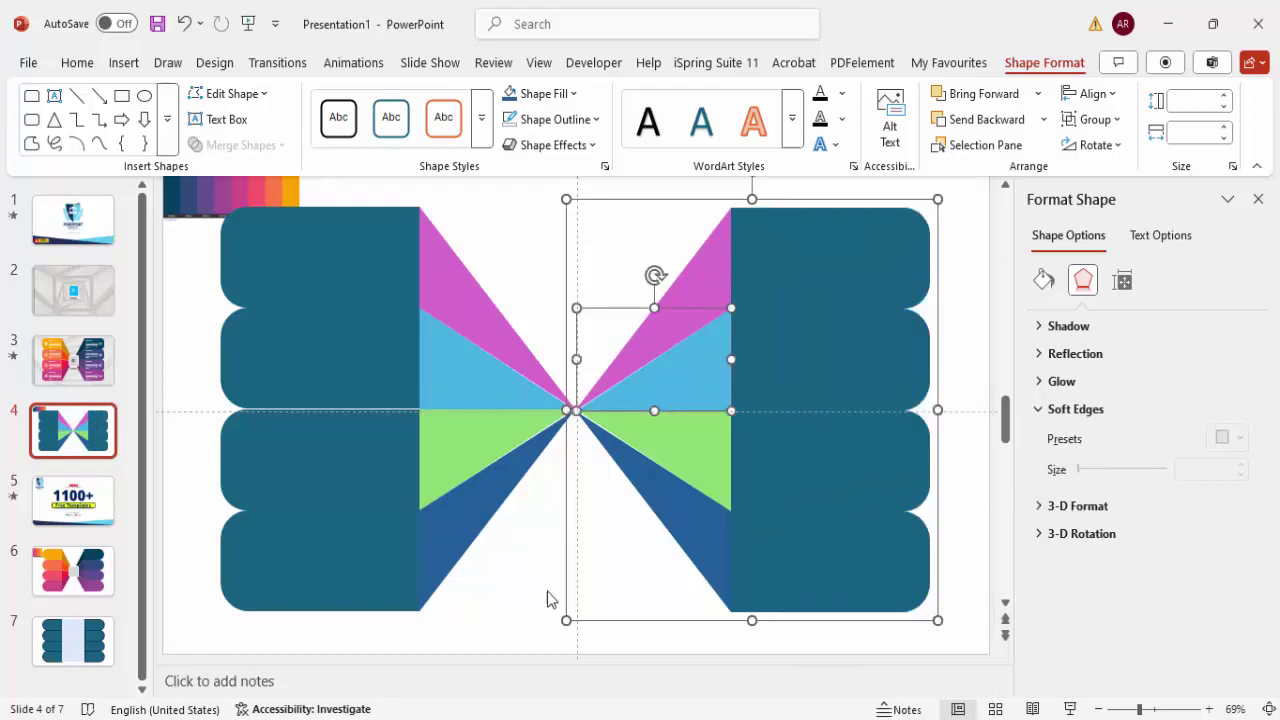
left_click(781, 516)
left_click(781, 516)
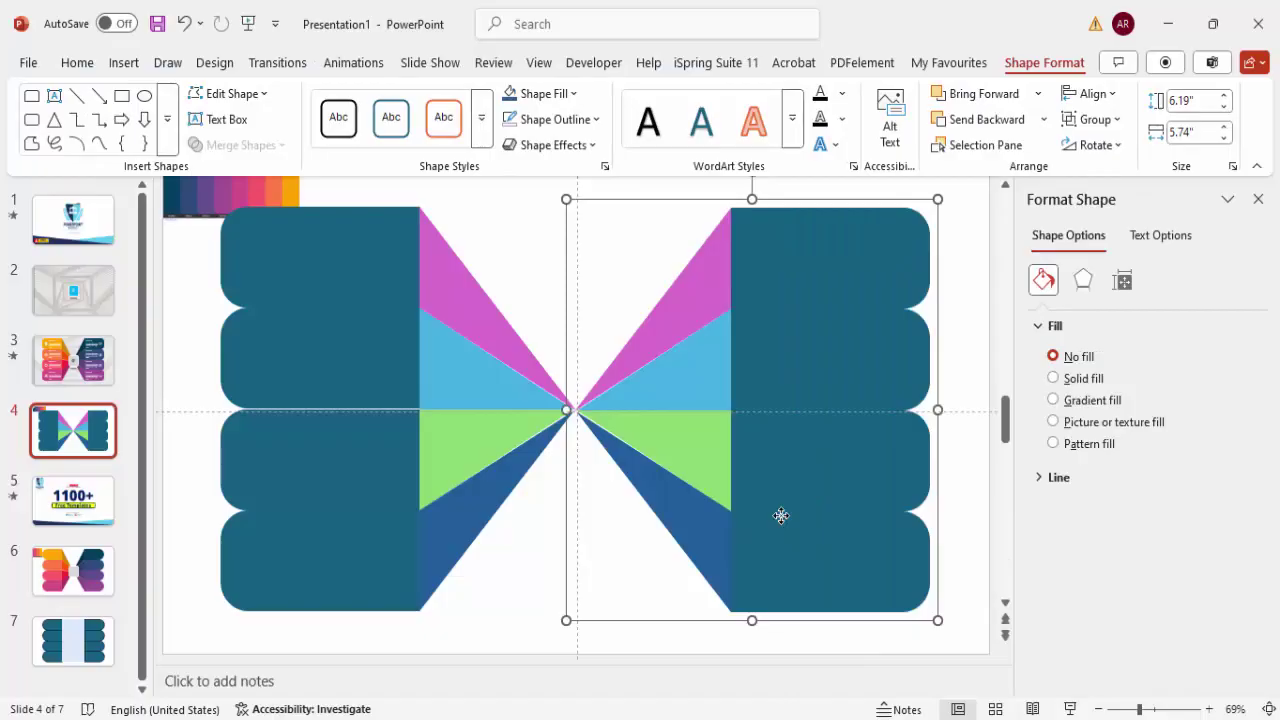
key("ctrl+shift+g")
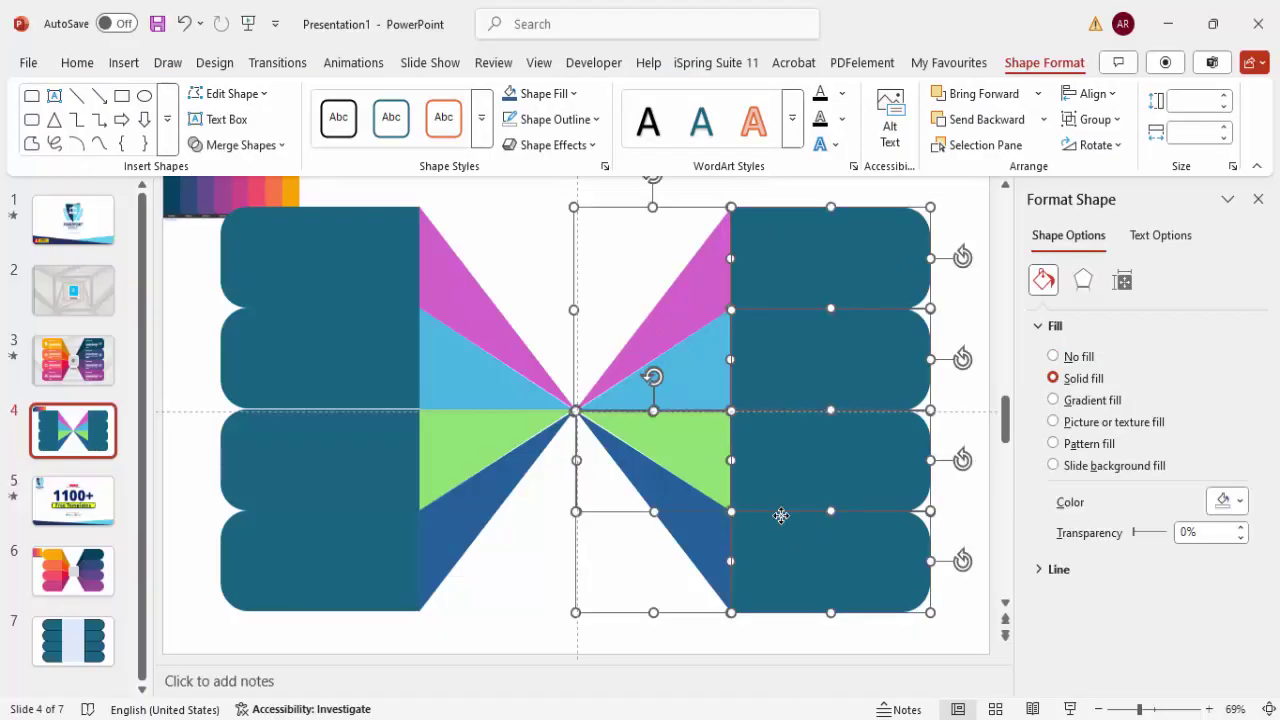
Step: Ungroup the original set of rounded shapes and triangles on the left half of the slide
left_click(394, 374)
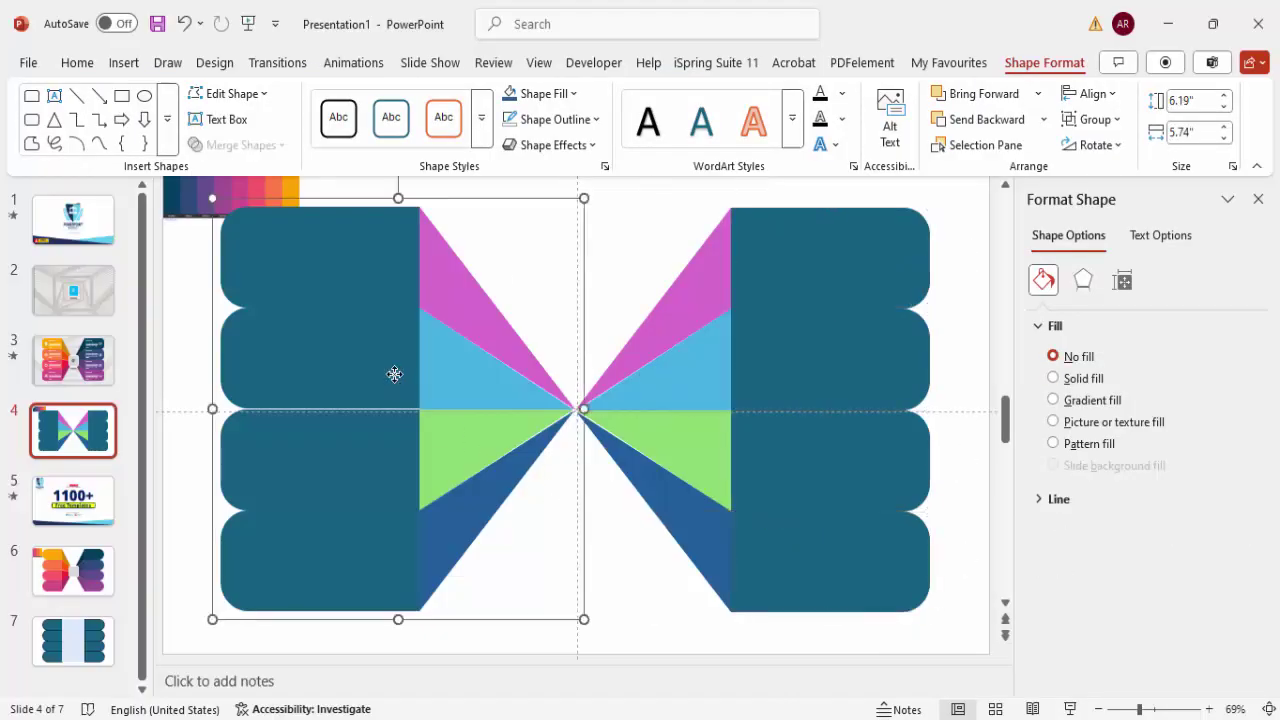
key("Tab")
left_click(610, 511)
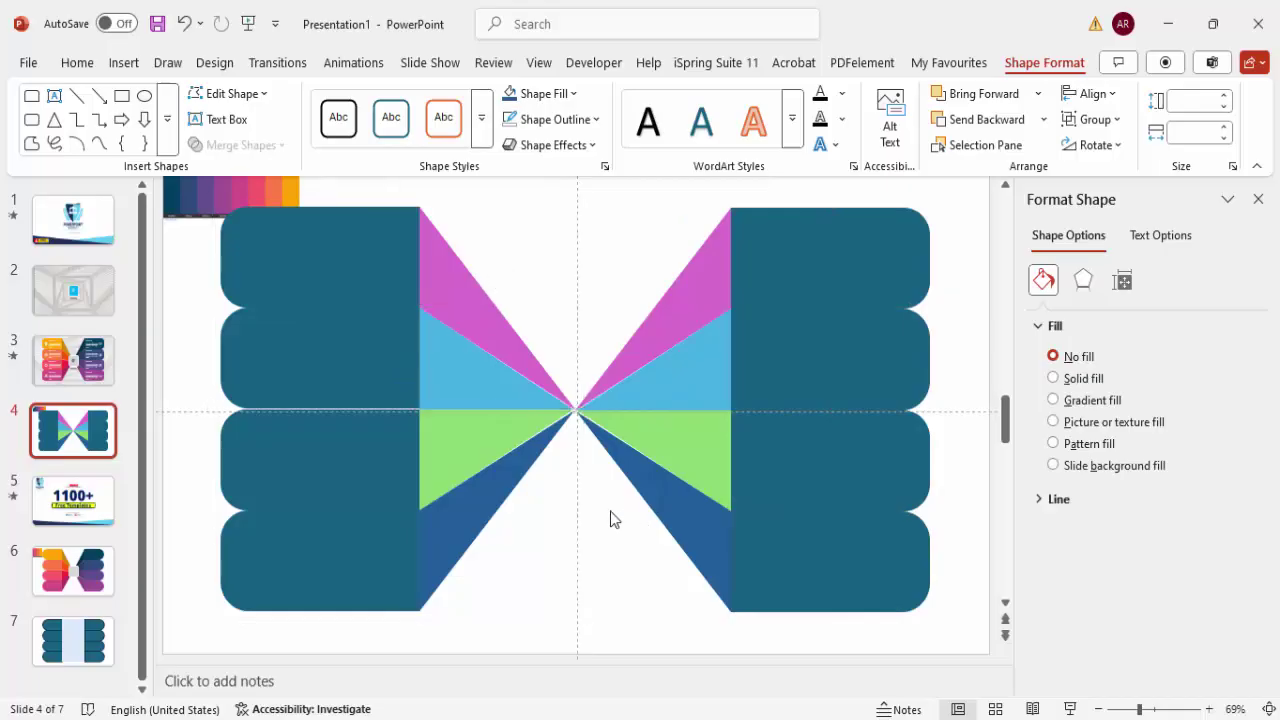
left_click(360, 366)
key("ctrl+shift+g")
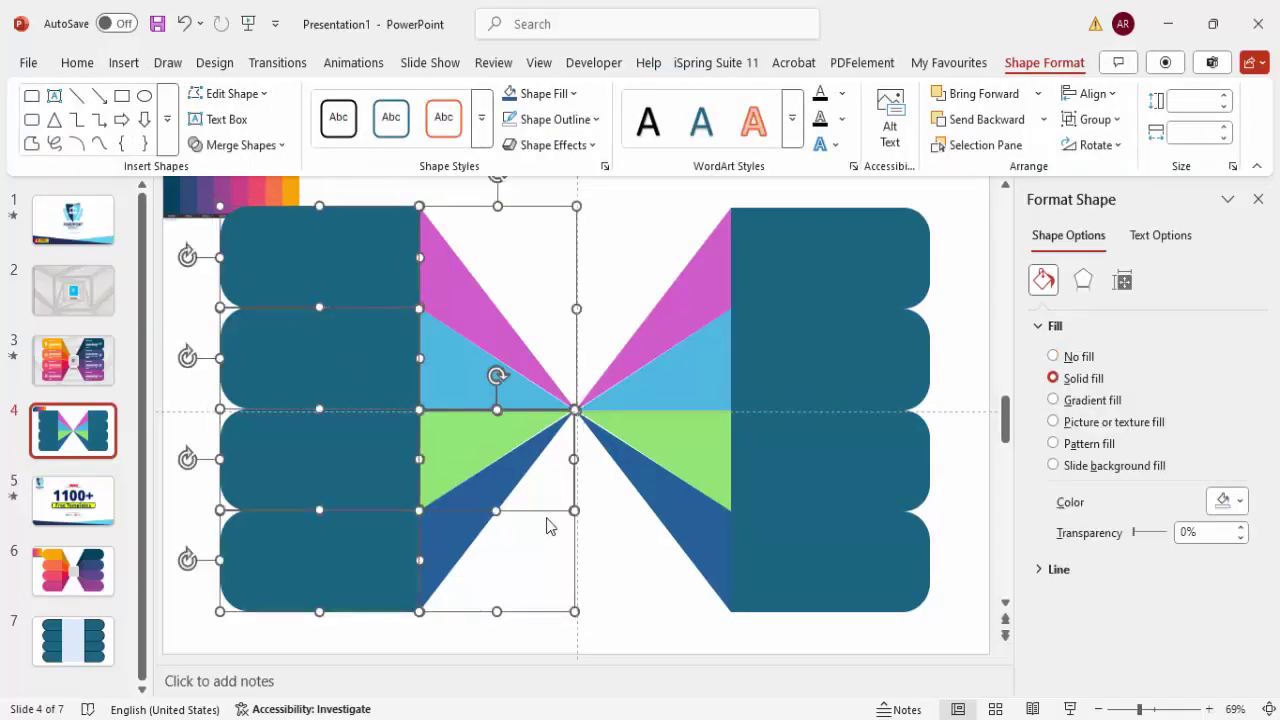
left_click(599, 530)
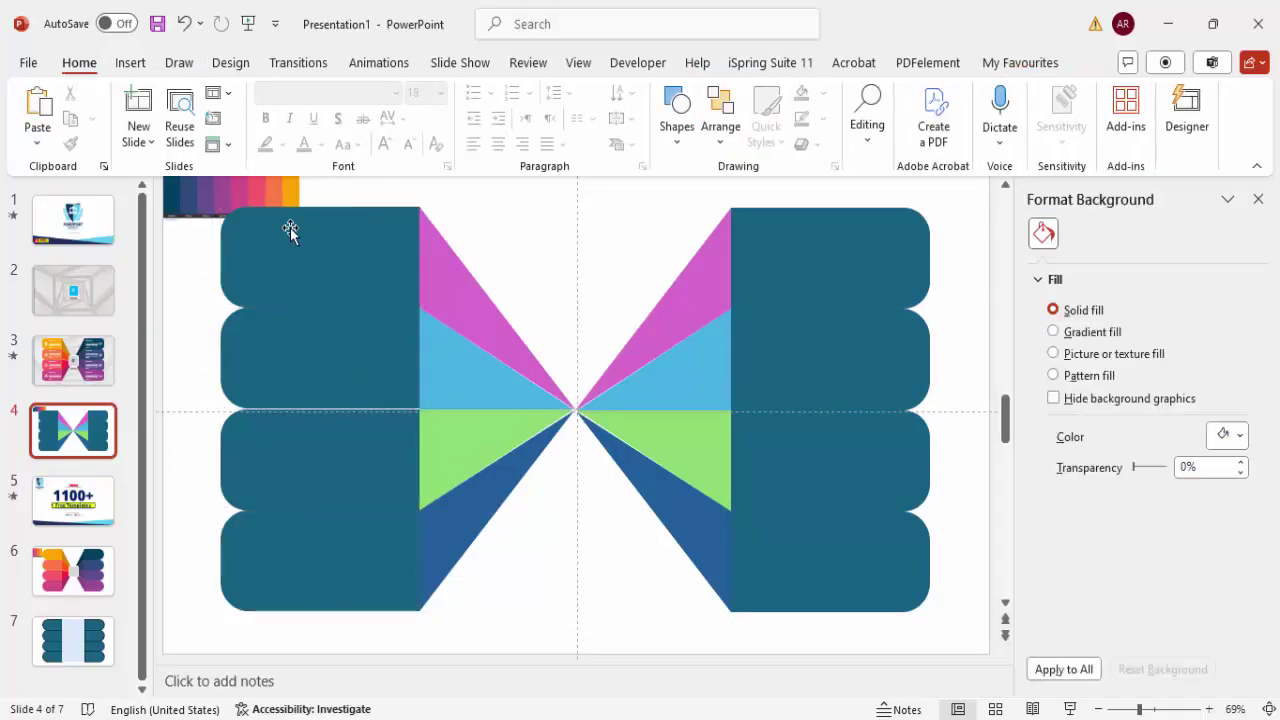
Step: Move the colour palette picture to the slide's upper centre between the two halves and enlarge it
left_click(203, 188)
left_click_drag(203, 188, 555, 217)
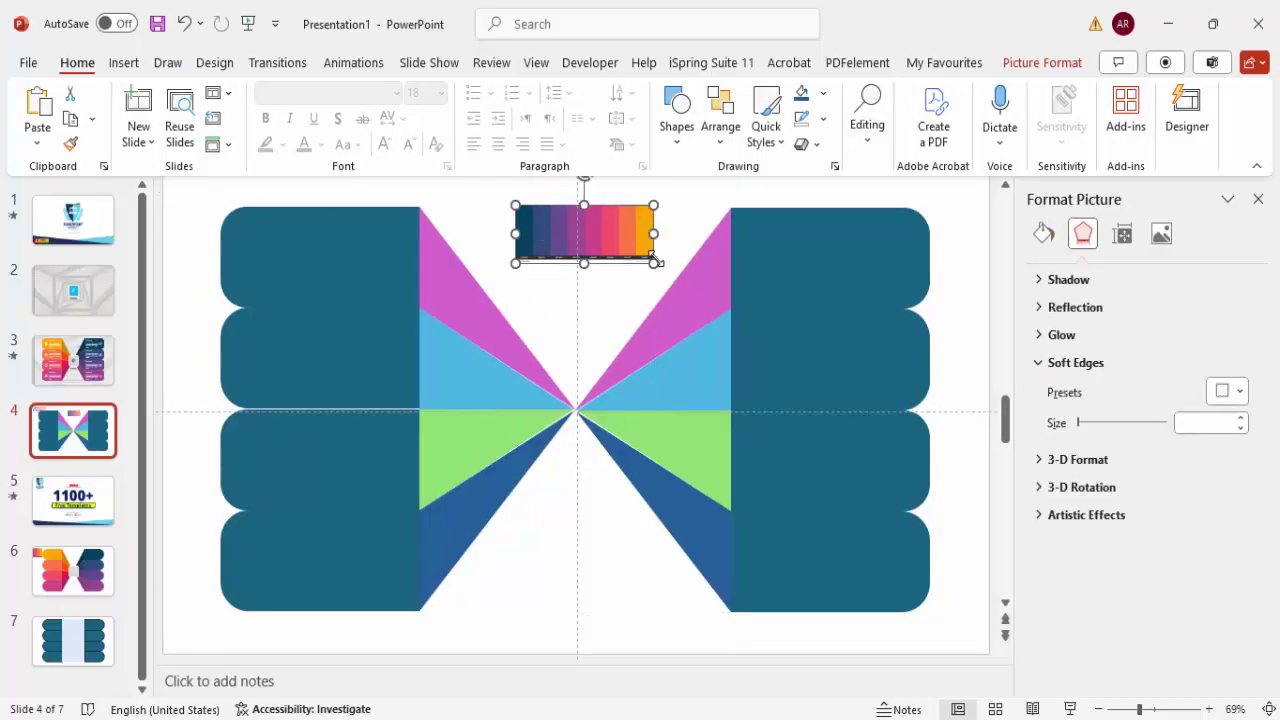
left_click_drag(652, 264, 707, 287)
left_click_drag(623, 249, 610, 240)
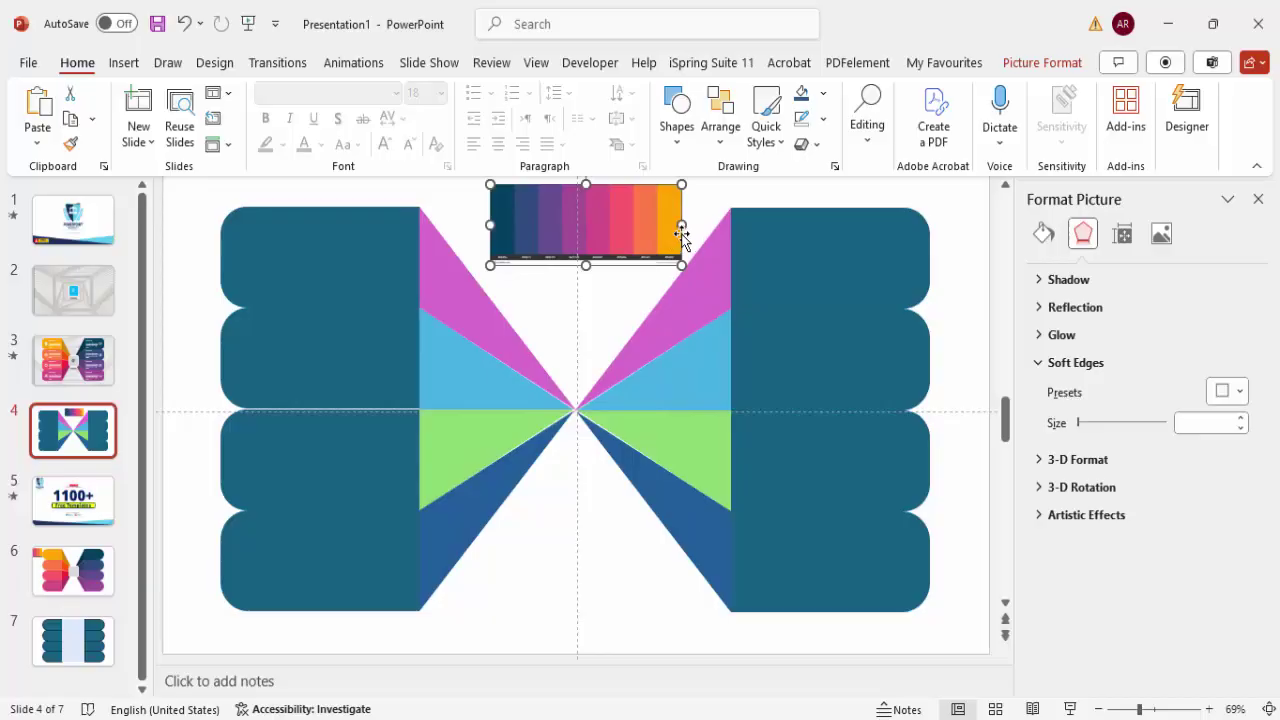
Step: Fill the top-left rounded shape with the golden orange sampled from the palette picture using the Eyedropper
left_click(338, 244)
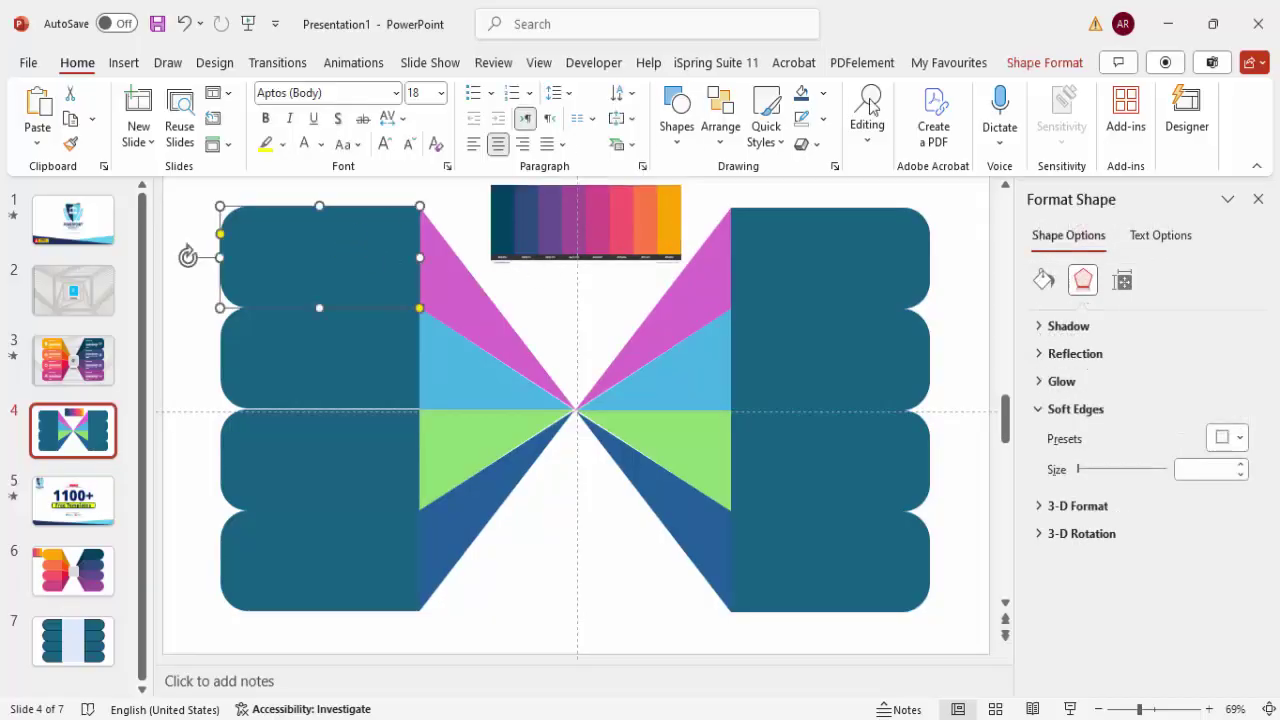
left_click(1010, 64)
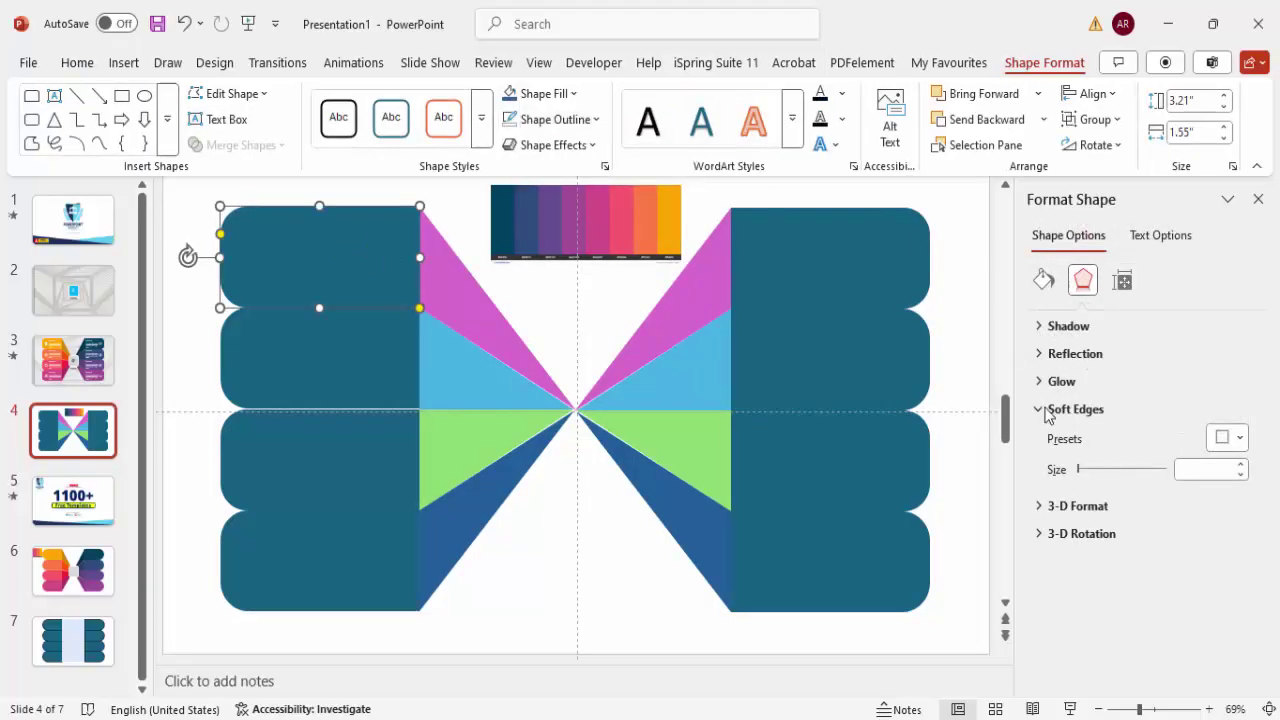
left_click(1043, 280)
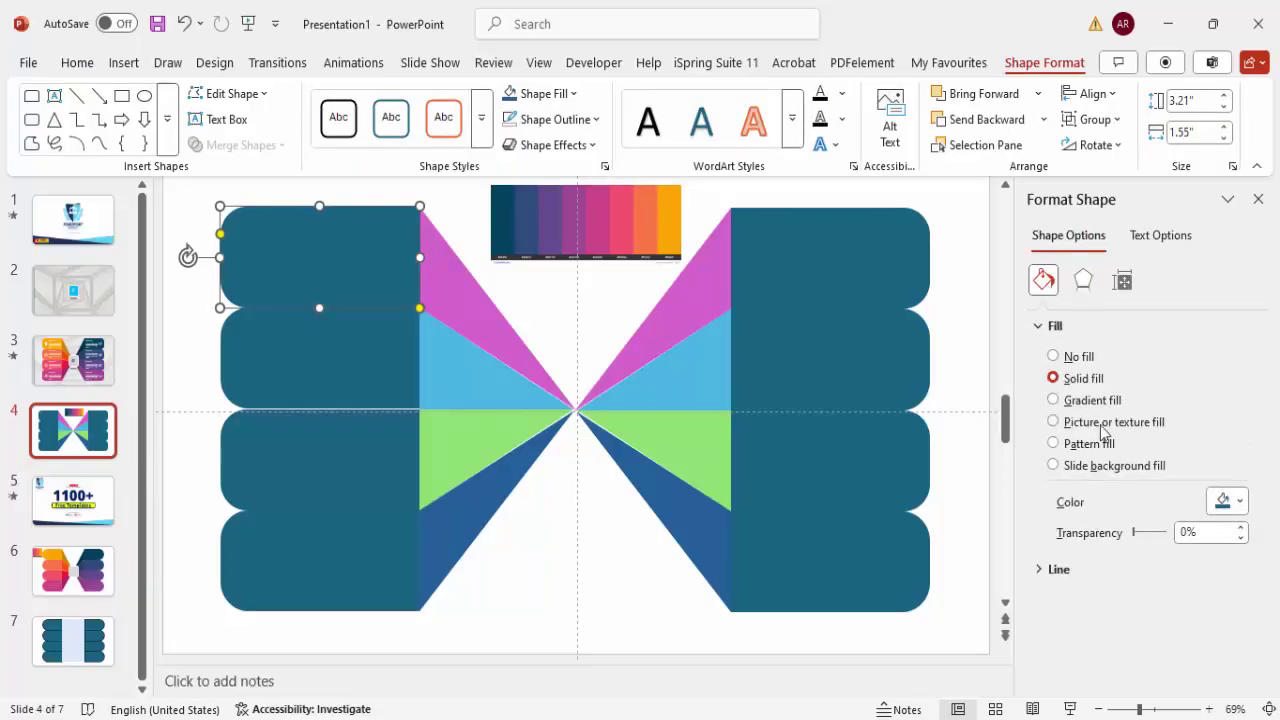
left_click(1222, 500)
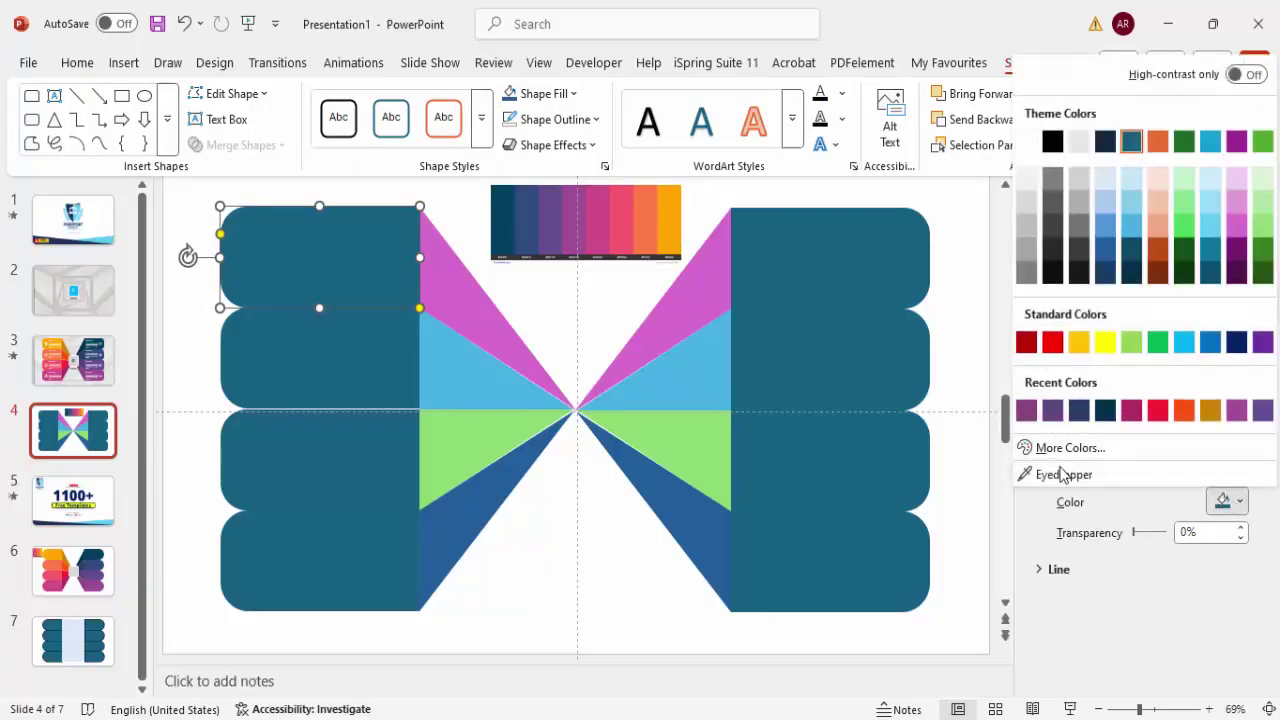
left_click(1080, 474)
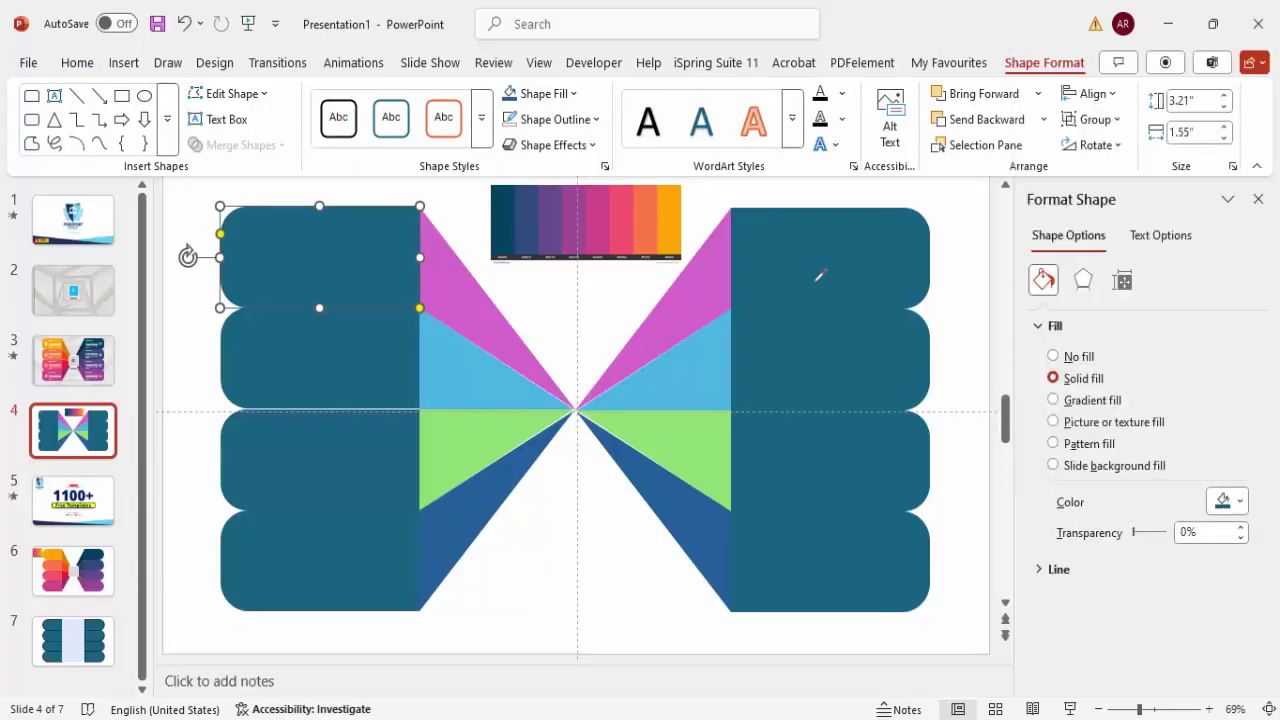
left_click(671, 220)
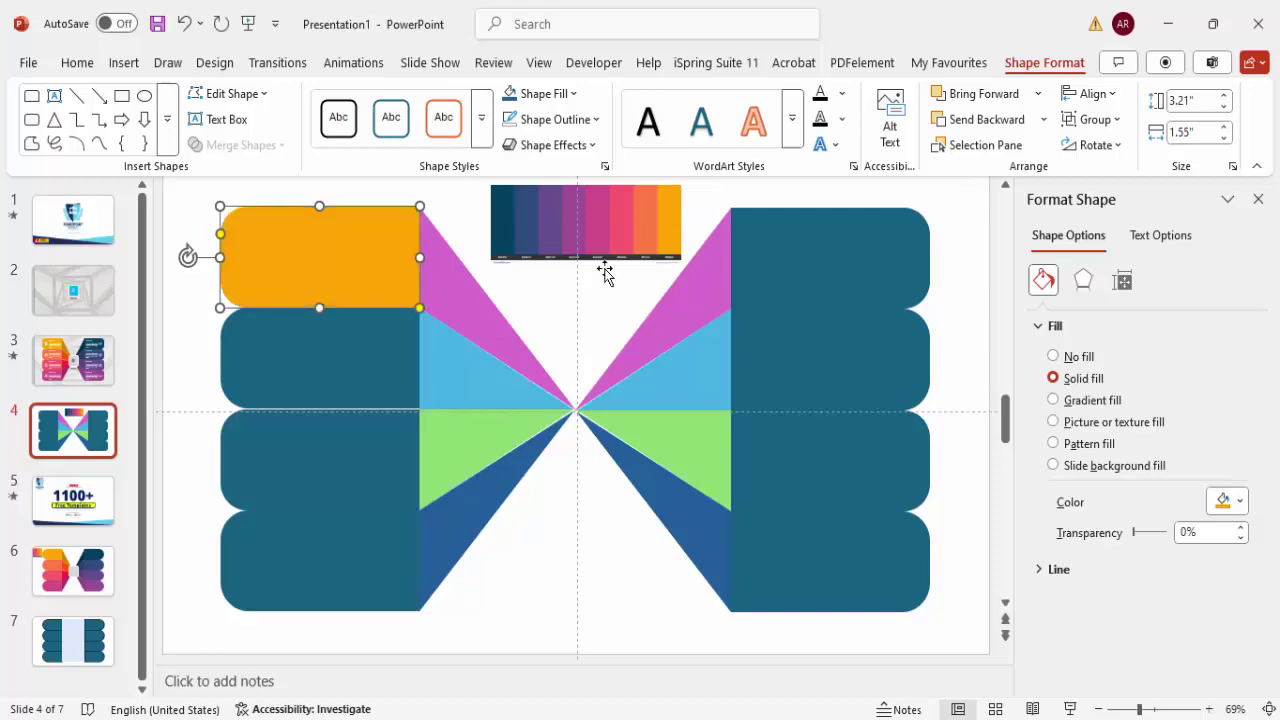
Step: Fill the magenta triangle adjoining the top-left rounded shape with the same golden orange
left_click(489, 292)
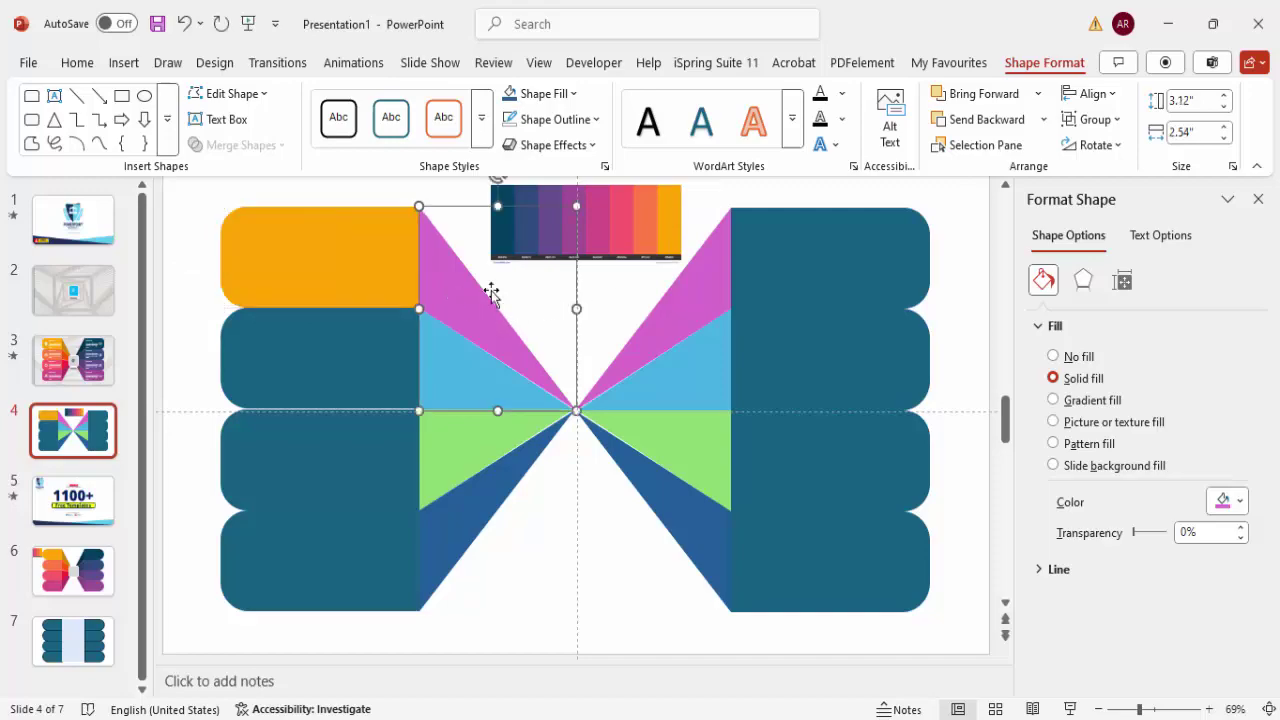
left_click(1240, 502)
left_click(1026, 409)
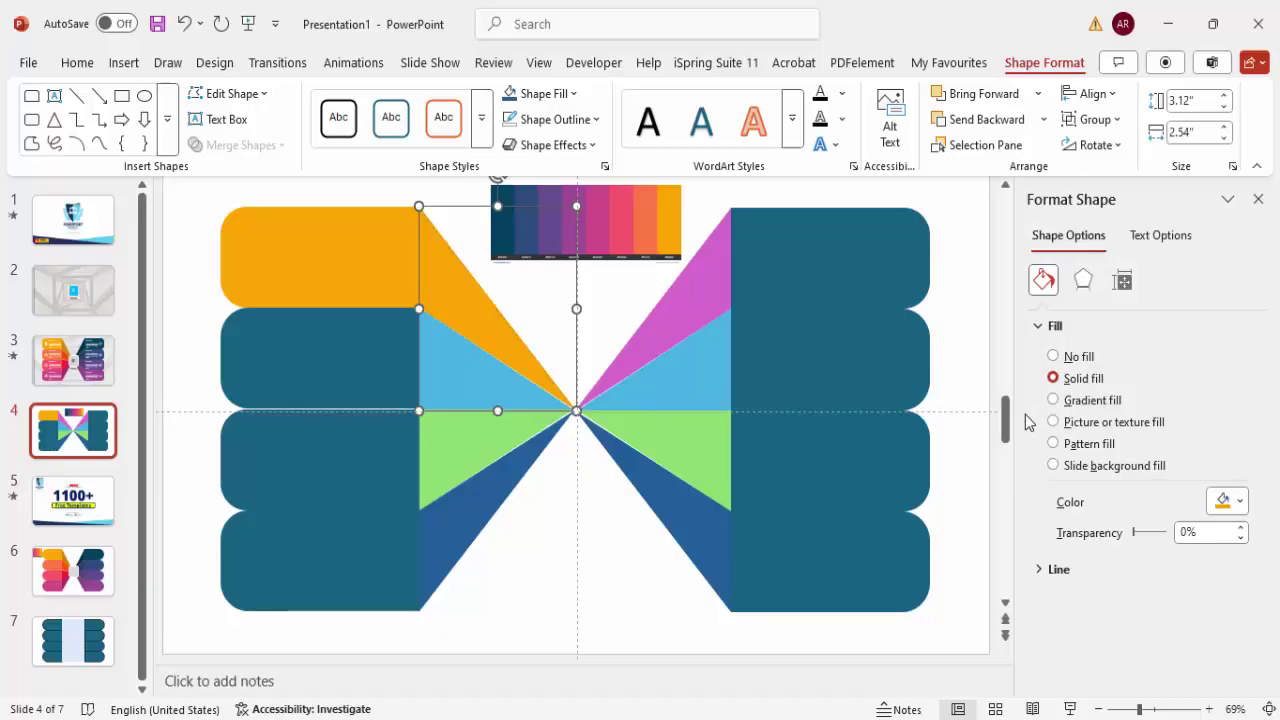
Step: Fill the second left rounded shape and its light blue triangle with the palette's coral orange using the Eyedropper
left_click(350, 355)
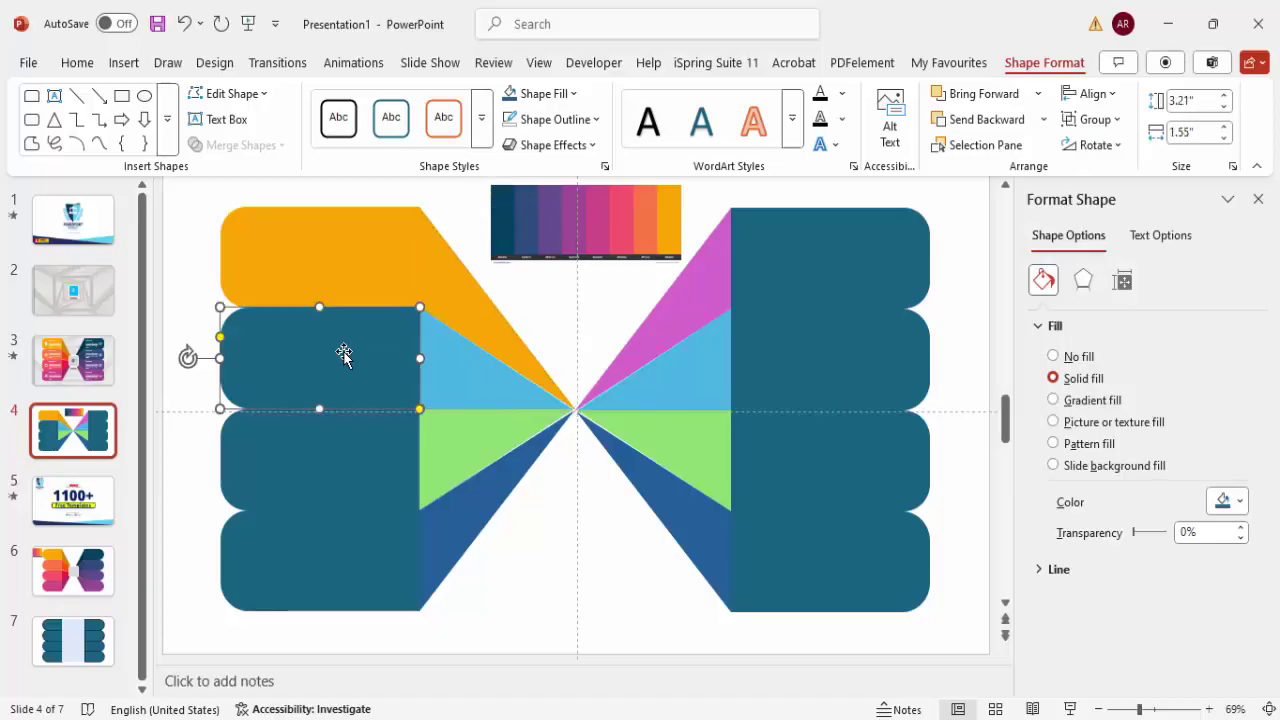
left_click(443, 377, "shift")
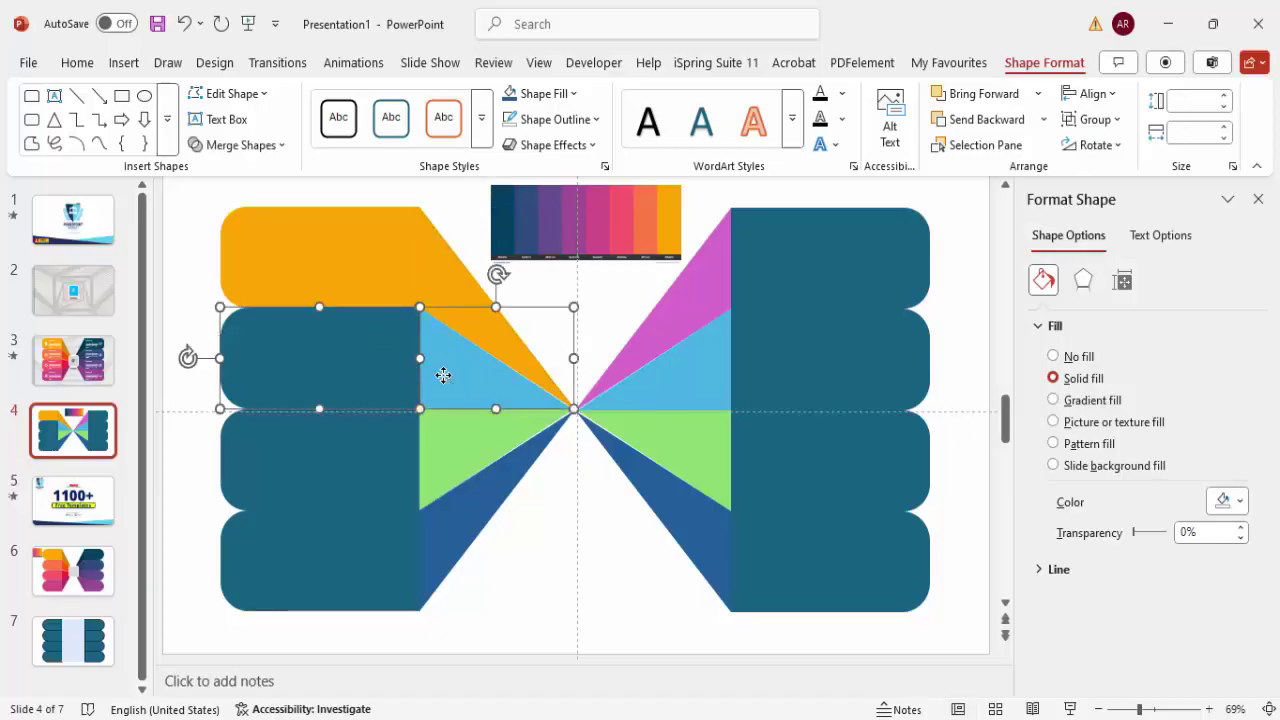
left_click(1240, 504)
left_click(1062, 479)
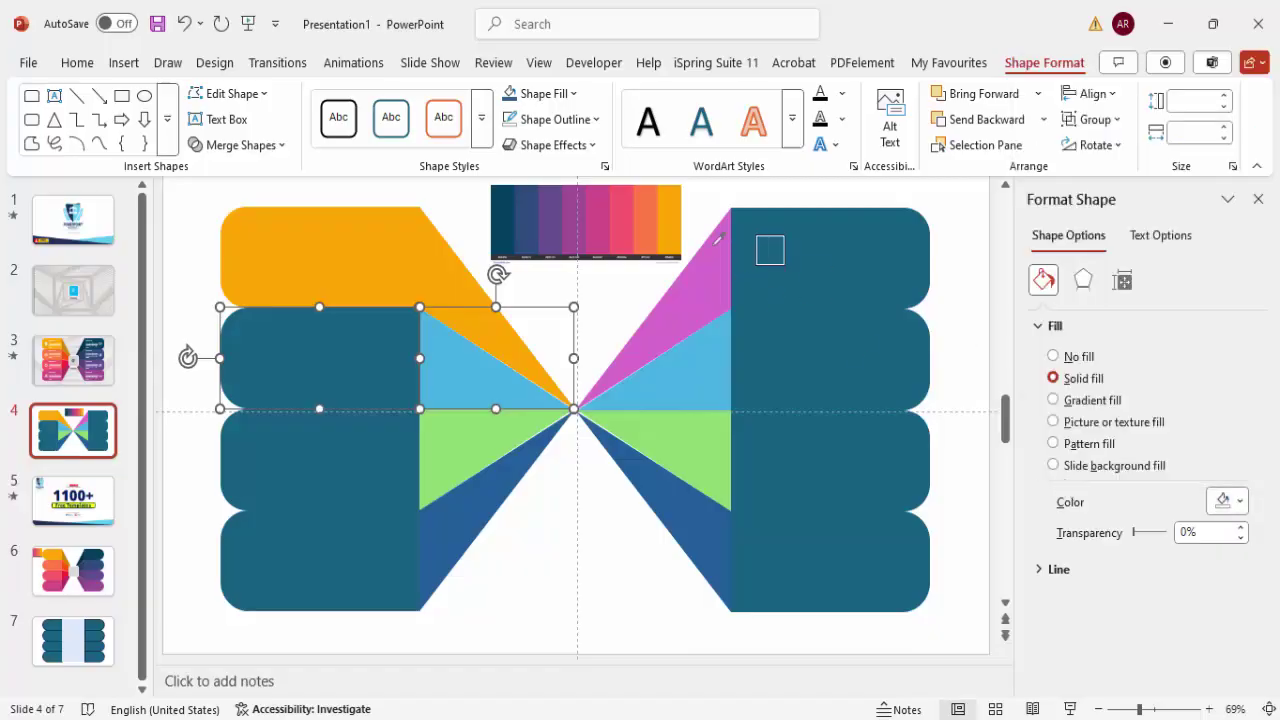
left_click(655, 207)
Step: Fill the third left rounded shape and its green triangle with the palette's pinkish red using the Eyedropper
left_click(398, 443)
left_click(448, 442, "shift")
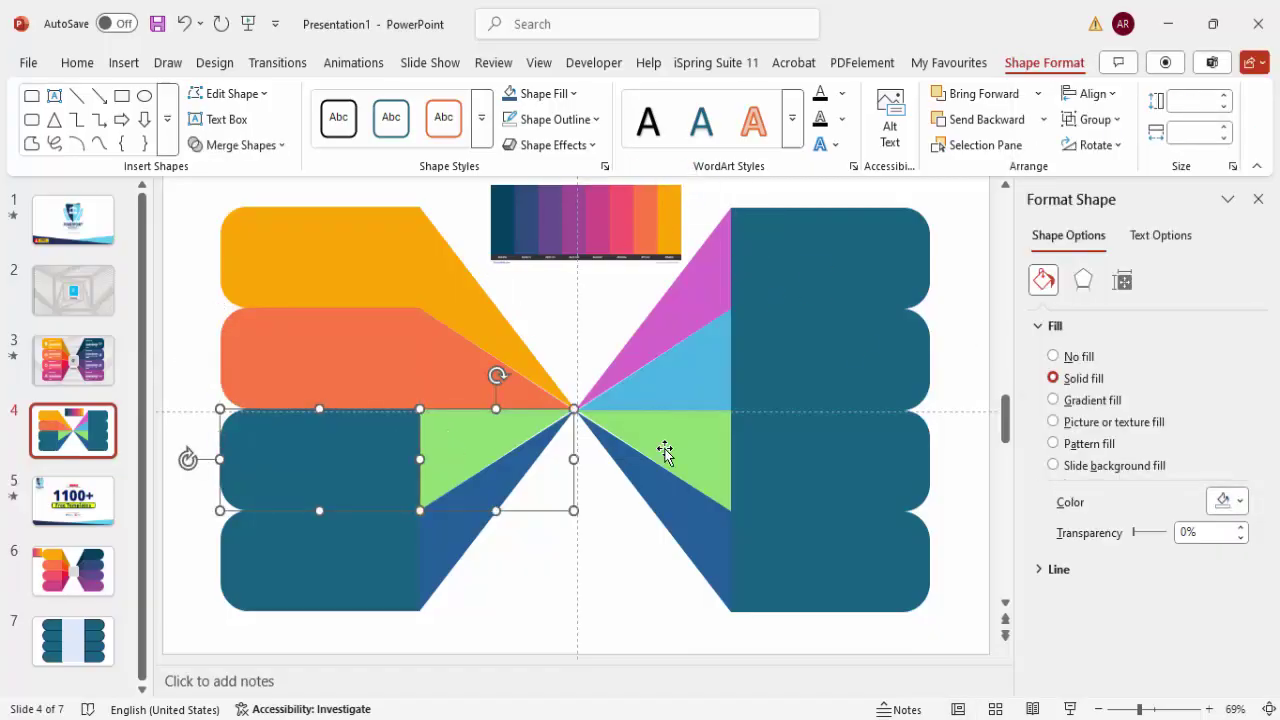
left_click(1226, 500)
left_click(1078, 476)
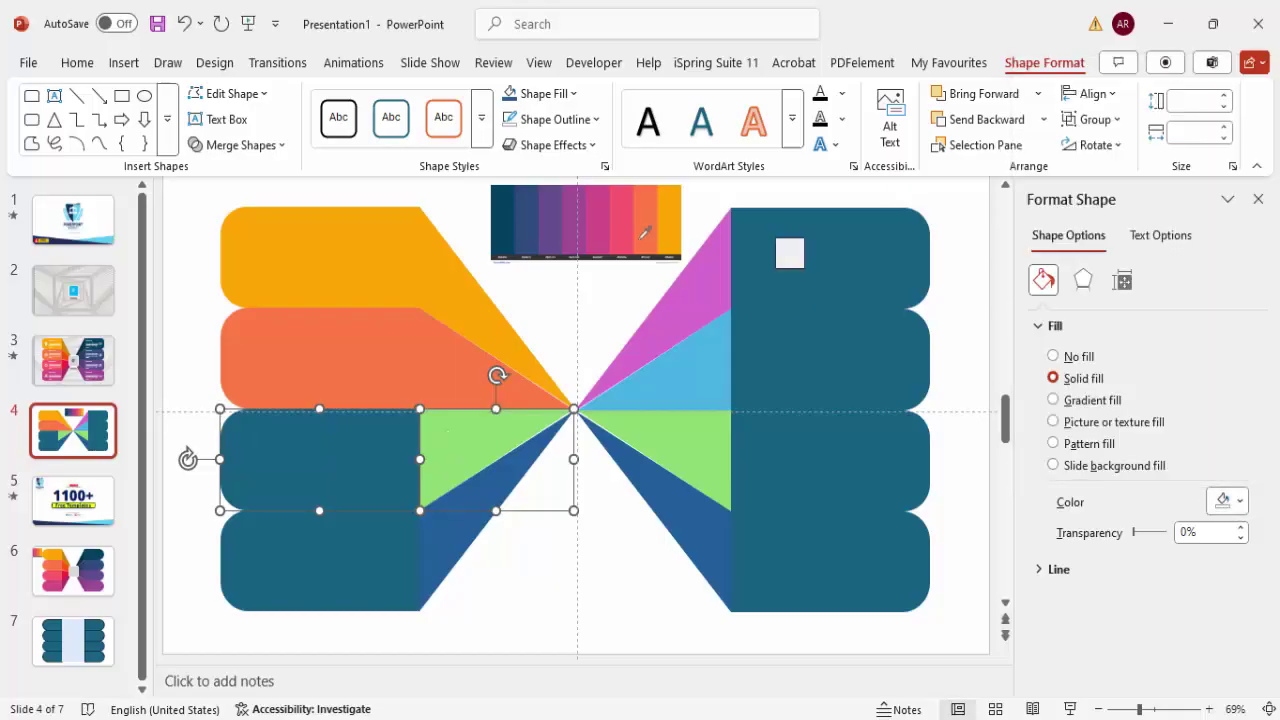
left_click(624, 209)
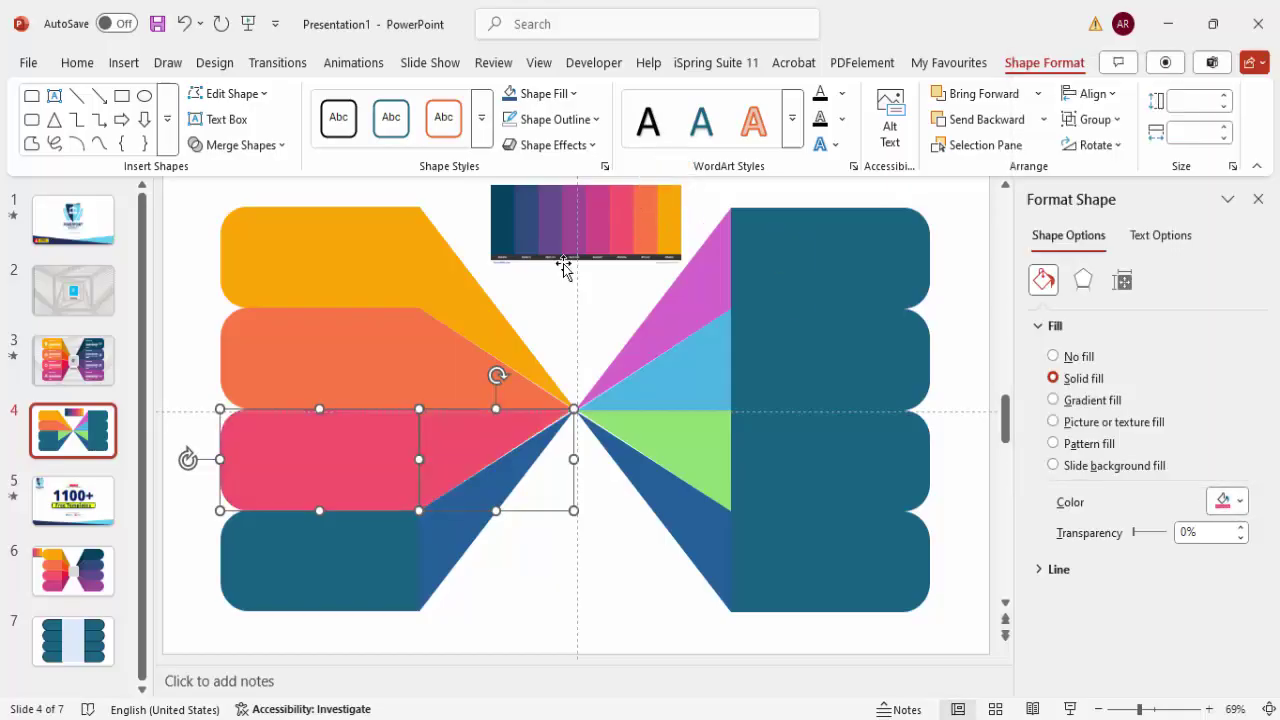
Step: Fill the bottom-left rounded shape and its dark blue triangle with the palette's magenta using the Eyedropper
left_click(343, 557)
left_click(434, 531, "shift")
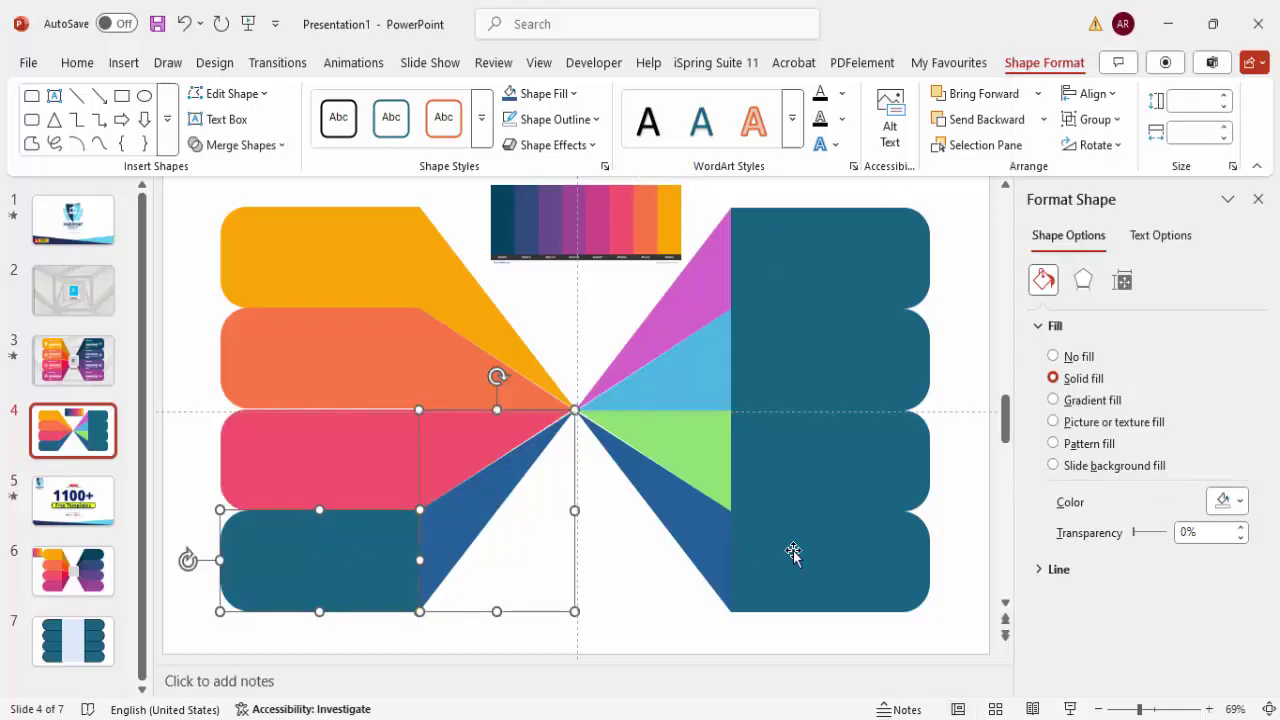
left_click(1230, 501)
left_click(1085, 478)
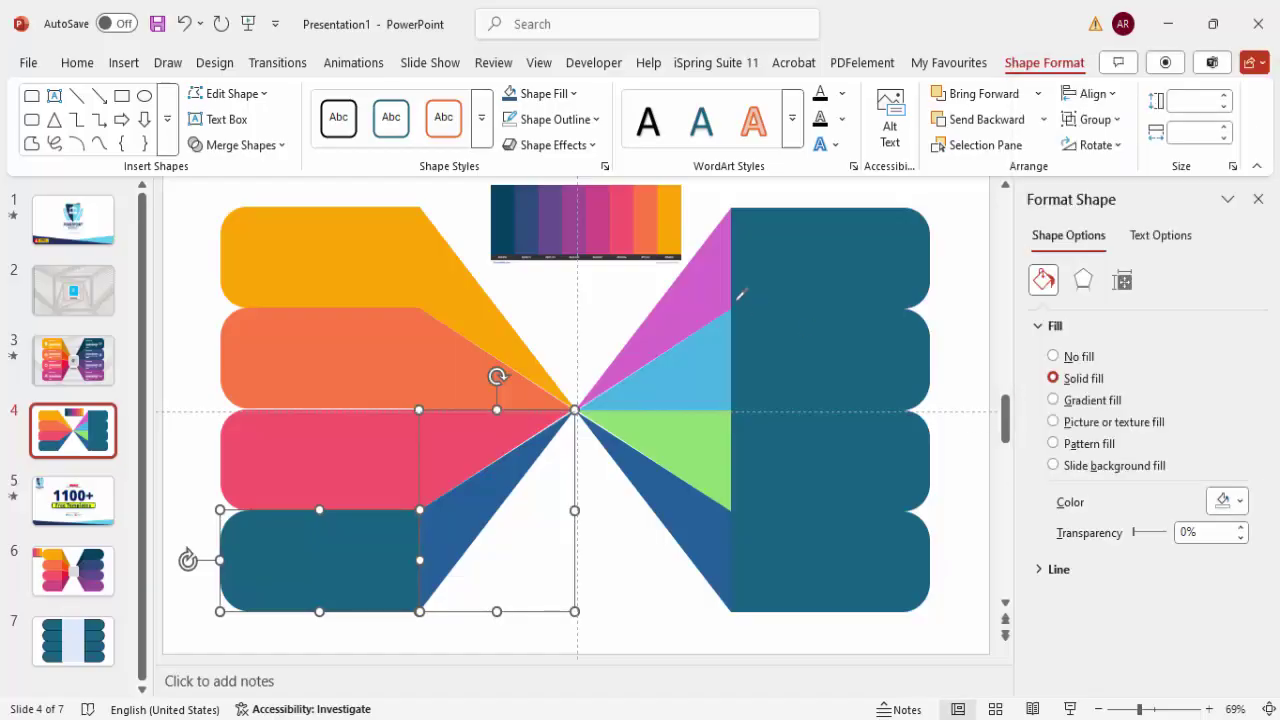
left_click(604, 224)
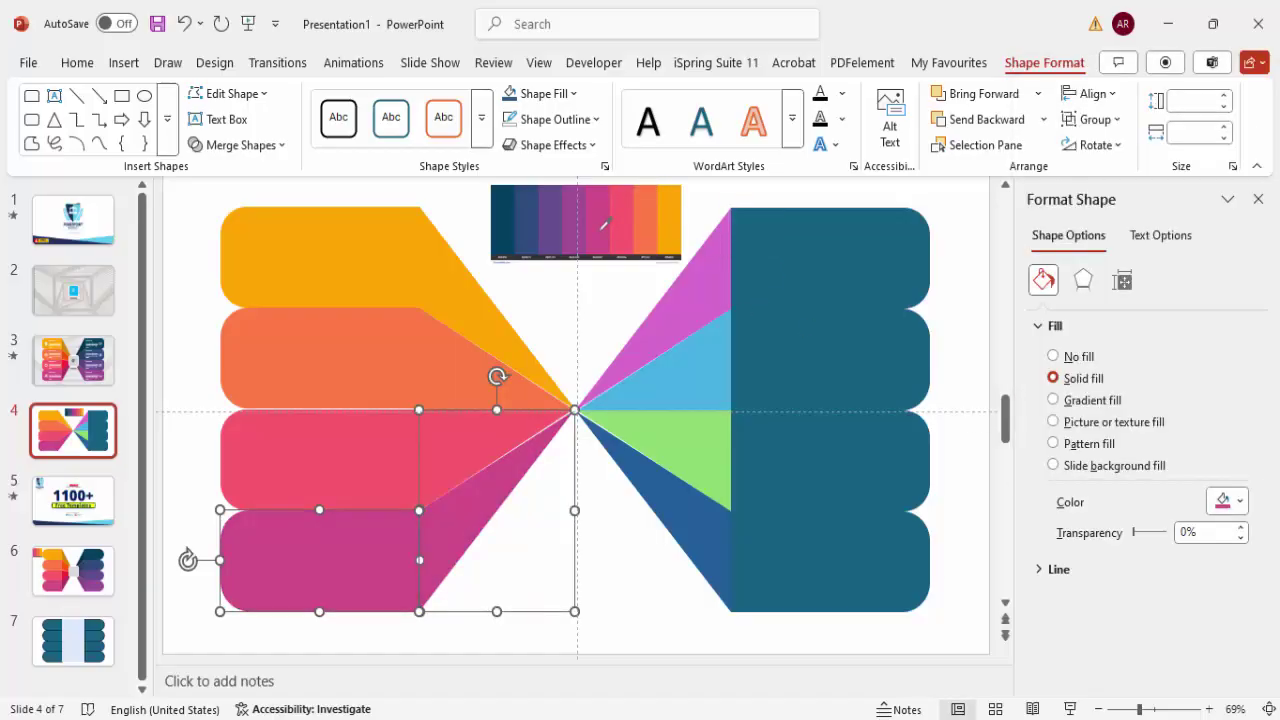
Step: Fill the top-right rounded shape and its magenta triangle with the palette's darkest teal using the Eyedropper
left_click(698, 270)
left_click(789, 254, "shift")
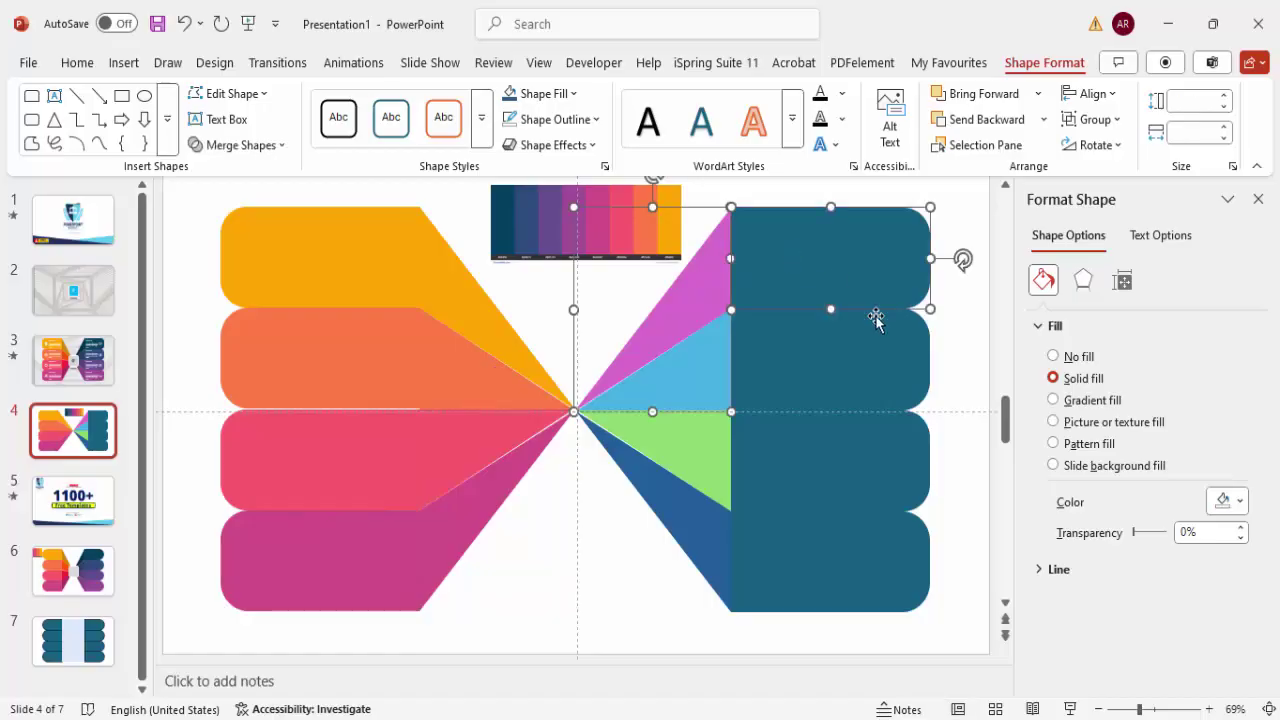
left_click(1224, 505)
left_click(1058, 474)
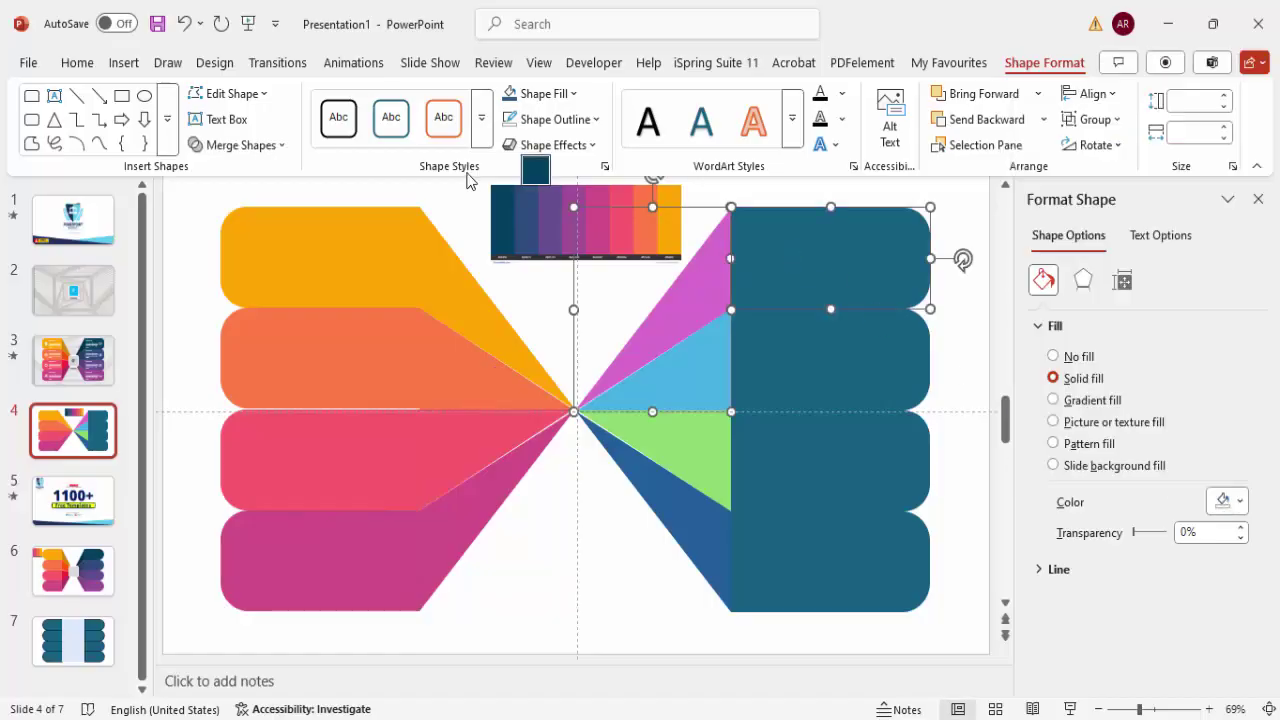
left_click(515, 196)
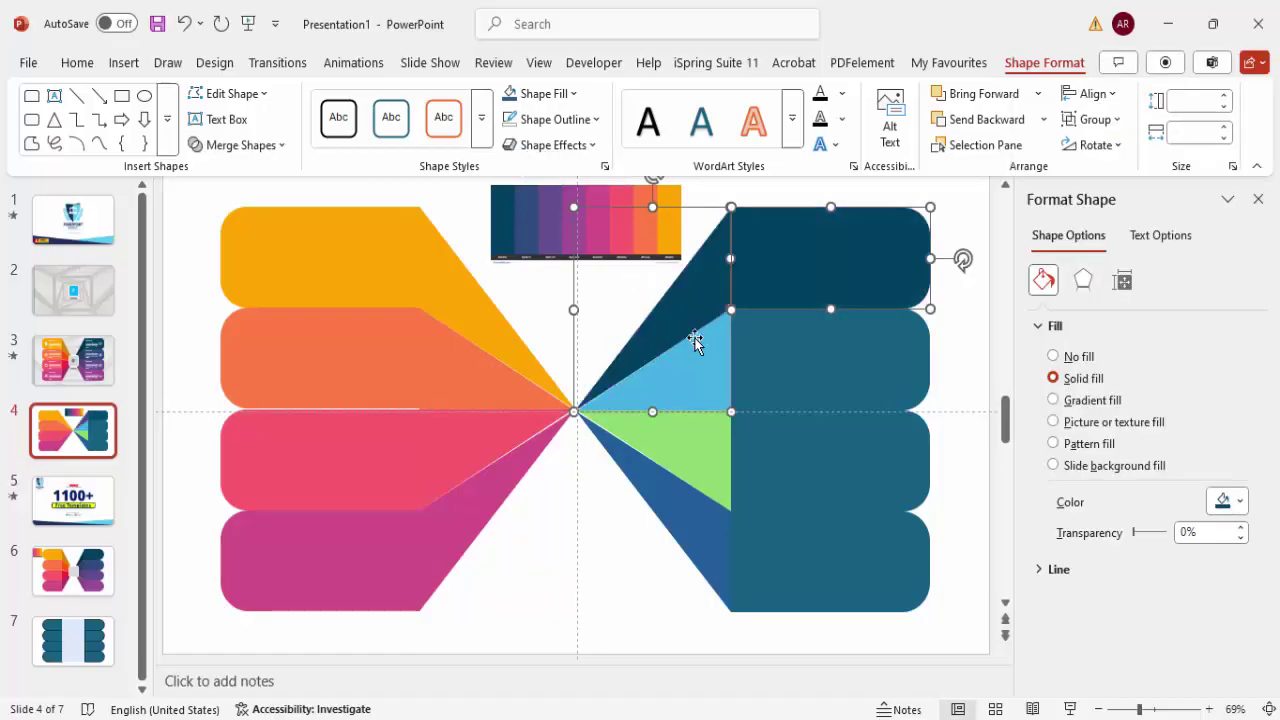
Step: Fill the second right rounded shape and its light blue triangle with the palette's indigo blue using the Eyedropper
left_click(698, 372)
left_click(820, 366, "shift")
left_click(1224, 505)
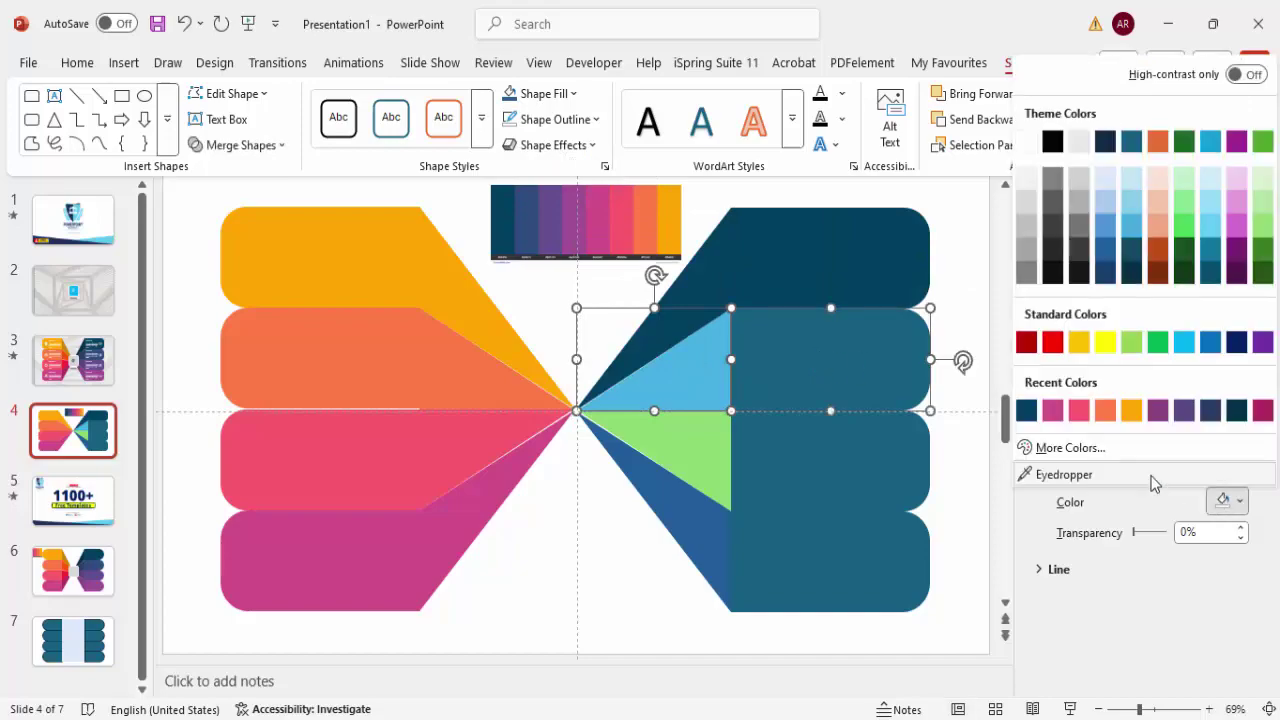
left_click(1090, 476)
left_click(532, 208)
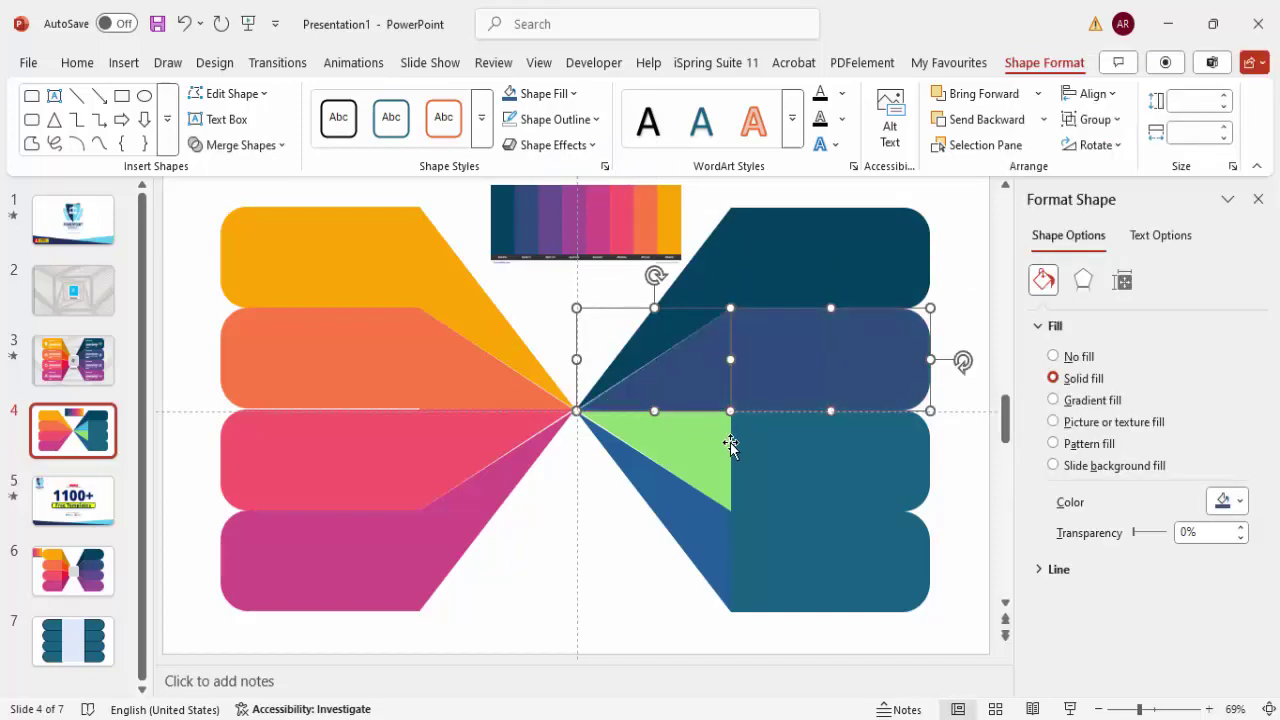
Step: Fill the third right rounded shape and its green triangle with a slate blue using the Eyedropper
left_click(726, 448)
left_click(893, 463, "shift")
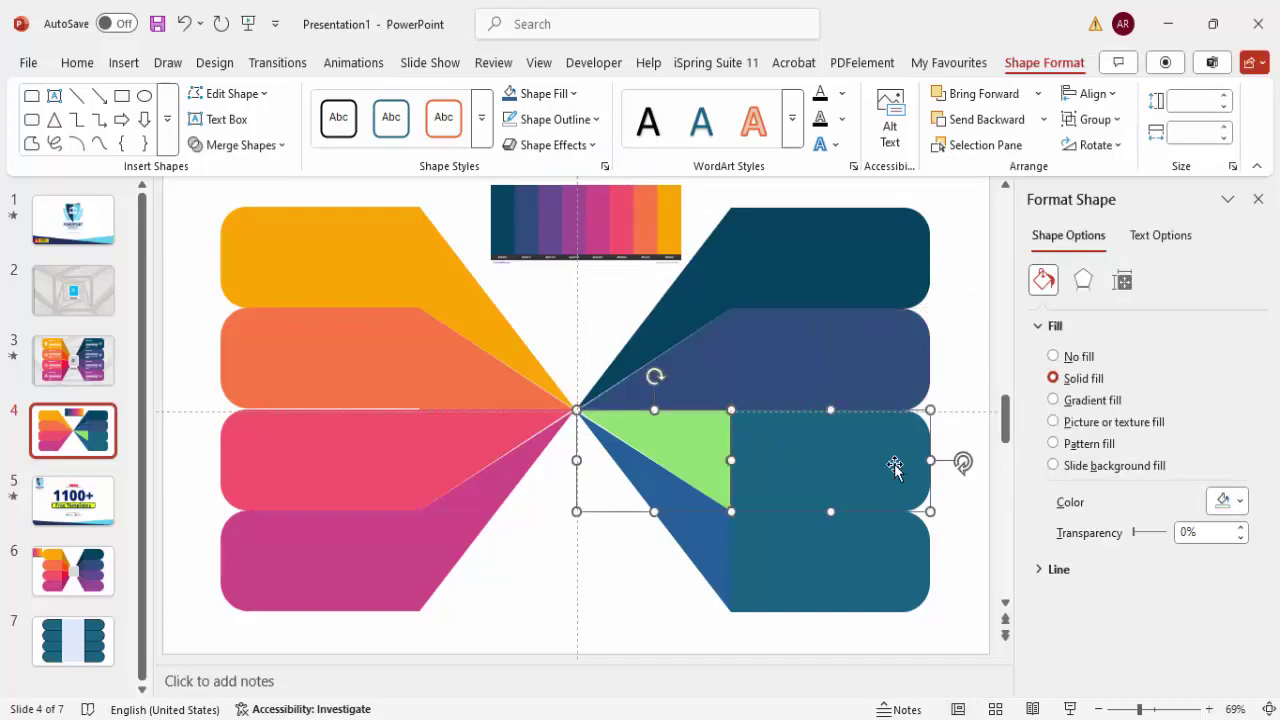
left_click(1226, 501)
left_click(1030, 475)
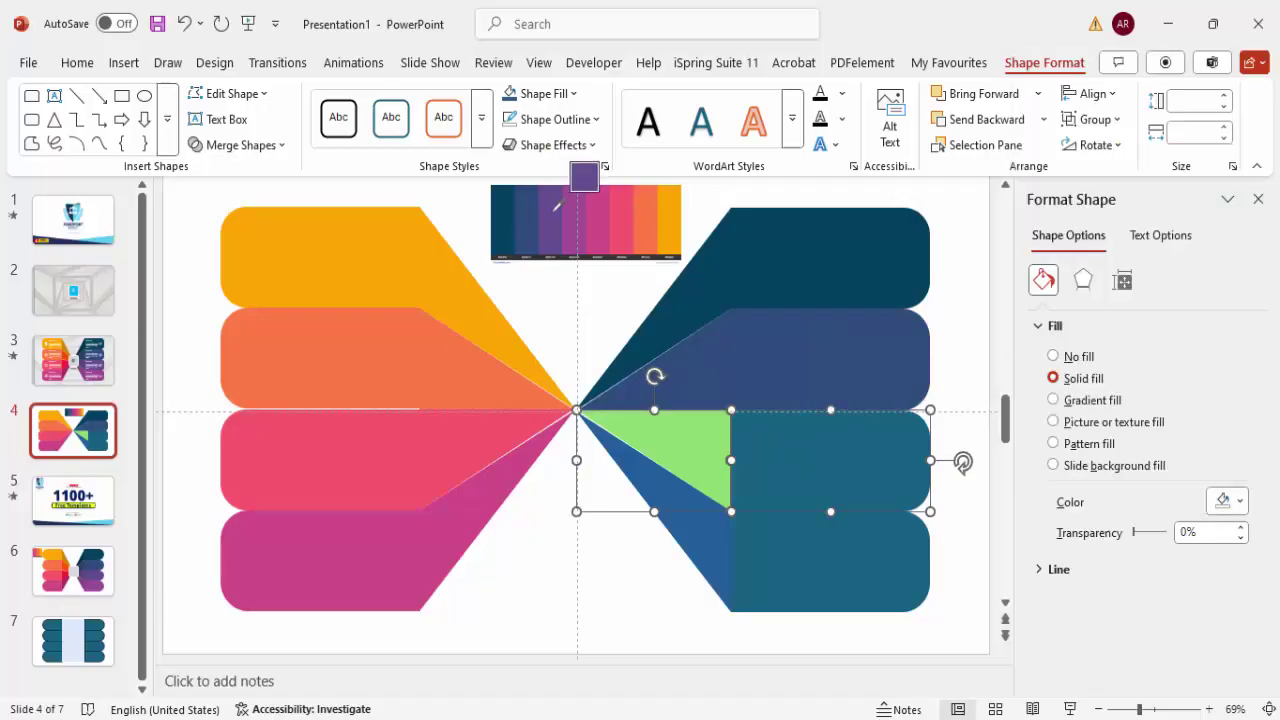
left_click(712, 448)
Step: Fill the bottom-right rounded shape and its dark blue triangle with the palette's purple using the Eyedropper
left_click(703, 548)
left_click(845, 540, "shift")
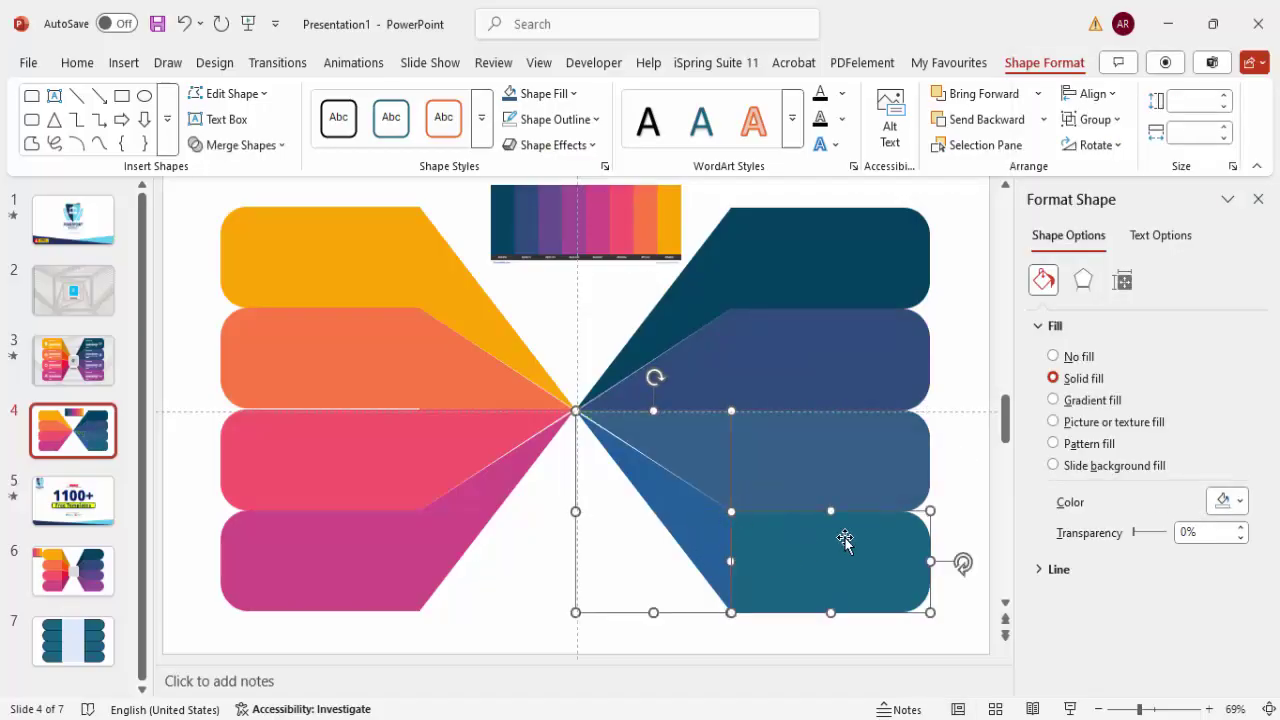
left_click(1228, 501)
left_click(1068, 476)
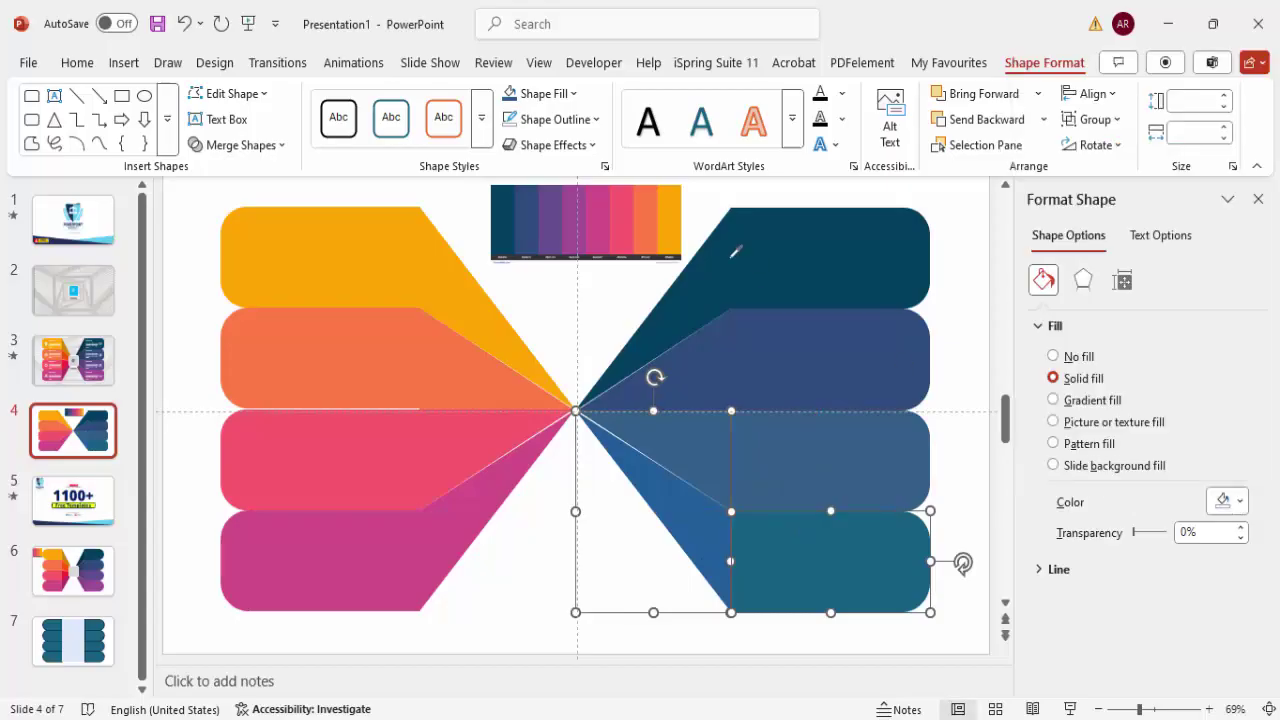
left_click(584, 217)
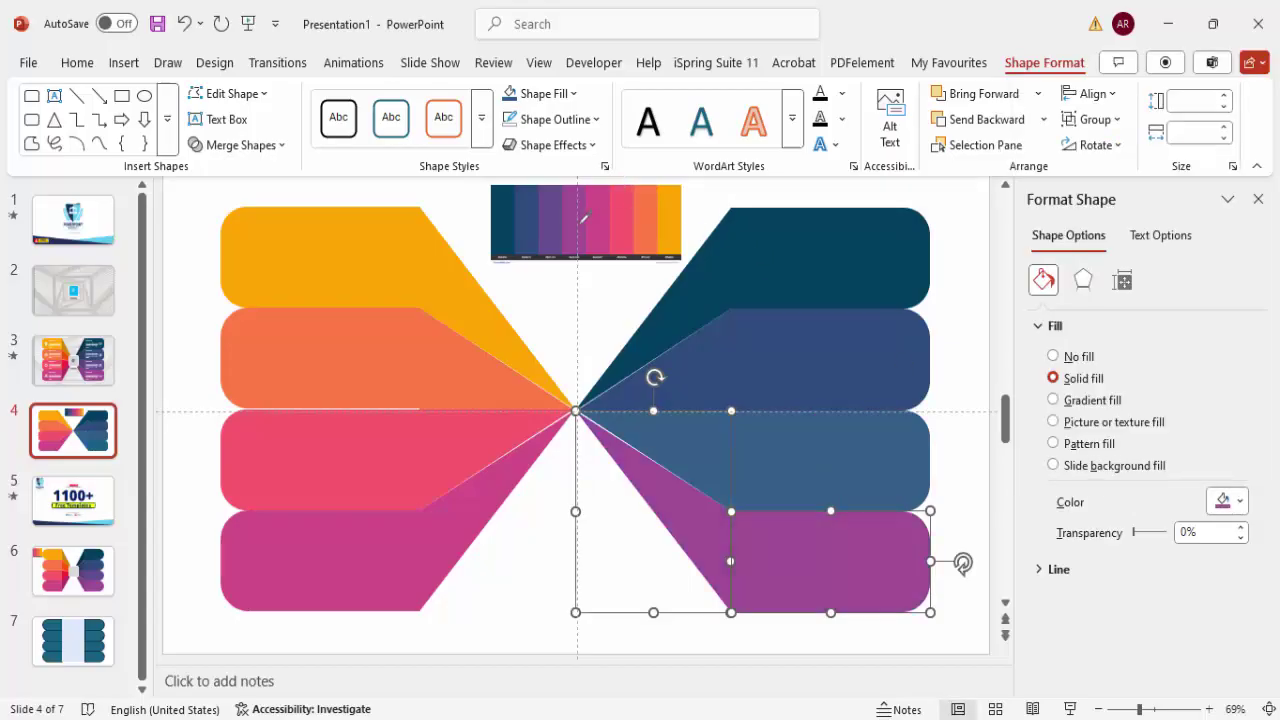
Step: Delete the colour palette picture from the slide
left_click(923, 313)
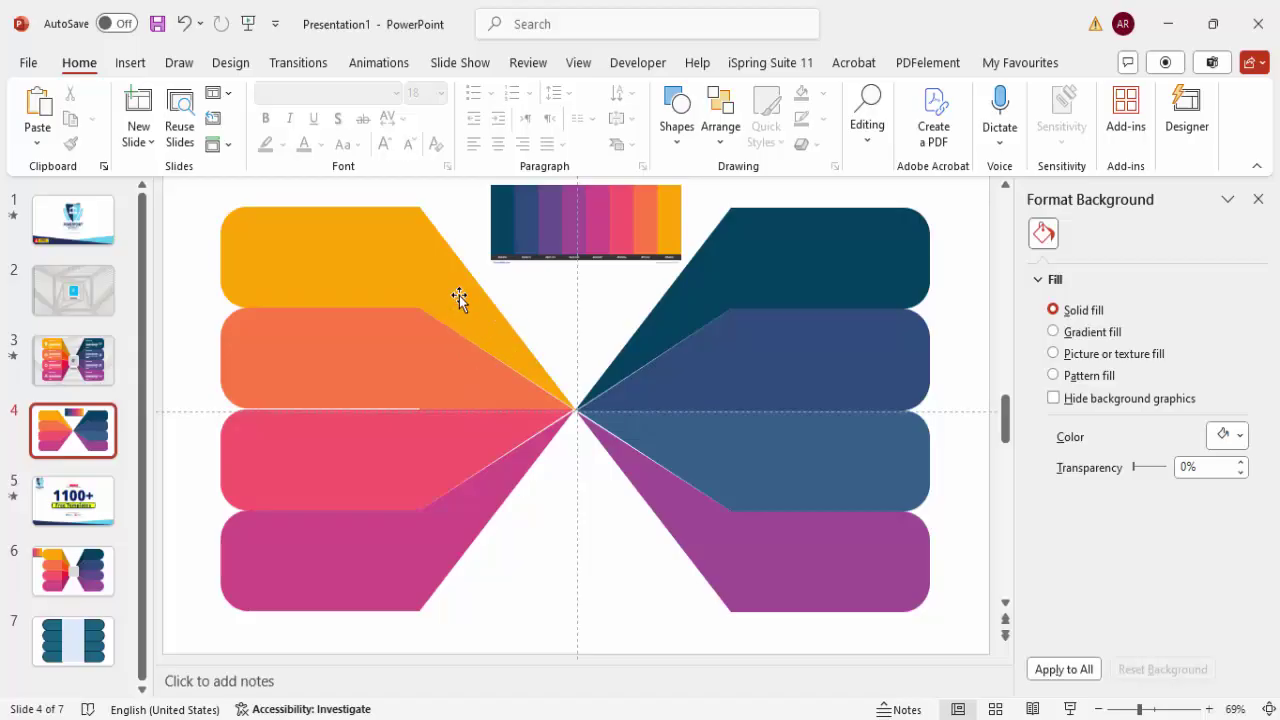
left_click(556, 232)
key("Delete")
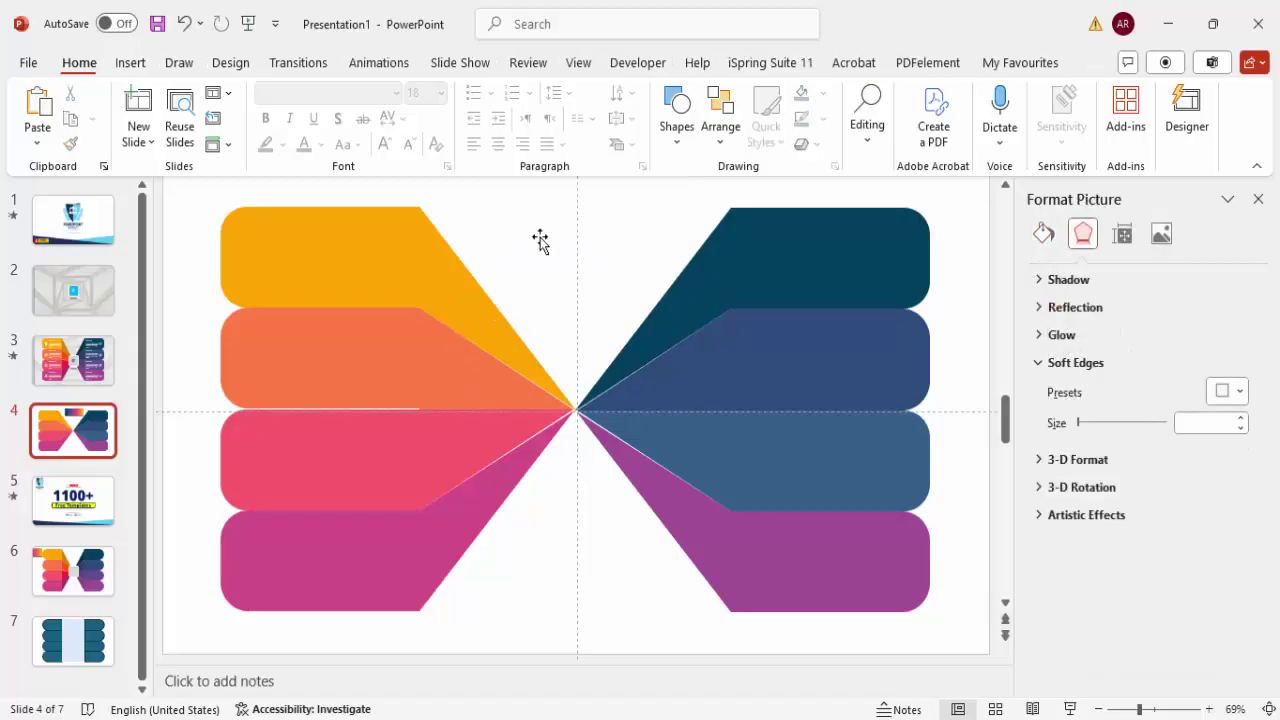
Step: Darken the fill of the top-left yellow-orange triangle to a custom colour of about #D28700
left_click(447, 274)
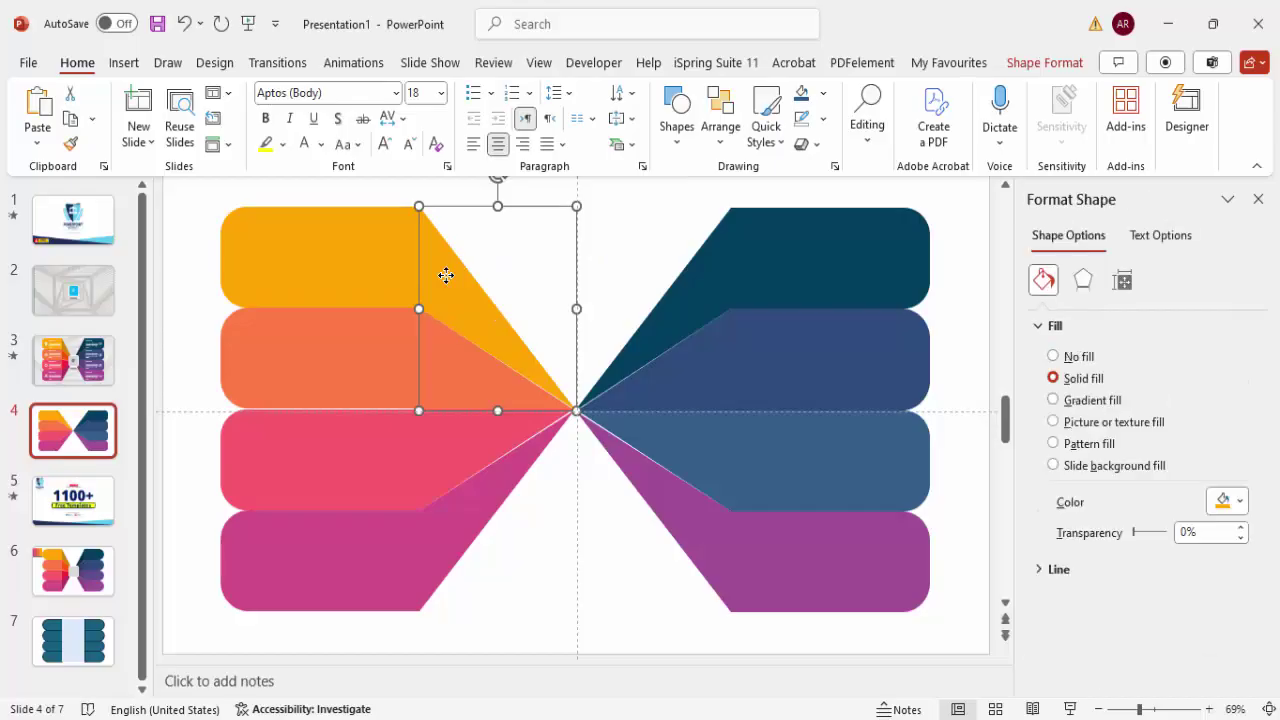
left_click(1224, 502)
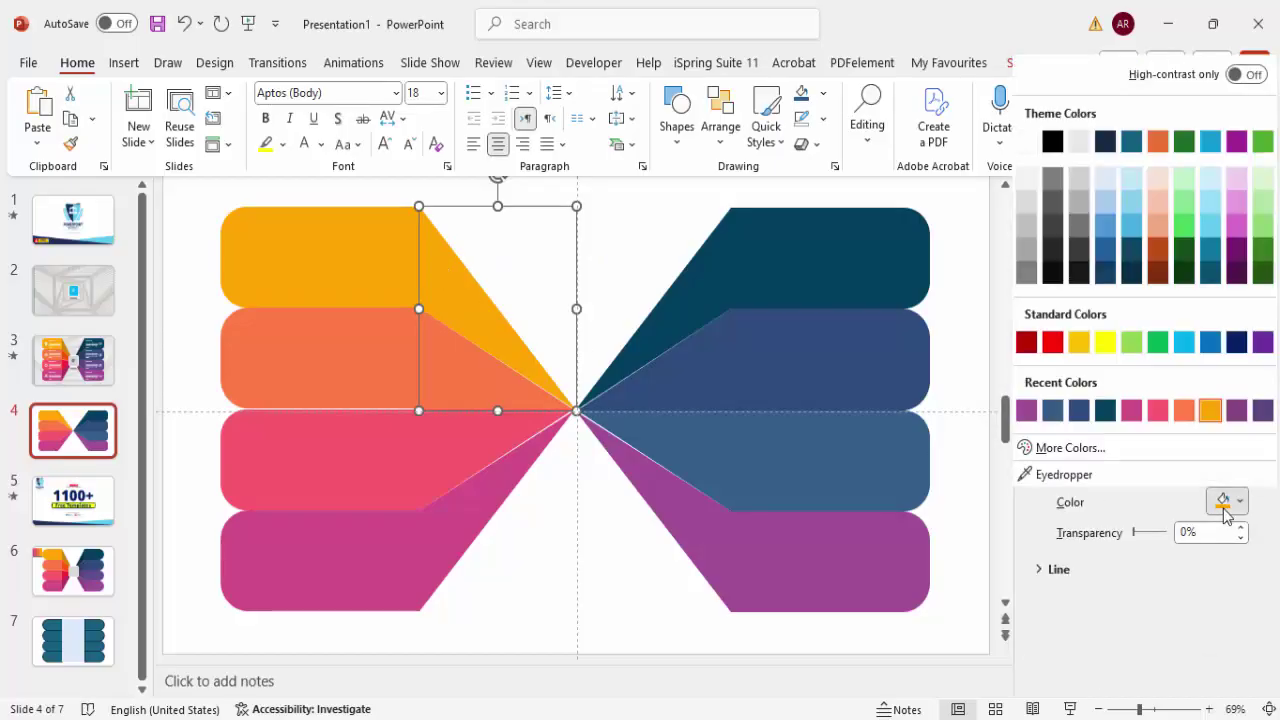
left_click(1050, 452)
left_click_drag(690, 302, 694, 312)
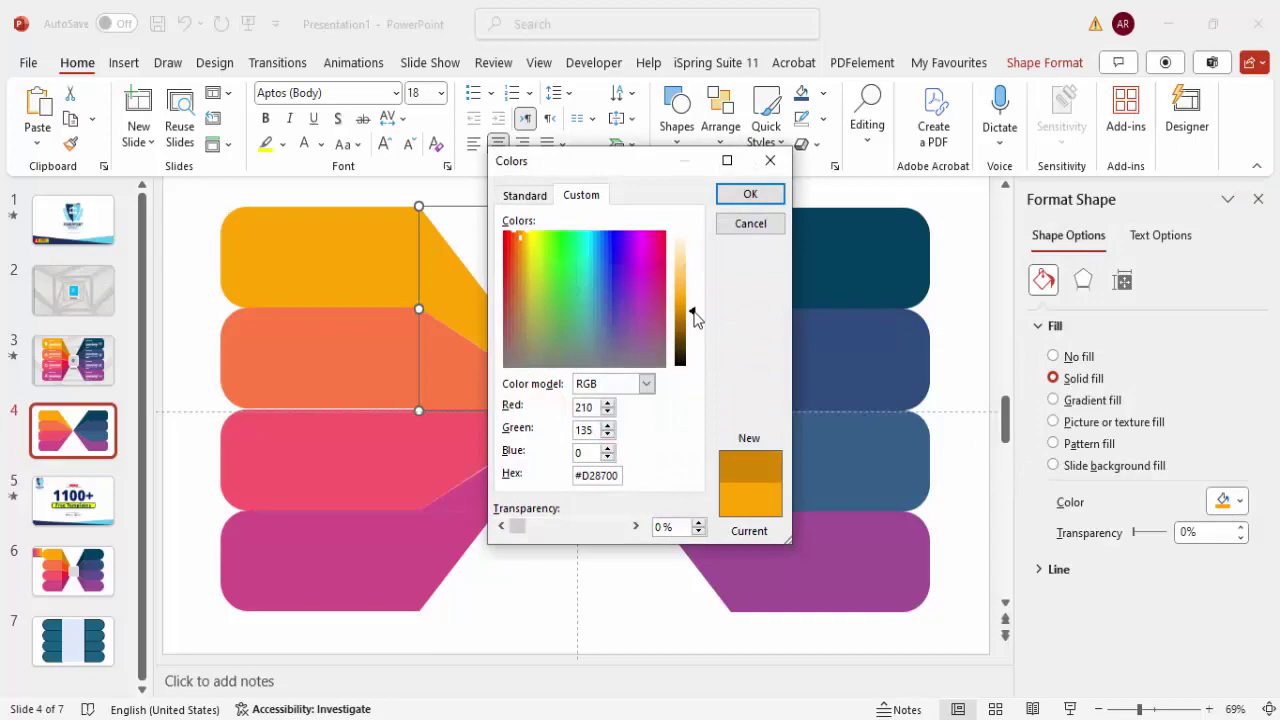
left_click(750, 194)
Step: Darken the fill of the second left triangle to a custom orange of about #FF6E2D
left_click(466, 377)
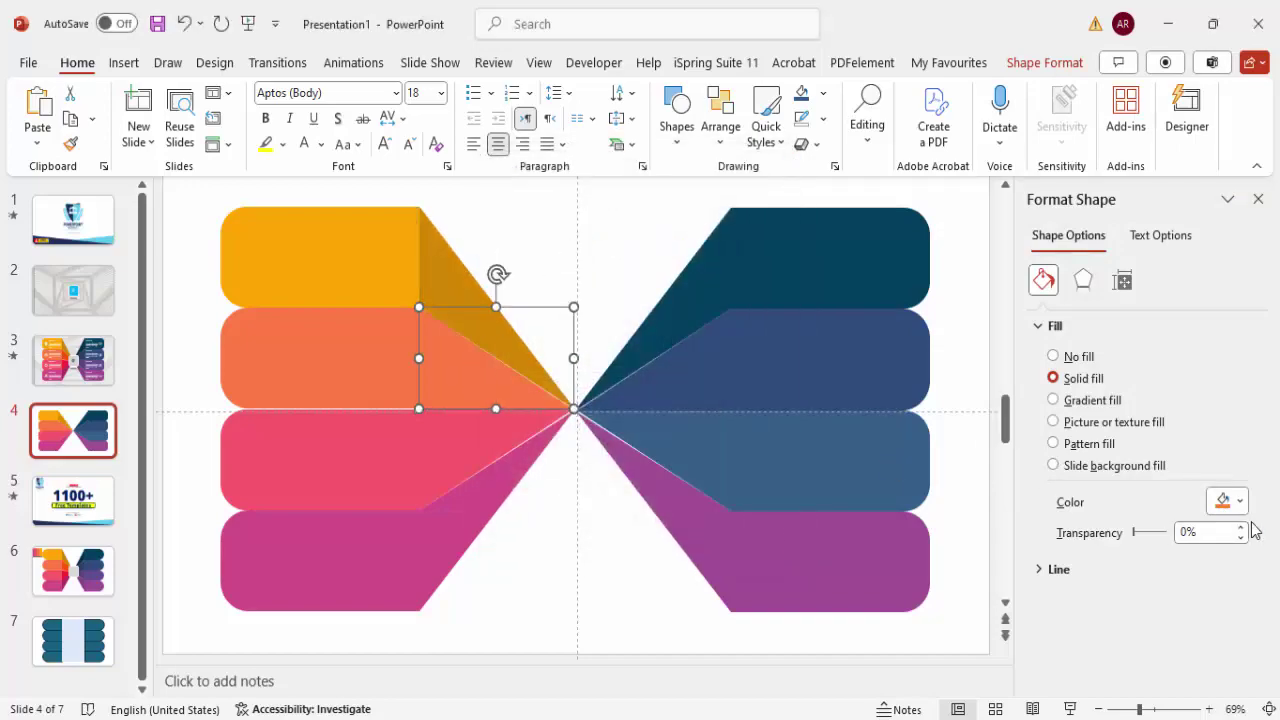
left_click(1228, 501)
left_click(1060, 456)
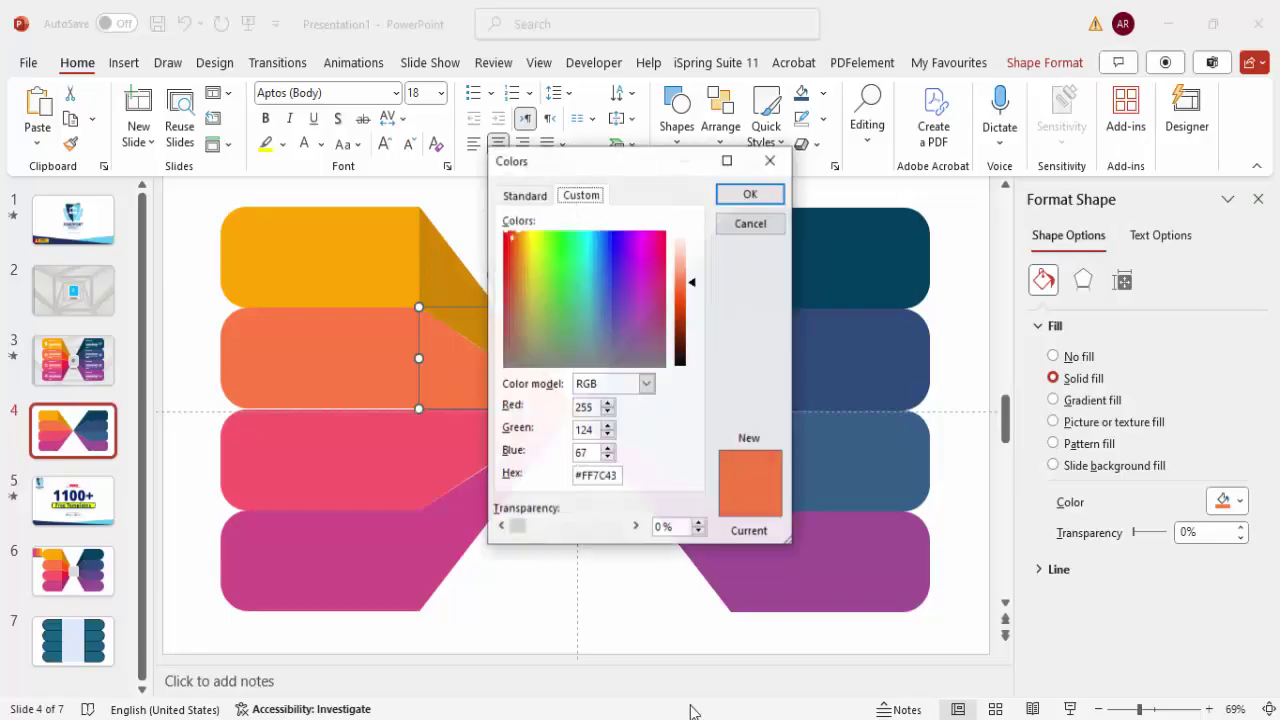
left_click_drag(697, 287, 697, 293)
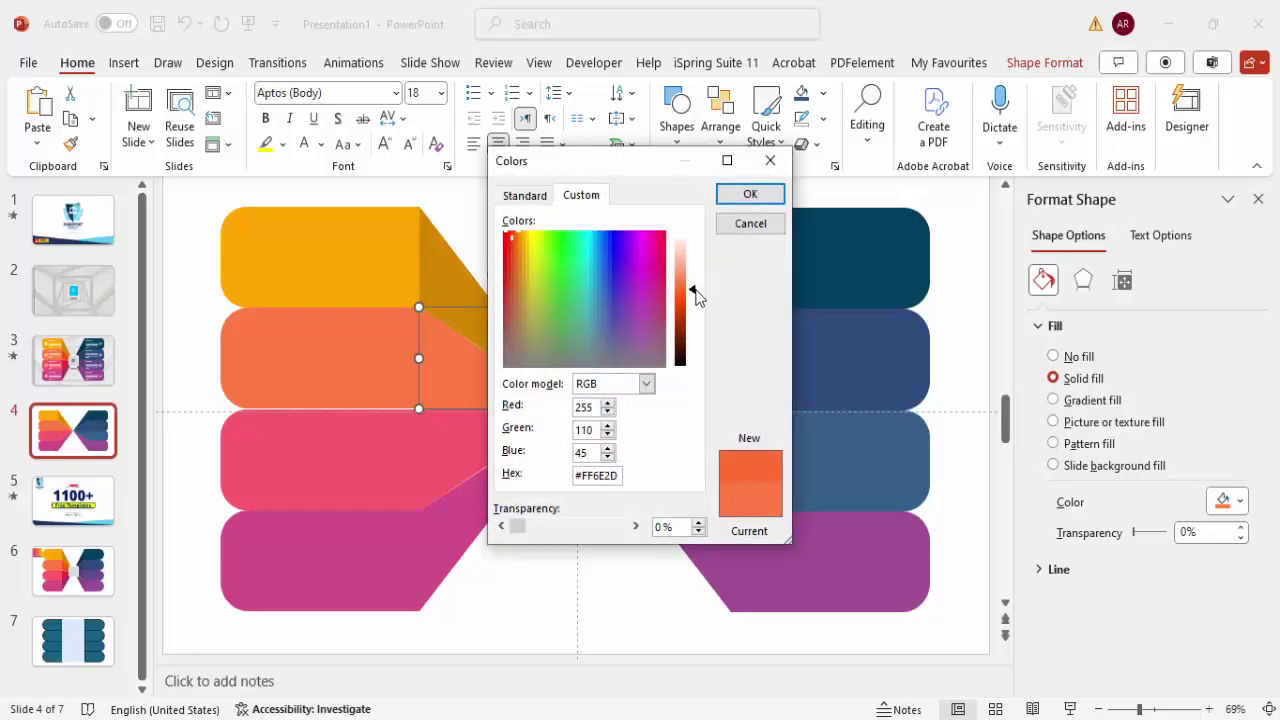
left_click(750, 194)
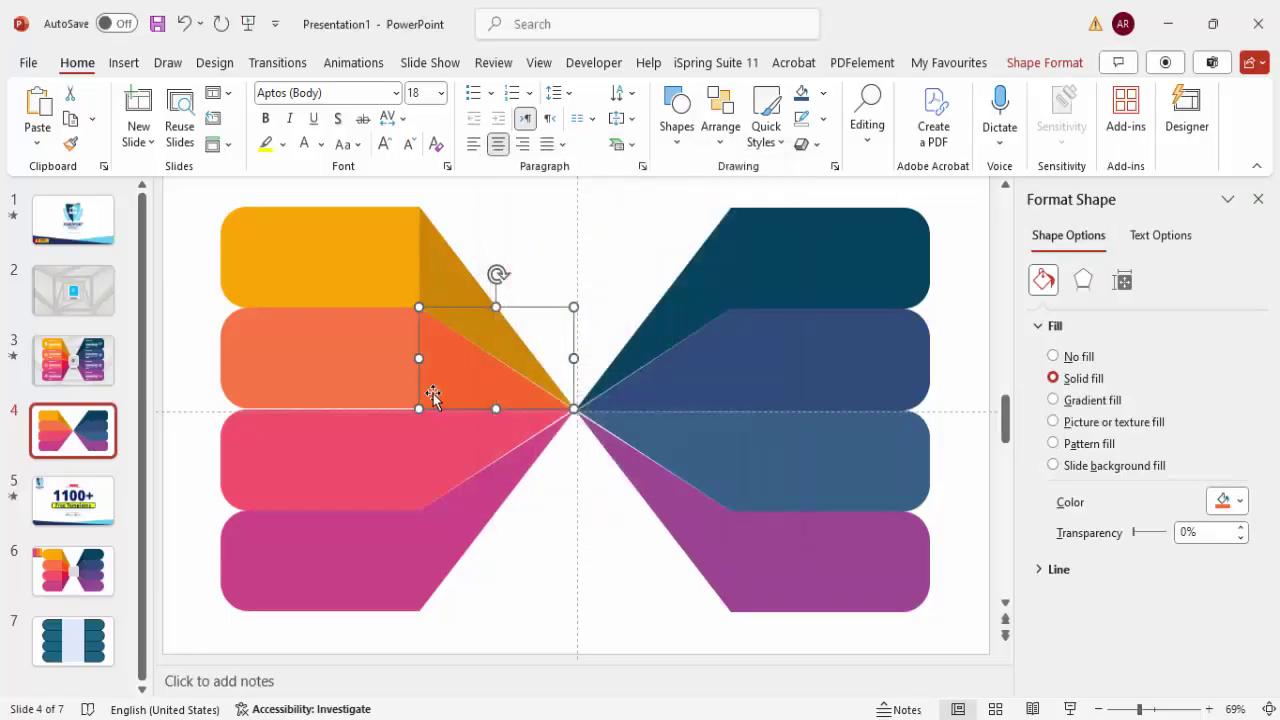
Step: Darken the fill of the third left triangle to a custom red of about #F72534
left_click(466, 455)
left_click(1228, 501)
left_click(720, 317)
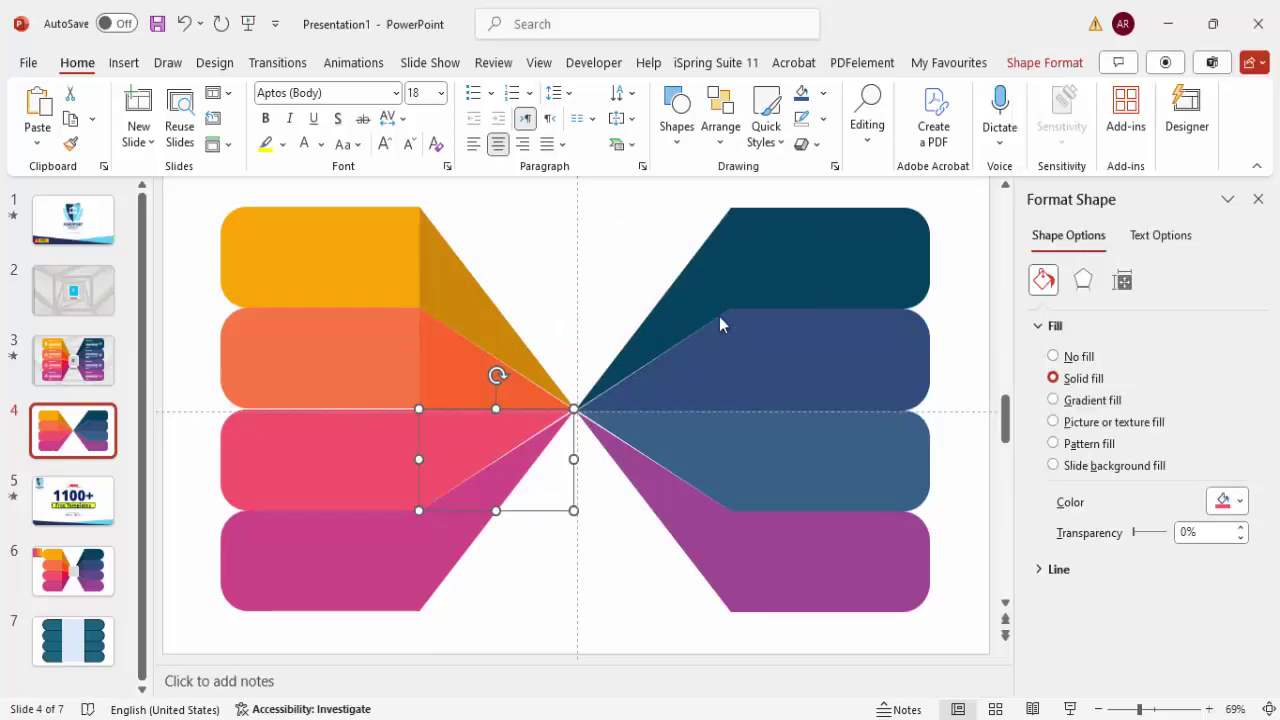
left_click_drag(696, 285, 691, 297)
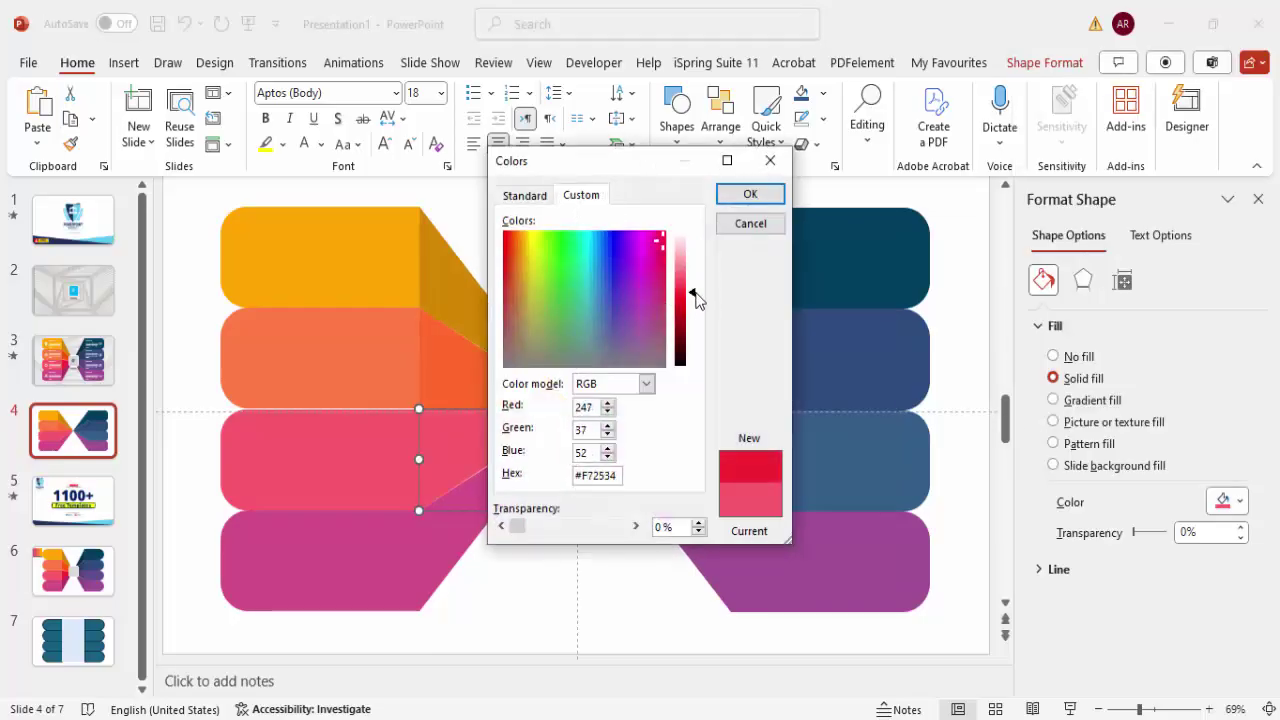
left_click(745, 191)
Step: Darken the fill of the bottom-left triangle to a custom magenta of about #CC3270
left_click(478, 515)
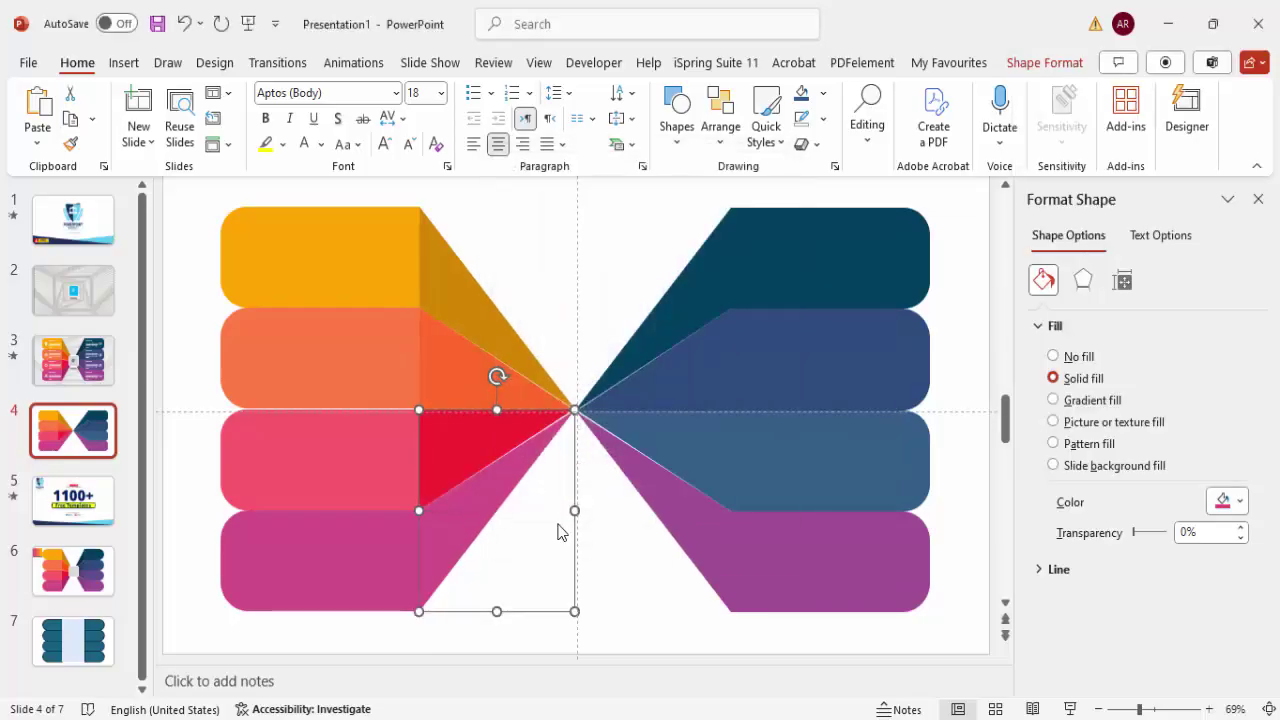
left_click(1215, 501)
left_click(1090, 449)
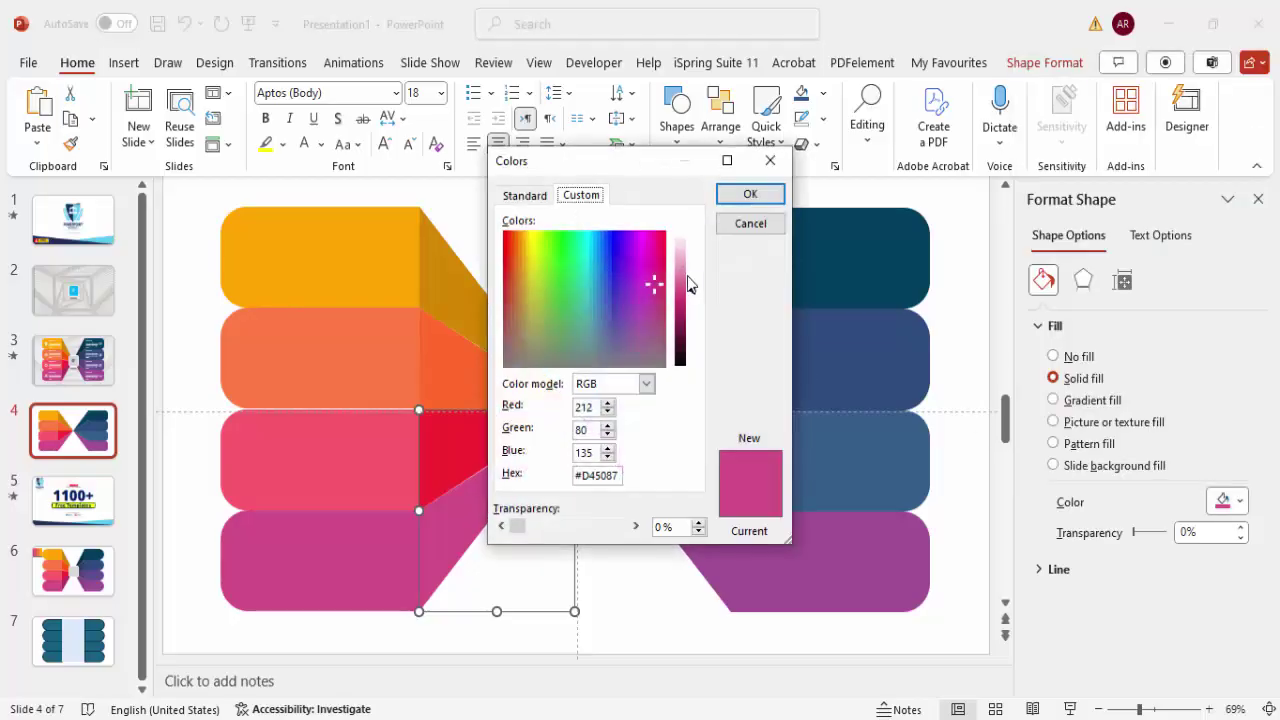
left_click_drag(693, 289, 694, 299)
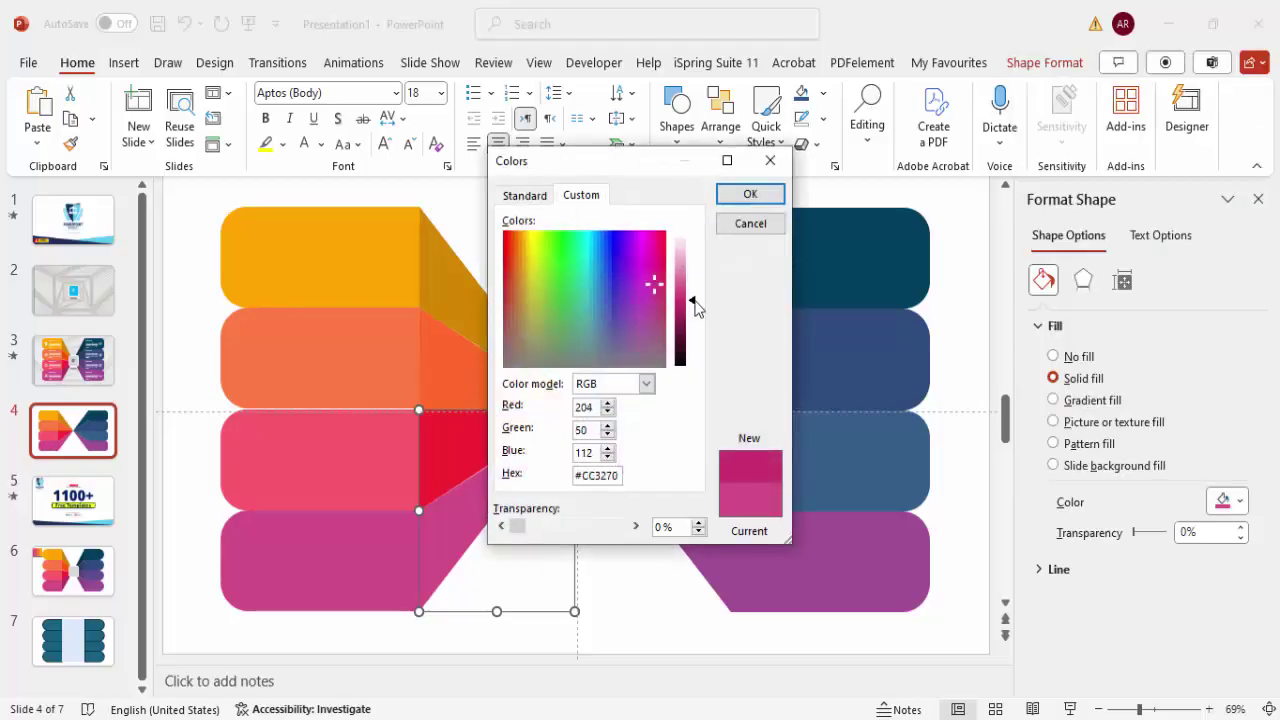
left_click(750, 194)
Step: Darken the fill of the bottom-right triangle to a deeper custom shade of its purple
left_click(720, 510)
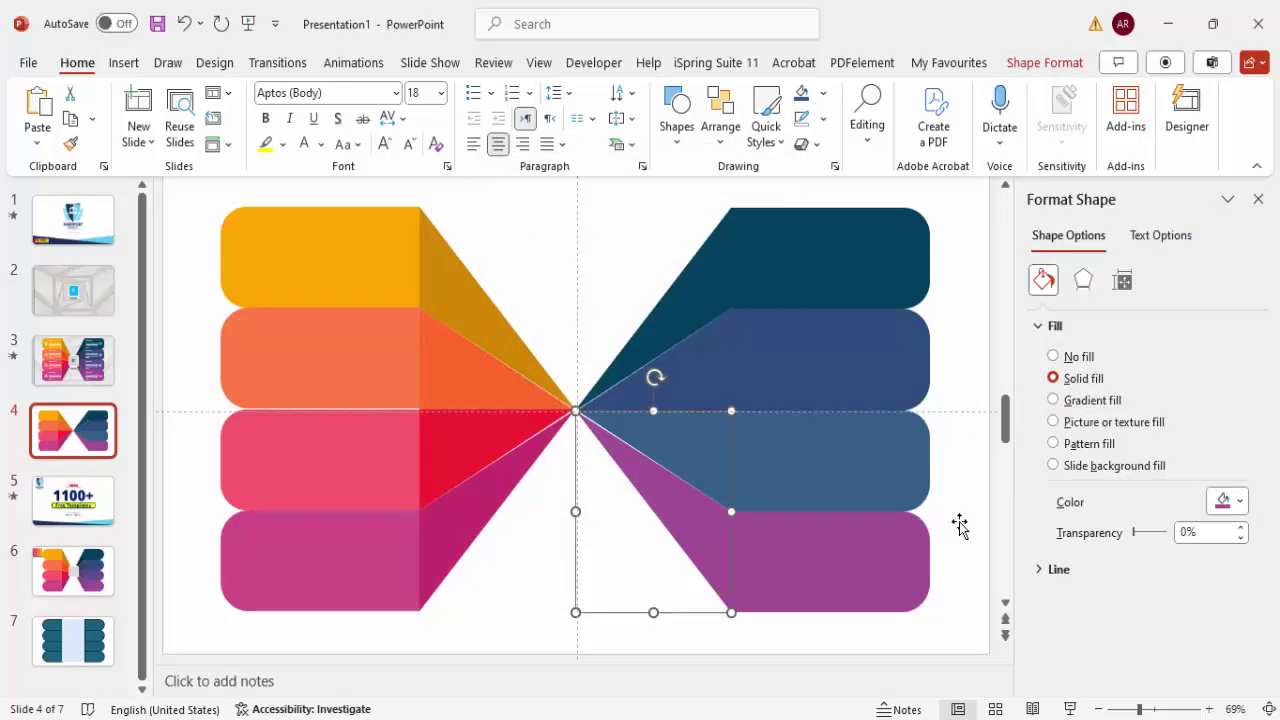
left_click(1217, 503)
left_click(1117, 451)
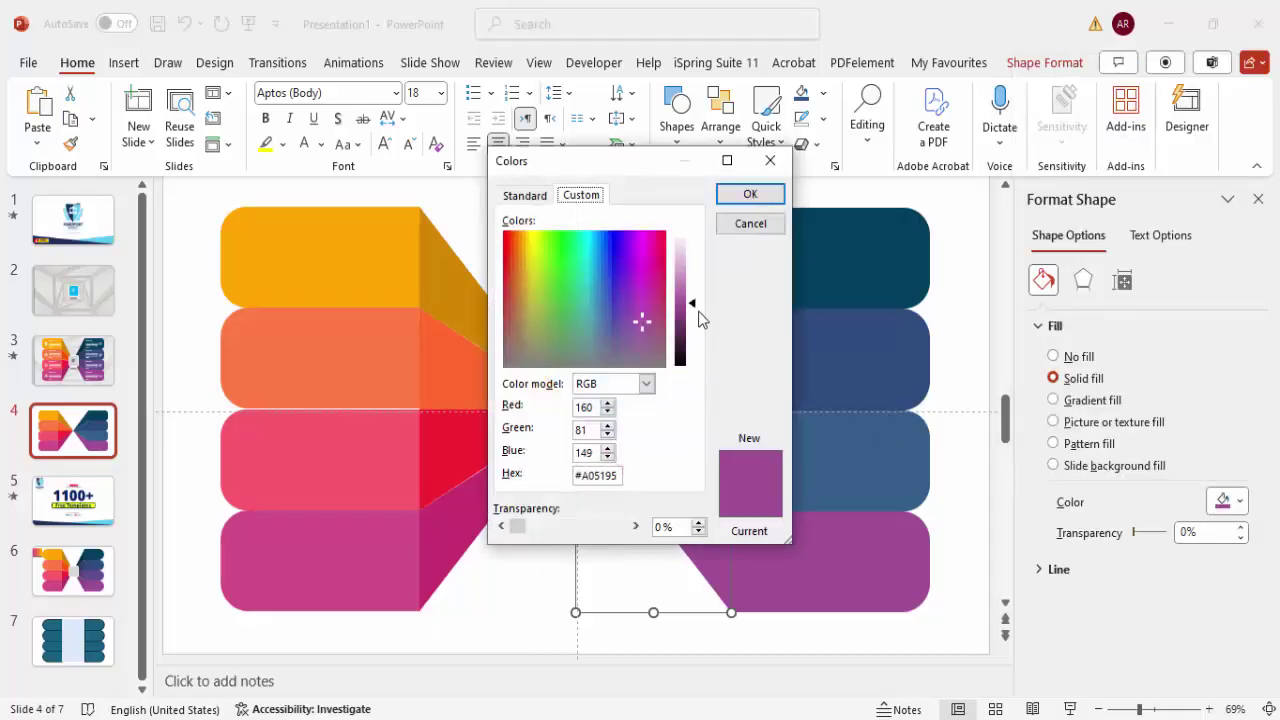
left_click_drag(698, 318, 691, 322)
left_click(750, 194)
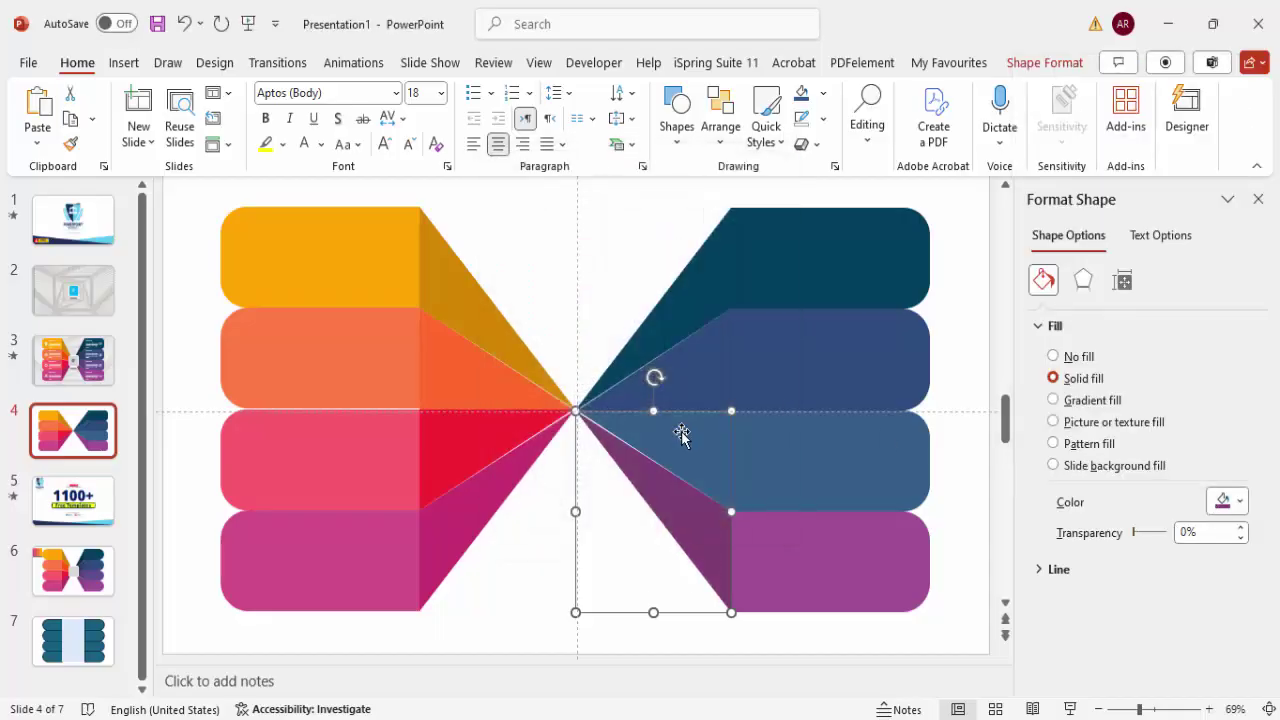
Step: Darken the fill of the third right triangle to a custom slate blue of about #2A4F70
left_click(681, 433)
left_click(1226, 501)
left_click(1117, 451)
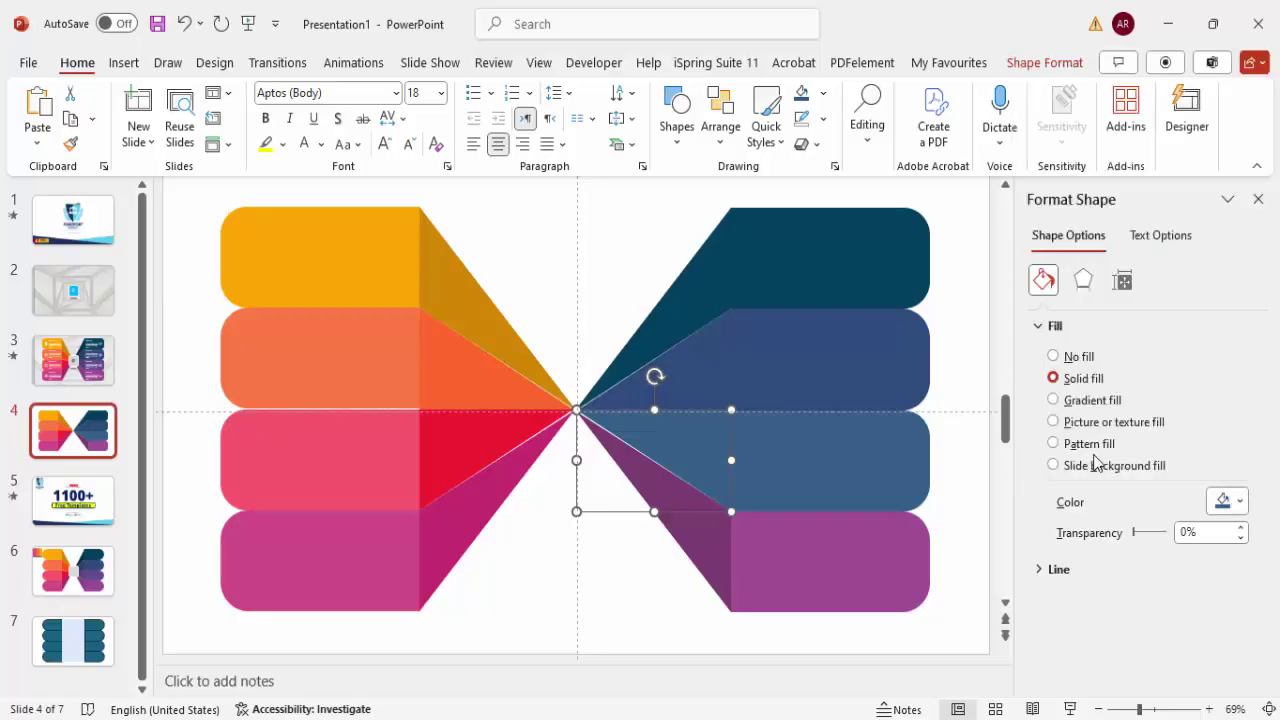
left_click_drag(697, 326, 697, 334)
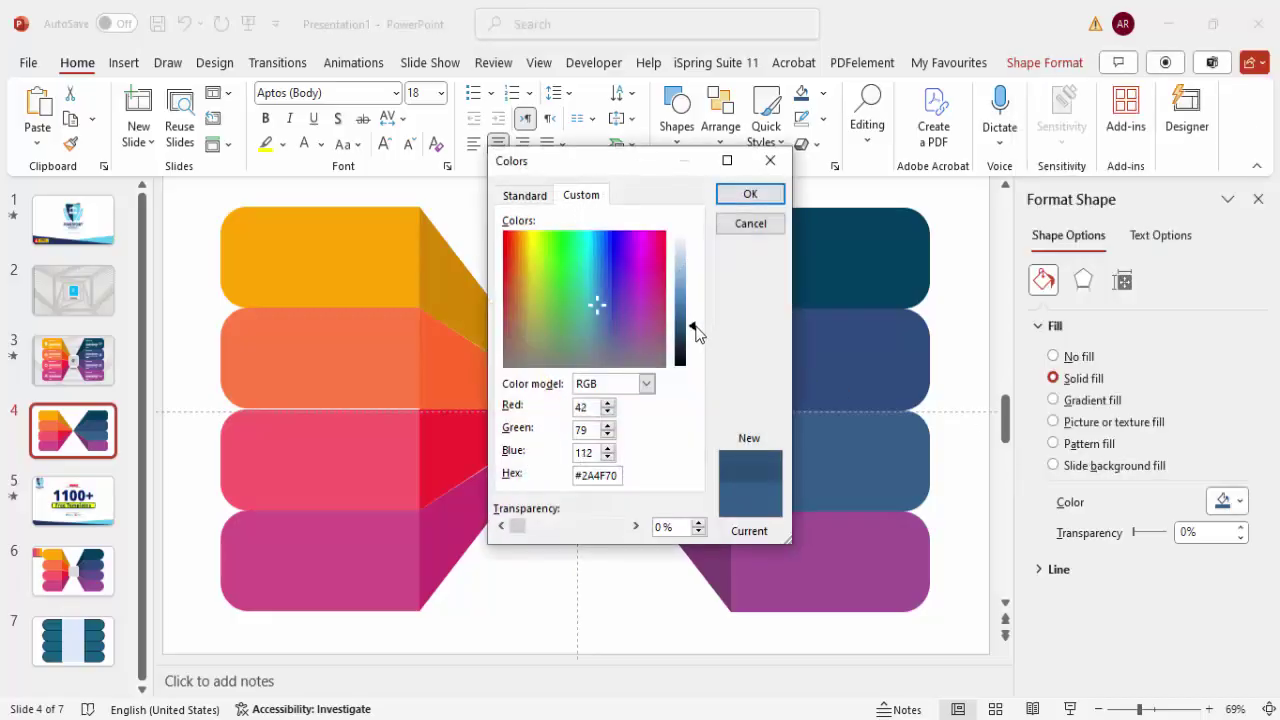
left_click(752, 194)
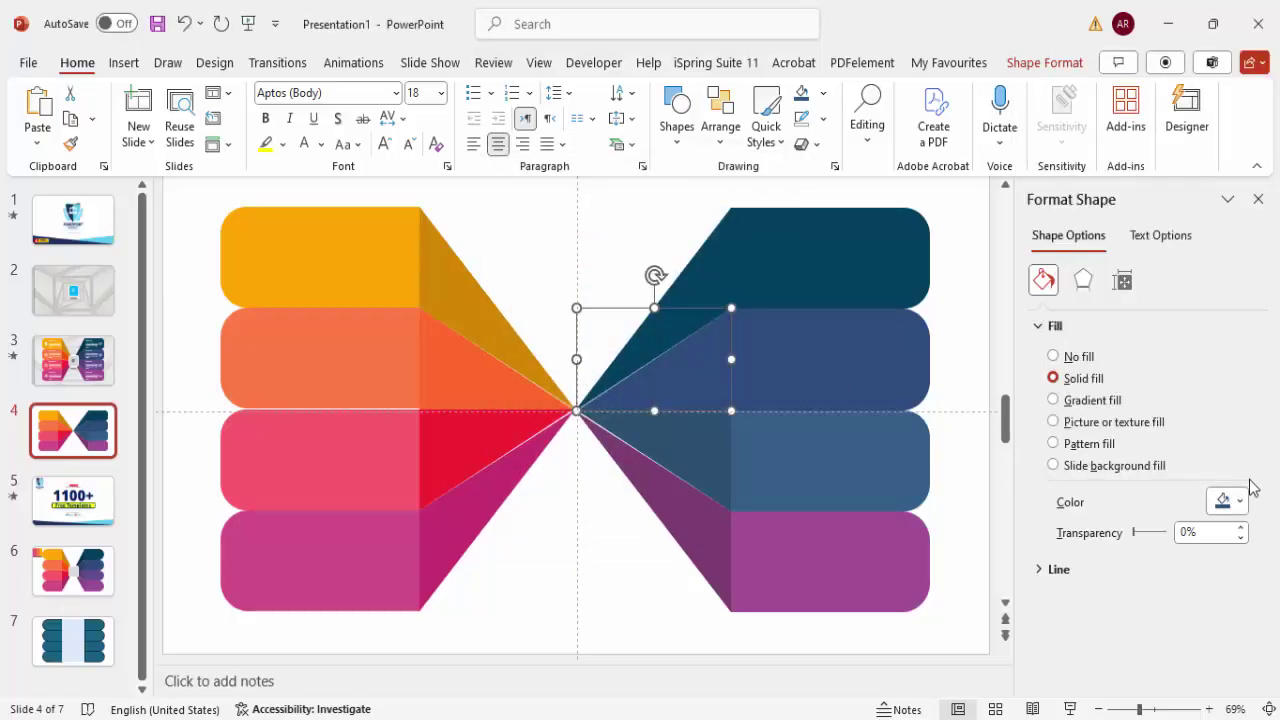
Step: Darken the fill of the second right triangle to a custom indigo of about #263C64
left_click(1222, 498)
left_click(1114, 456)
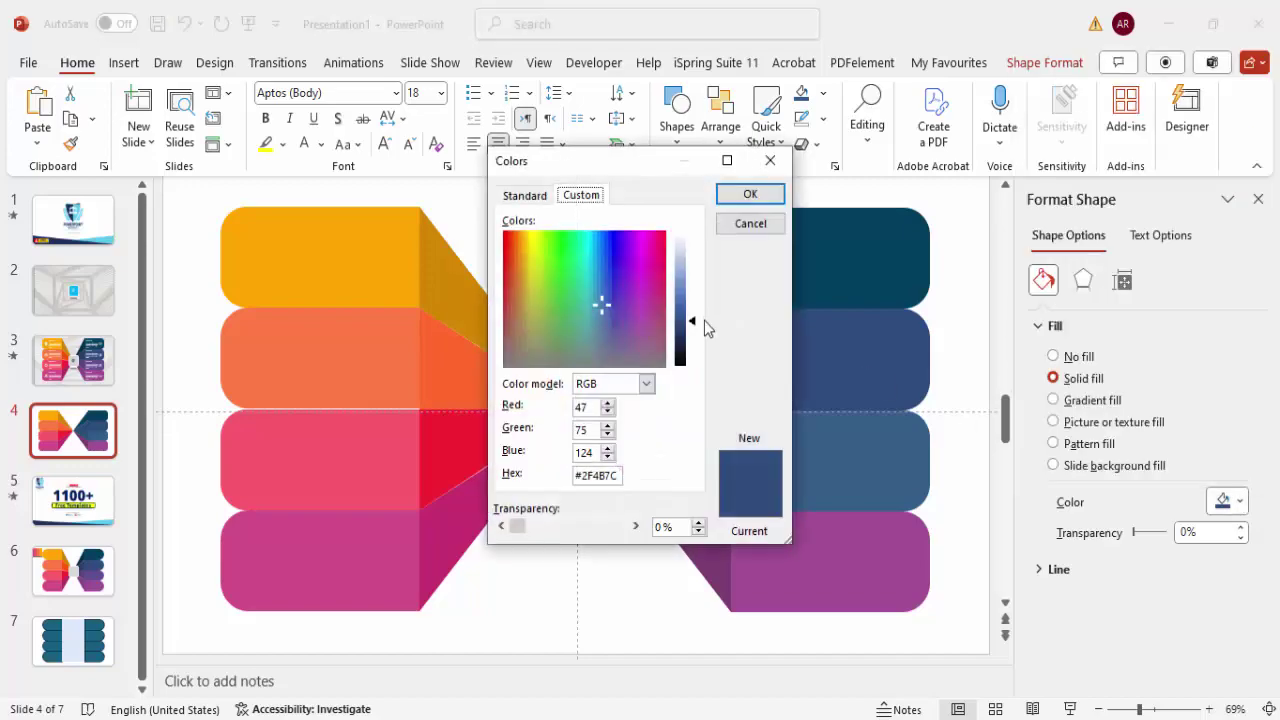
left_click_drag(694, 326, 693, 333)
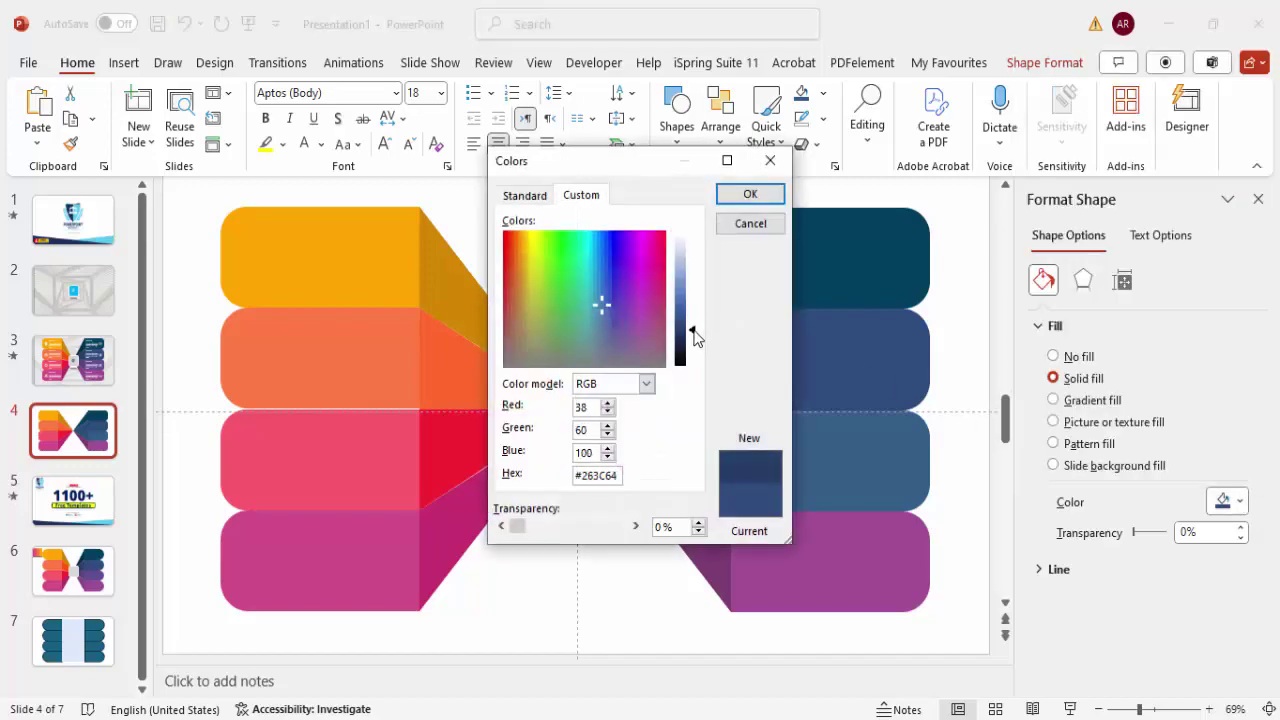
left_click(752, 194)
Step: Darken the fill of the top-right triangle to a custom dark navy of about #002332
left_click(725, 267)
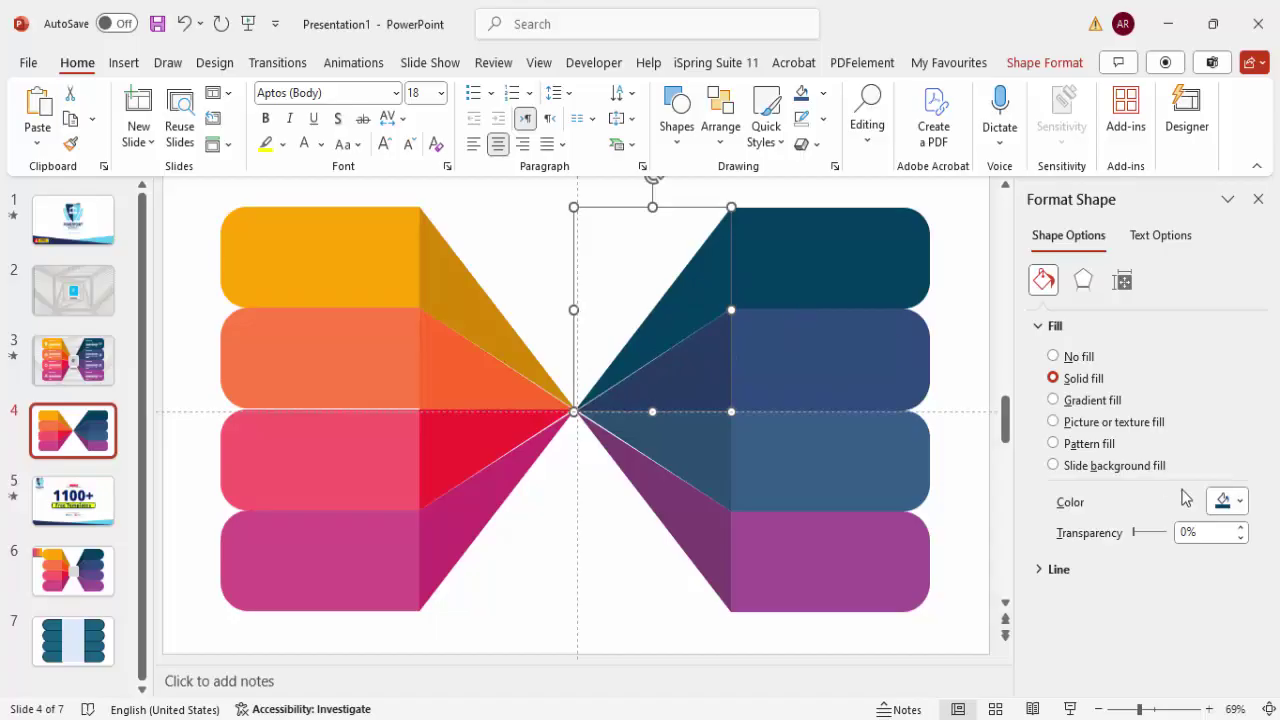
left_click(1222, 498)
left_click(1060, 449)
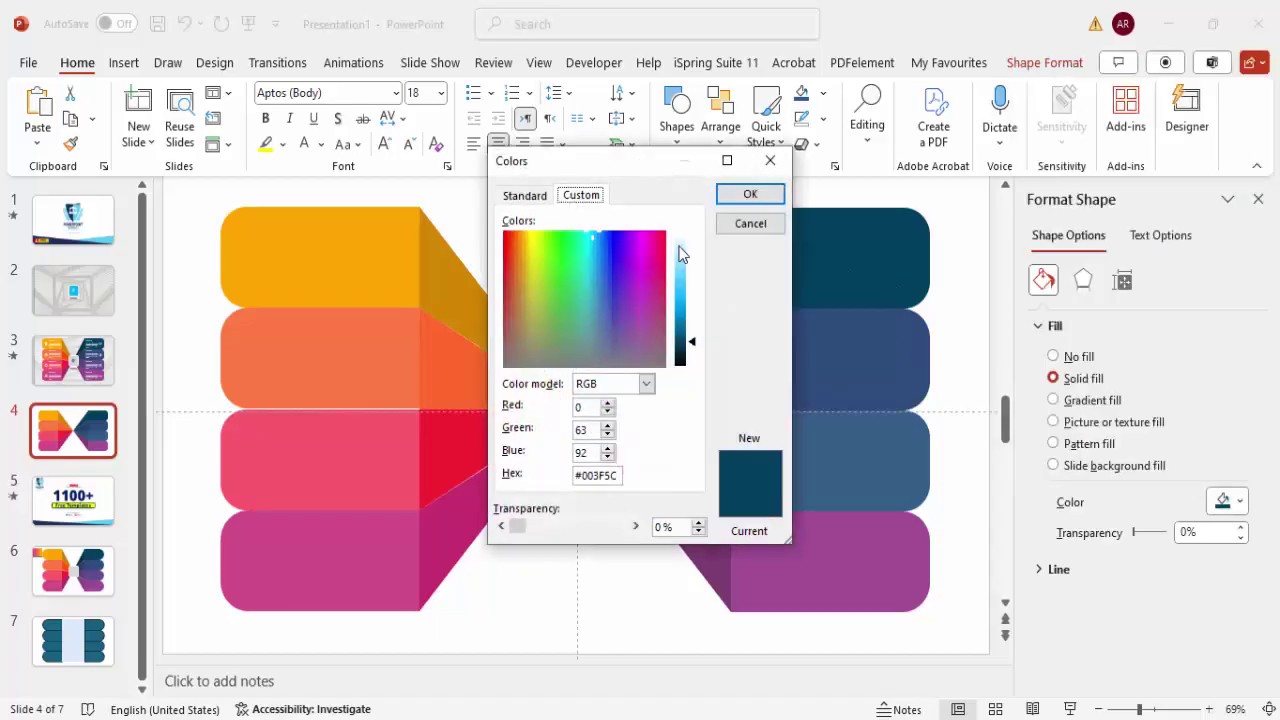
left_click_drag(690, 349, 690, 353)
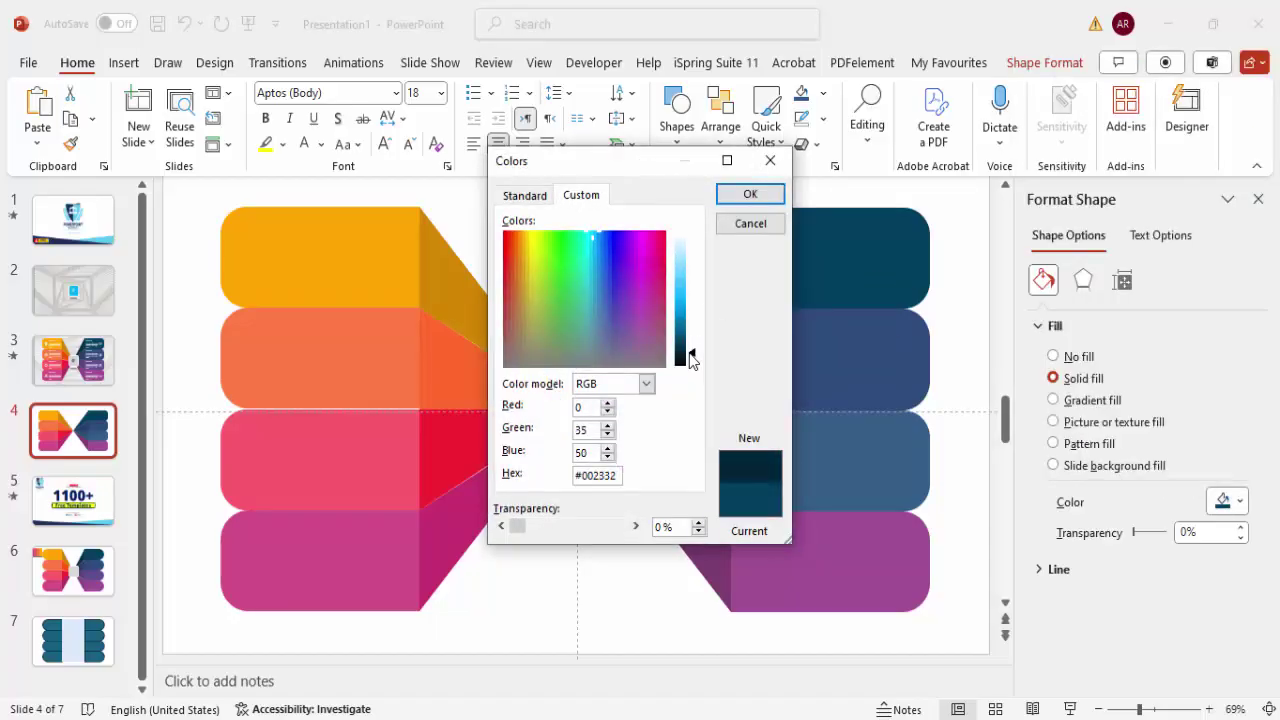
left_click(750, 194)
left_click(996, 416)
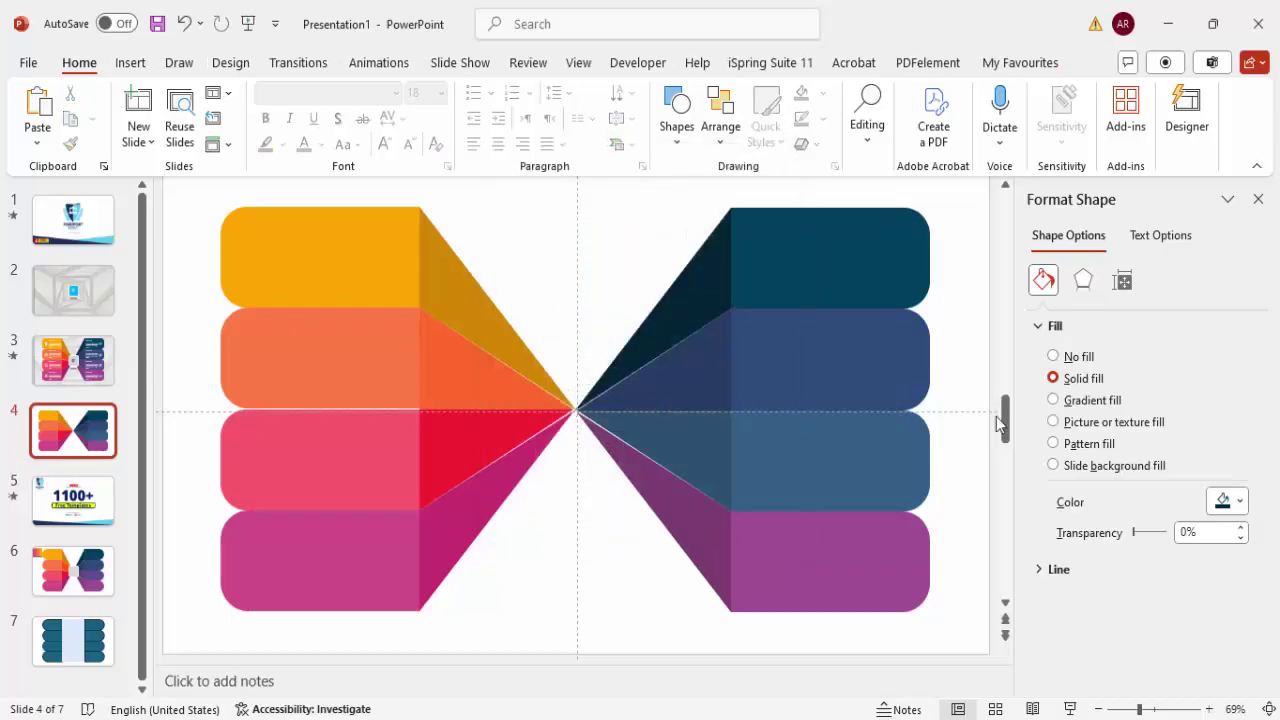
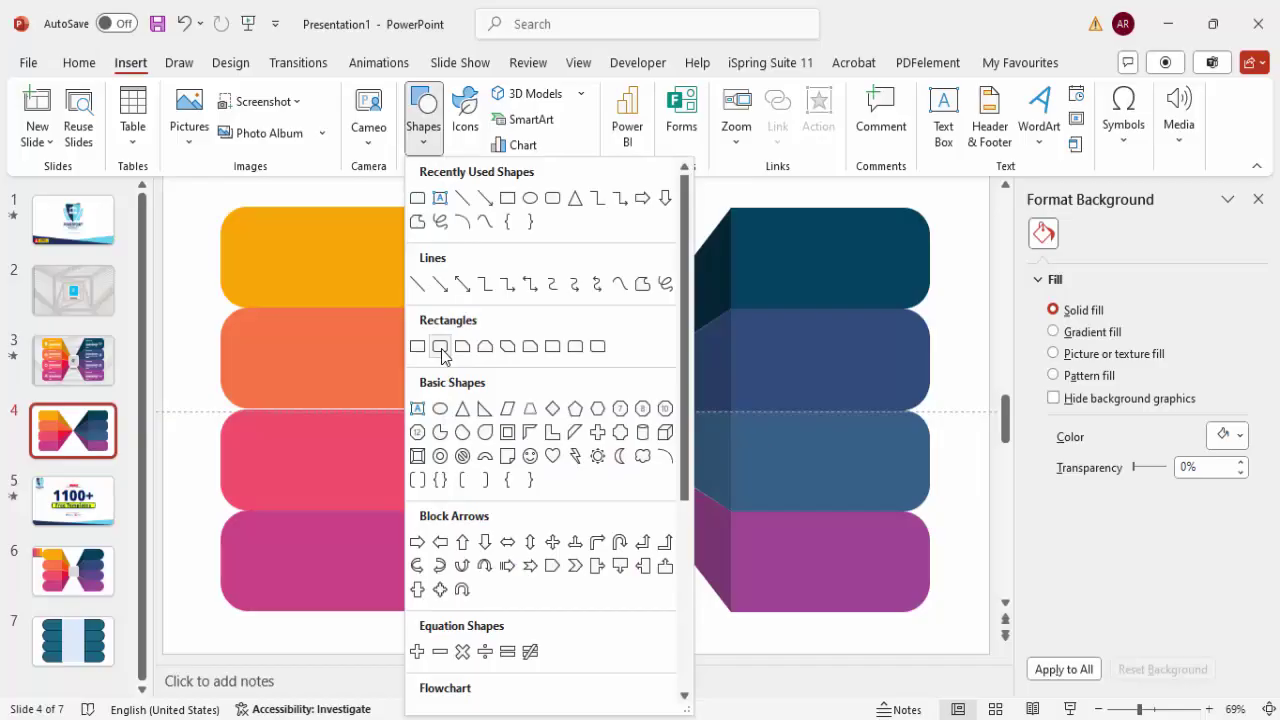
Step: Draw a rounded square about 1.75 inches wide centred where the triangles meet, and give it a thick white outline
left_click(443, 352)
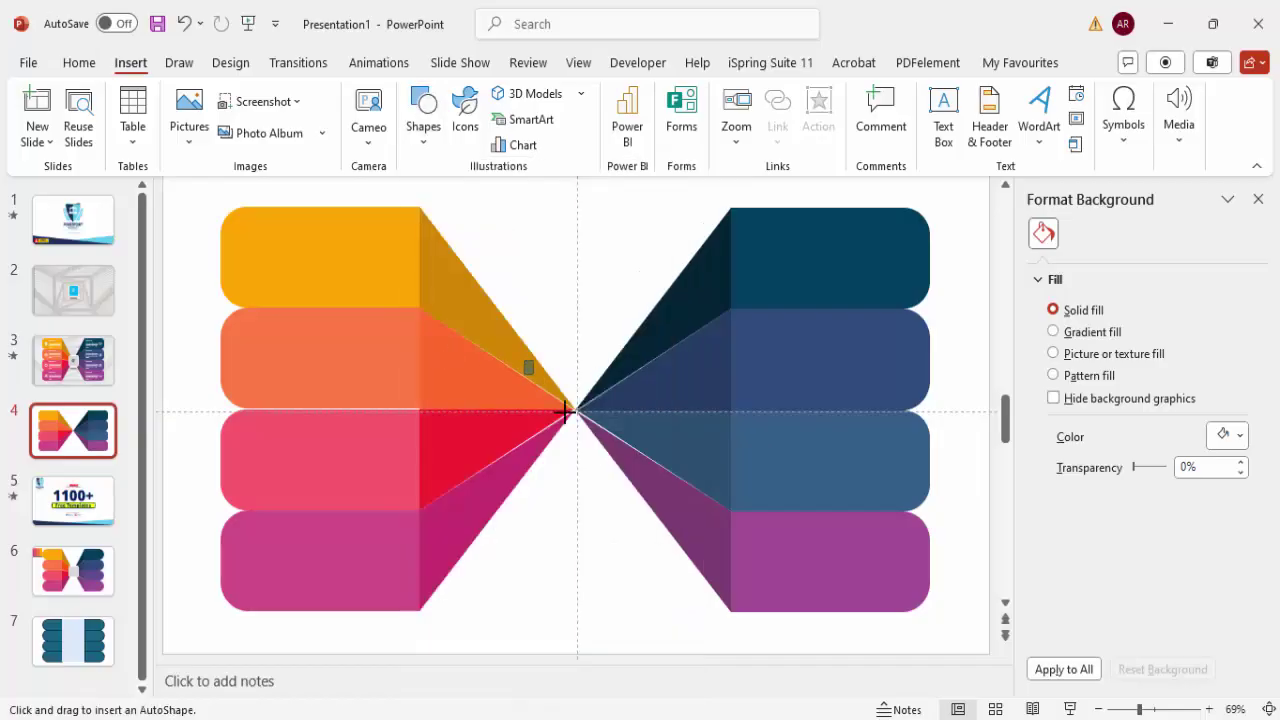
left_click_drag(565, 410, 615, 475)
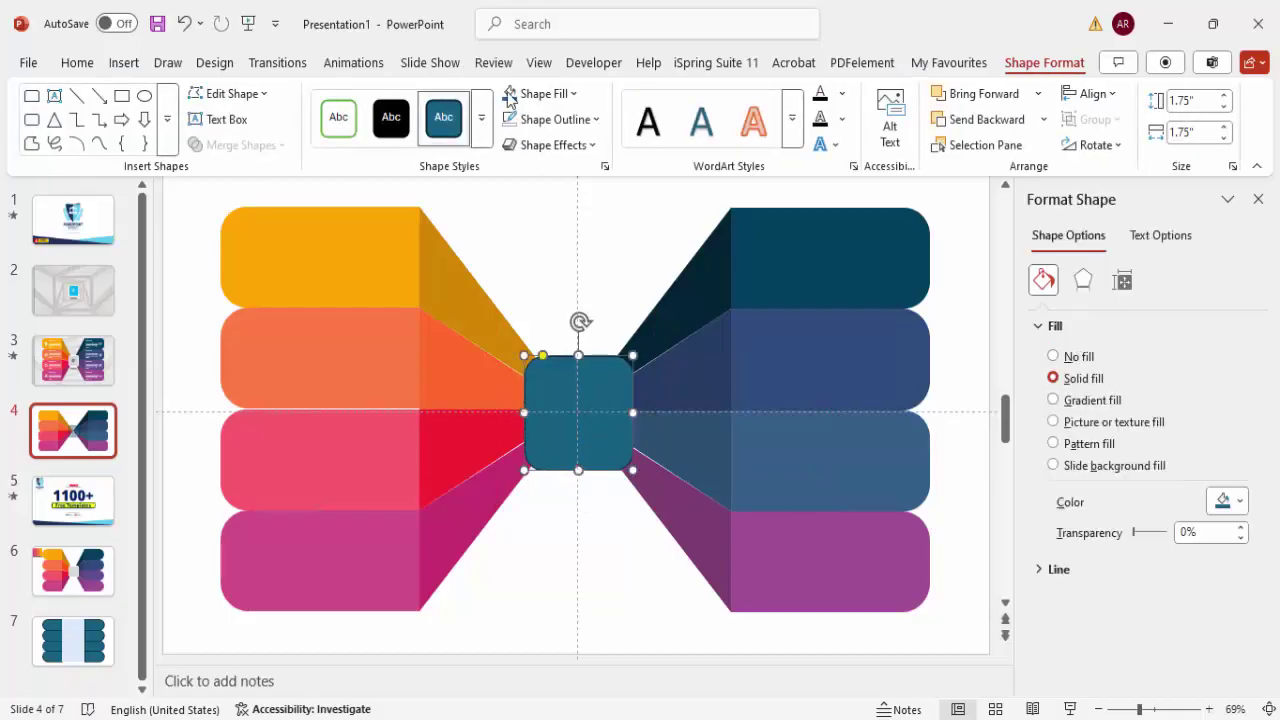
left_click(552, 119)
left_click(513, 220)
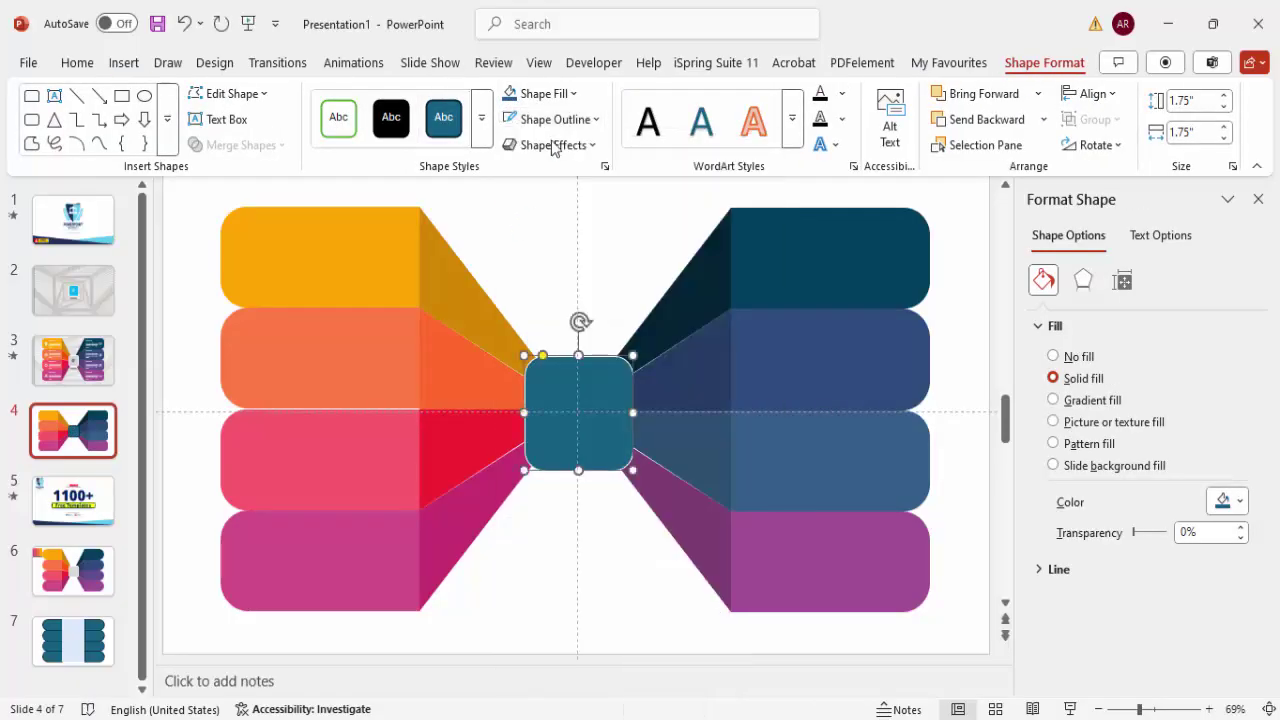
left_click(552, 119)
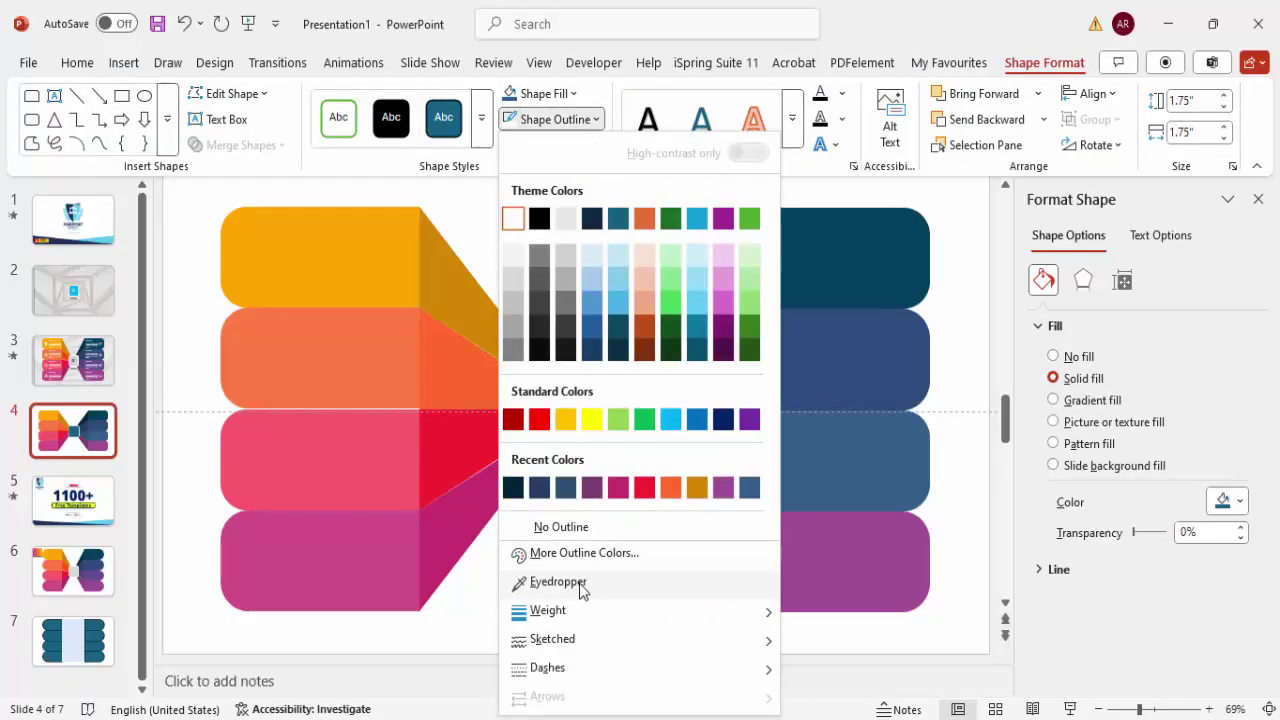
left_click(675, 415)
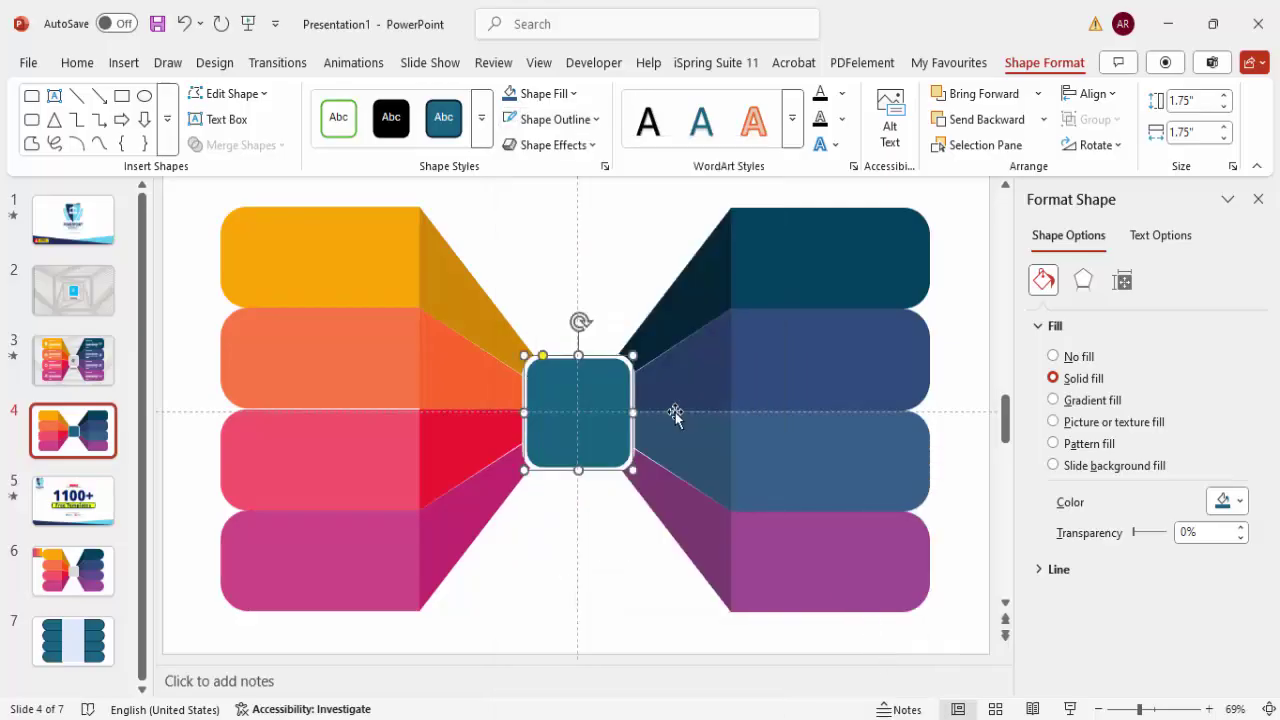
Step: Fill the central rounded square with a dark grey shade of the white theme colour
left_click(541, 93)
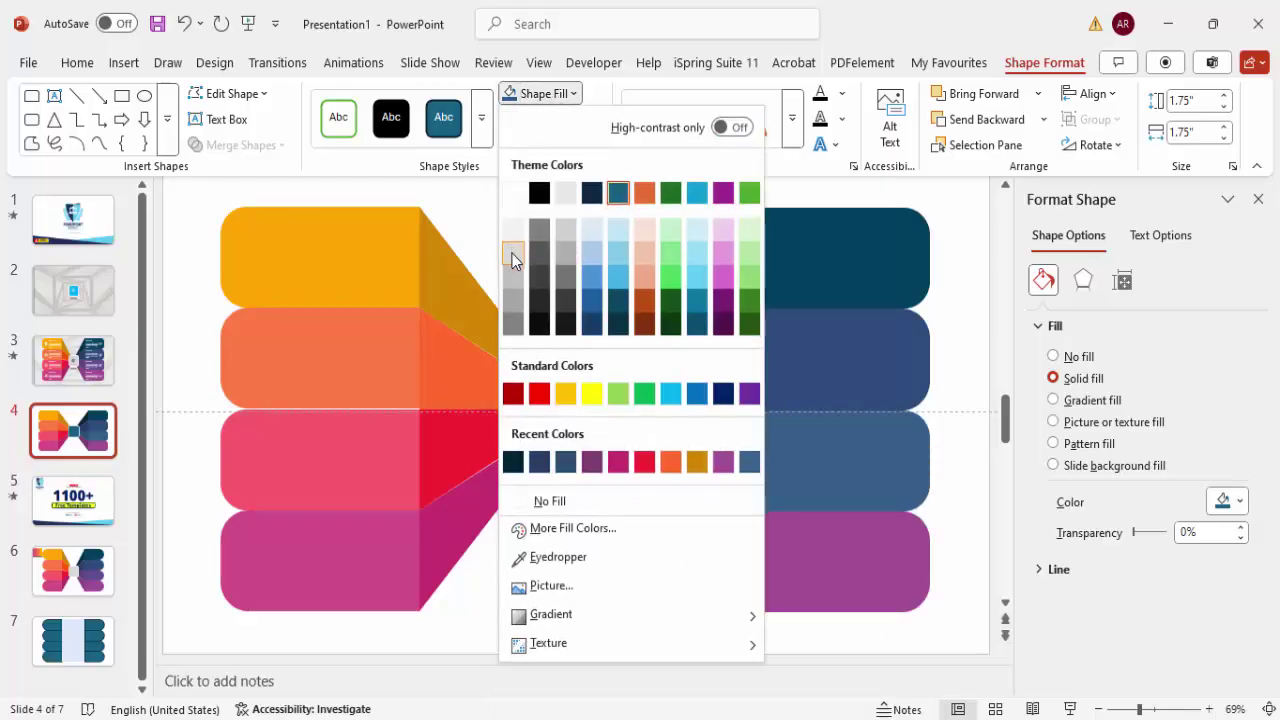
left_click(512, 307)
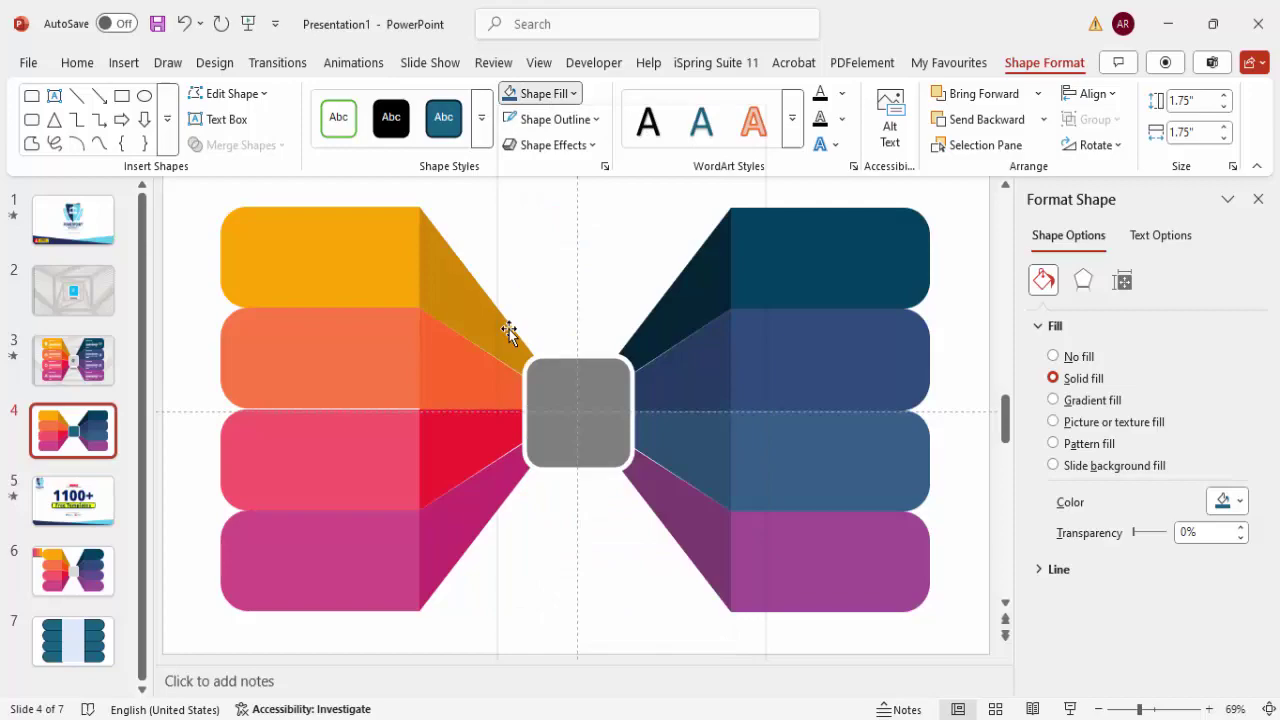
left_click(629, 266)
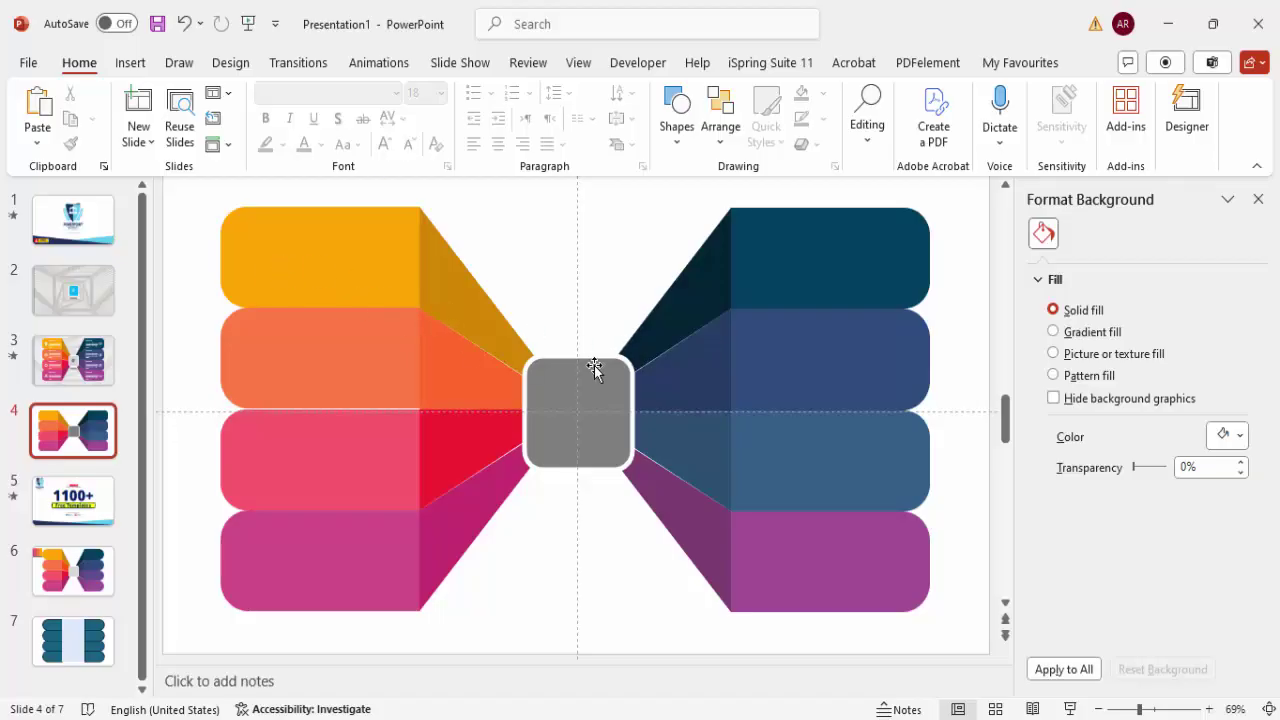
Step: From the stock icon library, select the solid address book, alien, ringing alarm clock, Africa and yarn ball icons
left_click(128, 63)
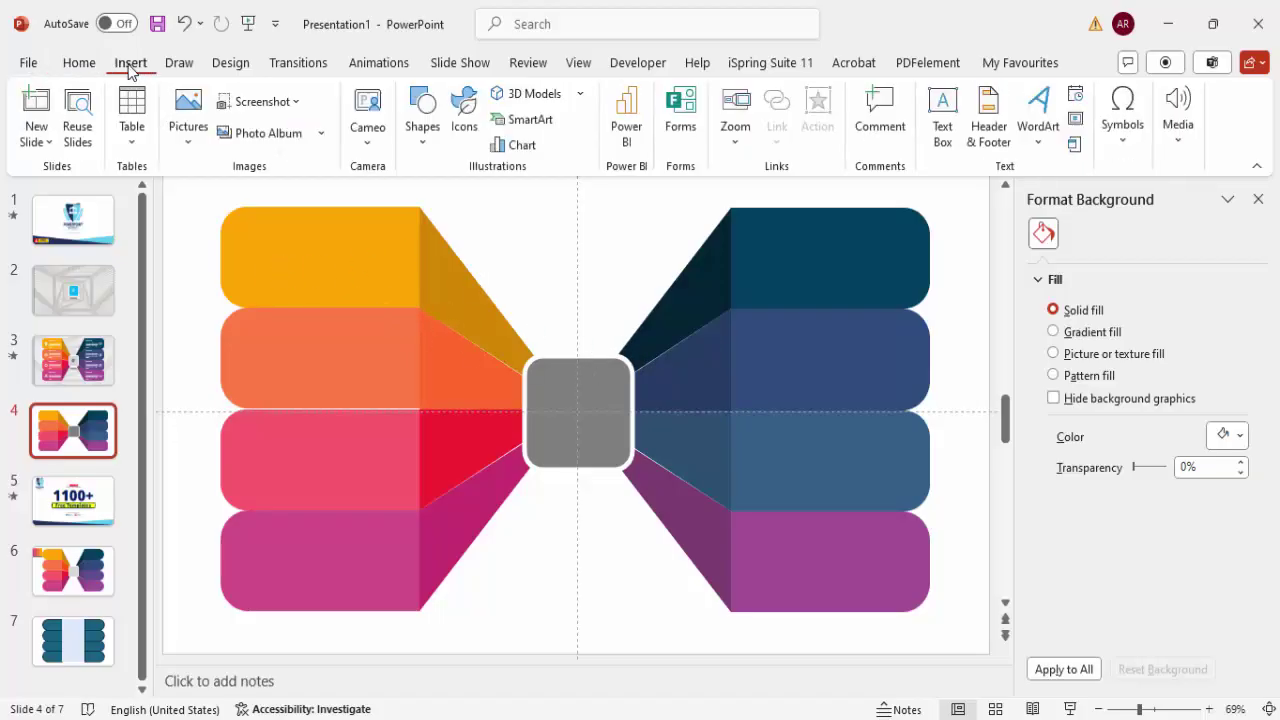
left_click(465, 118)
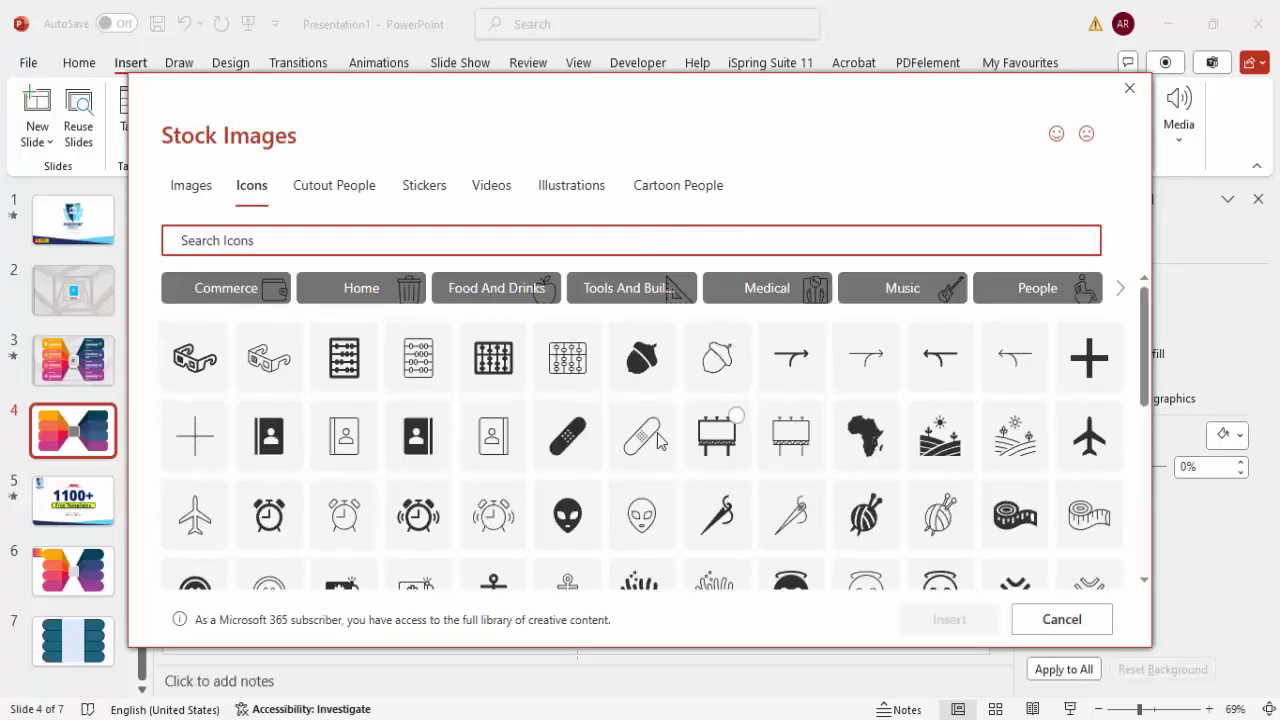
left_click(417, 460)
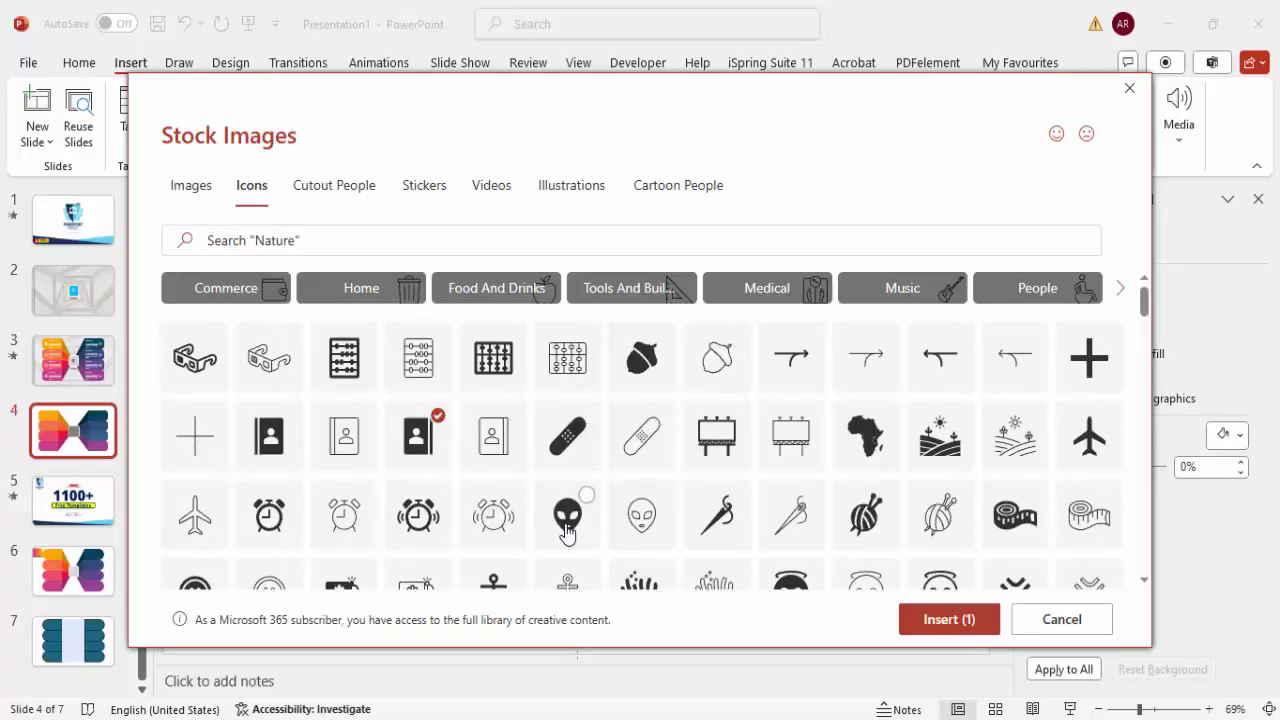
left_click(567, 530)
left_click(428, 528)
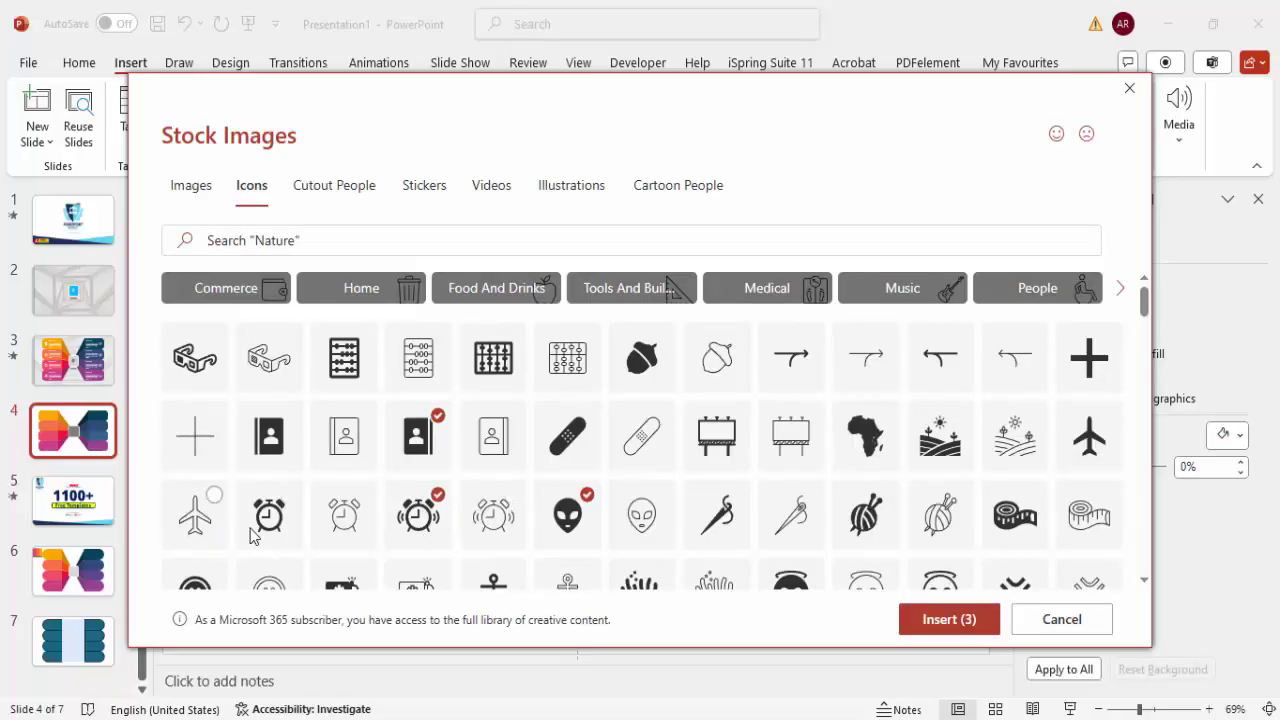
left_click(866, 458)
left_click(864, 530)
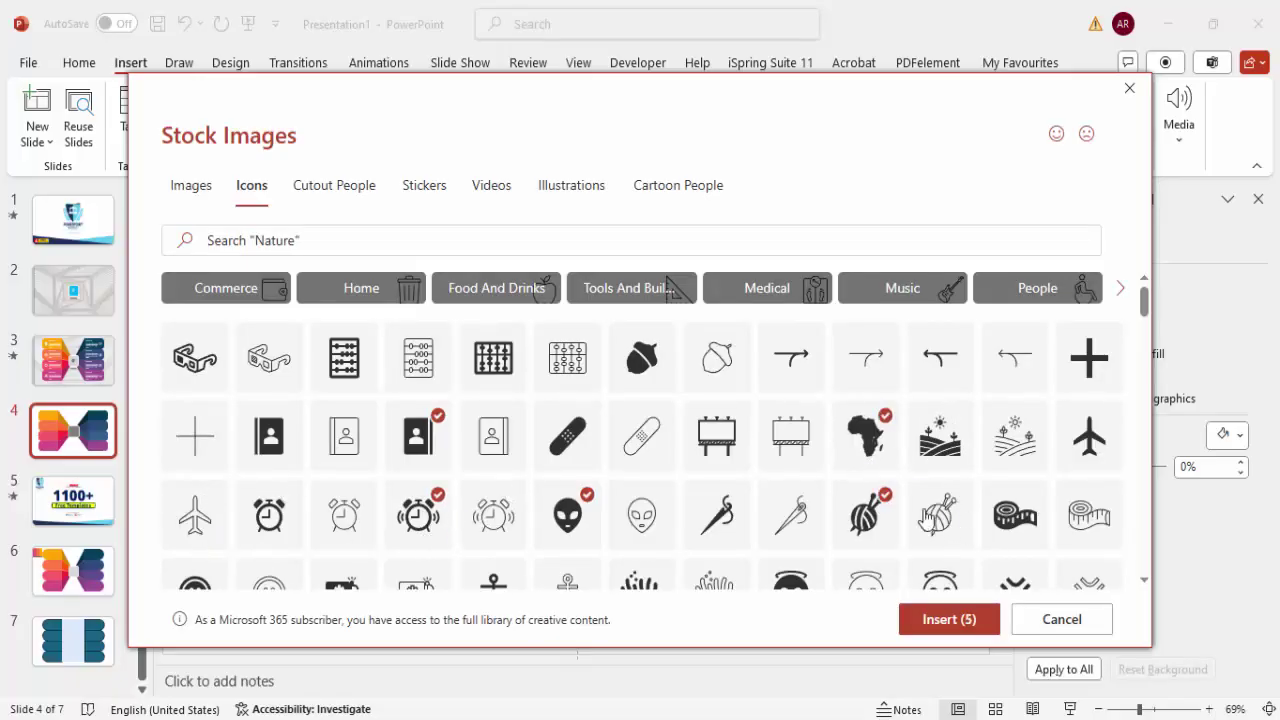
Step: Add the solid angel face, camera aperture, head with brain and pagoda icons to the selection, and insert all chosen icons on the slide
scroll(935, 520, "down", 1)
left_click(790, 493)
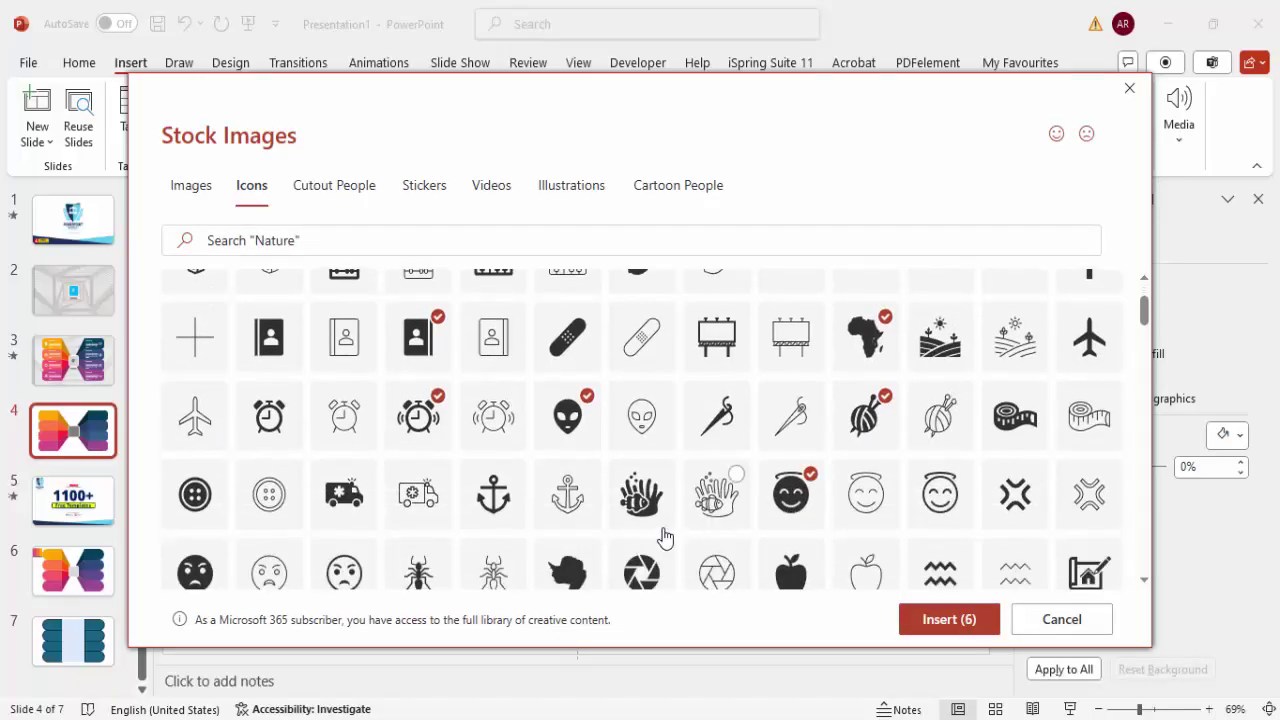
left_click(641, 573)
scroll(848, 463, "down", 2)
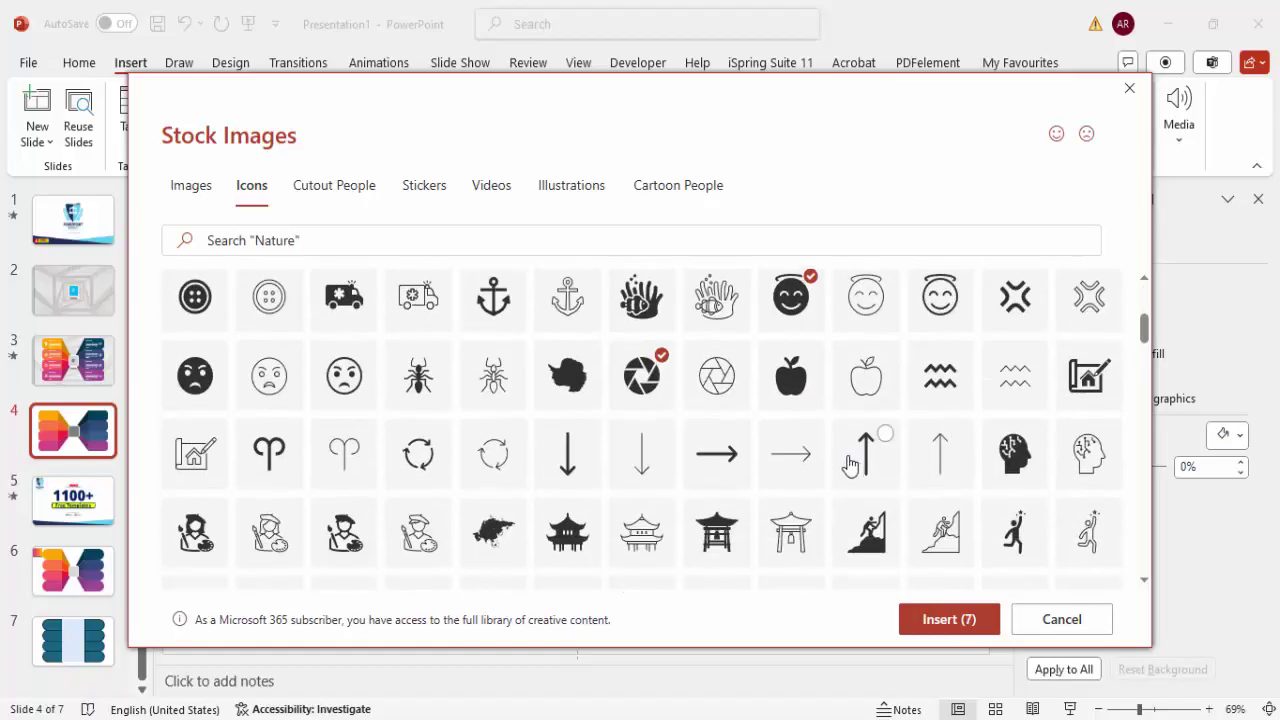
left_click(1016, 460)
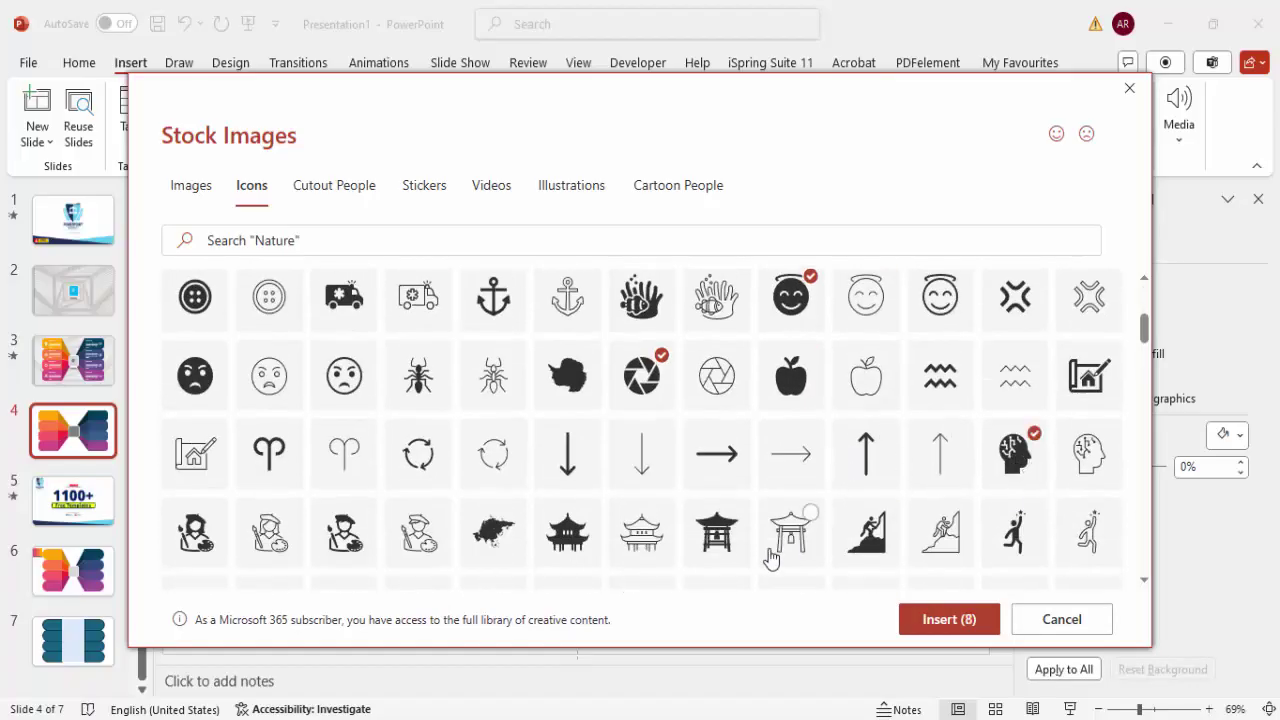
left_click(567, 543)
left_click(946, 622)
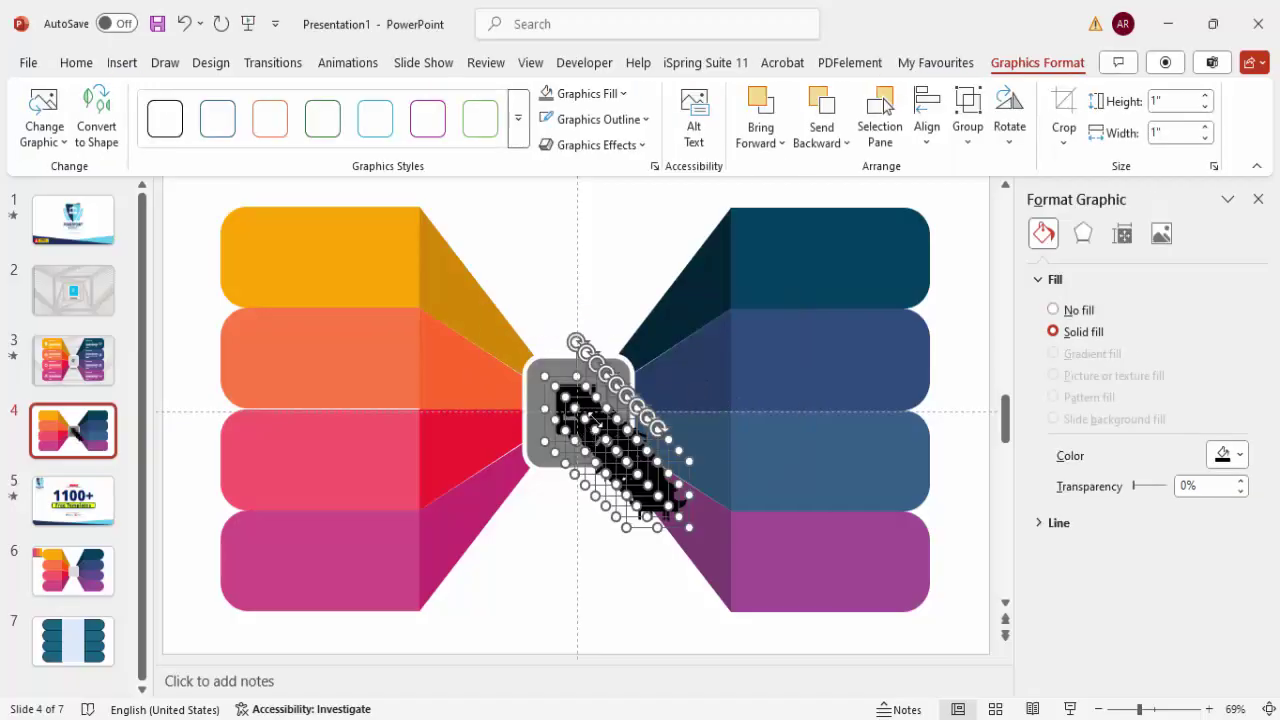
Step: Move the inserted icons together onto the top-right navy shape and set their height to 0.6"
left_click_drag(599, 422, 899, 236)
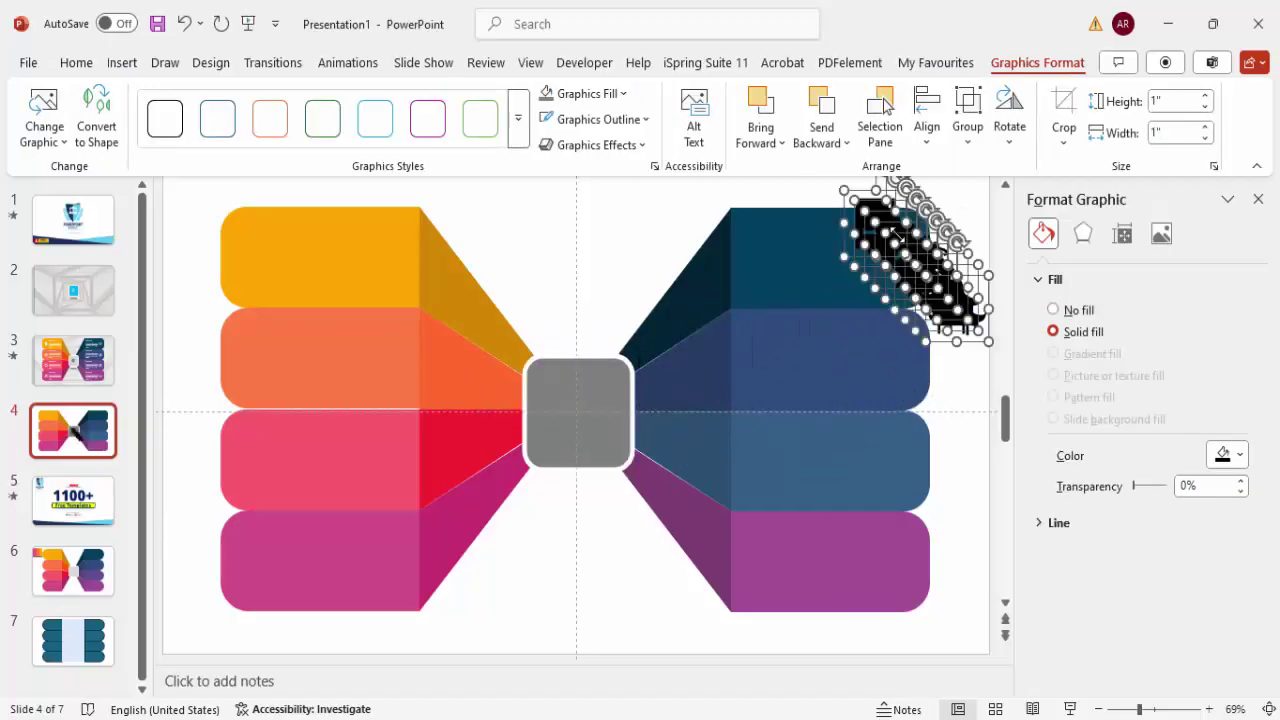
left_click(1175, 101)
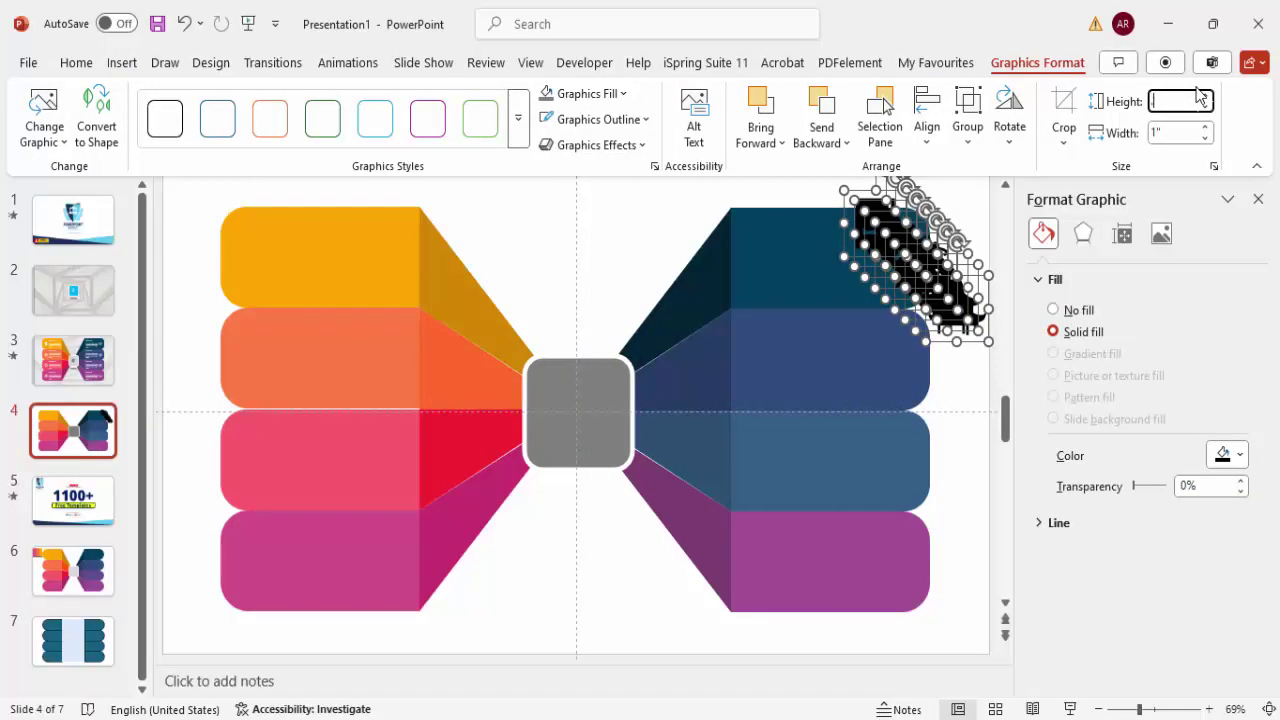
type("0.6")
key("Return")
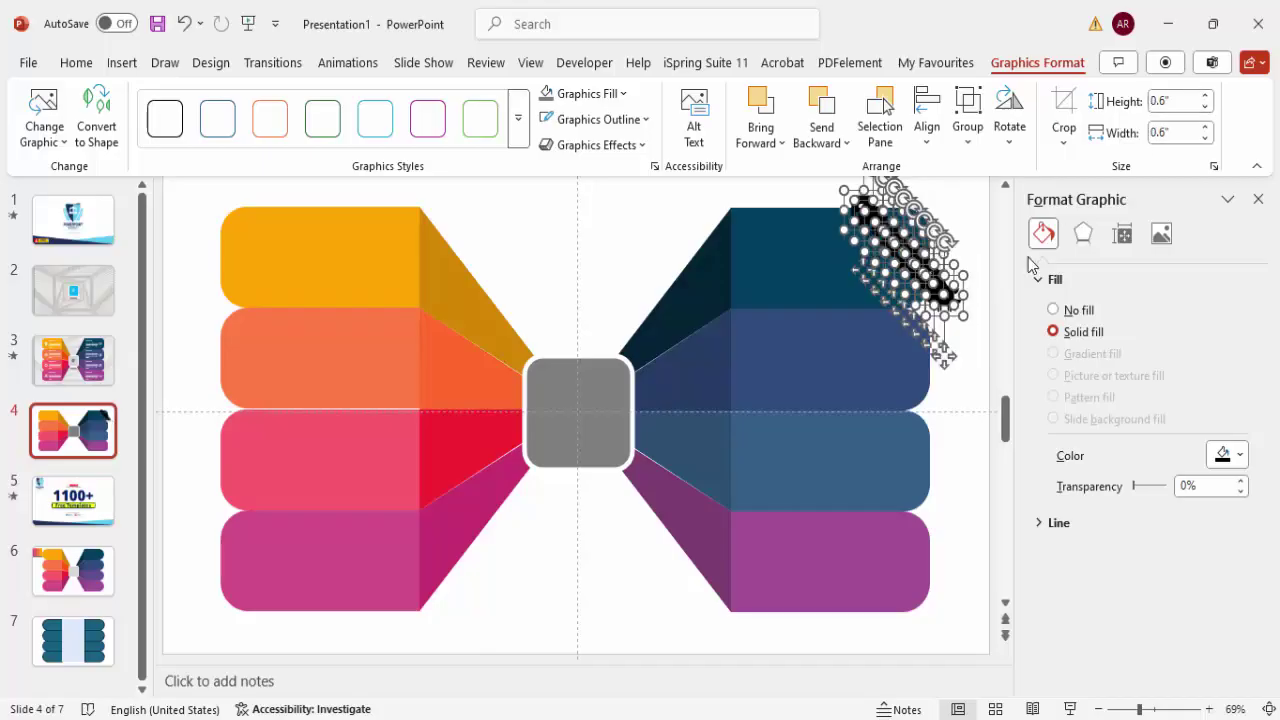